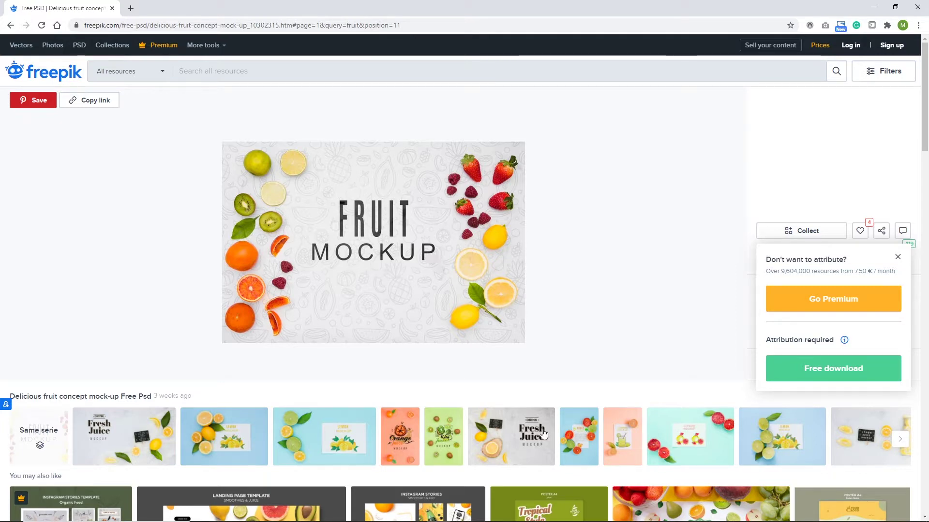
Start the free download of the delicious fruit mock-up and cancel saving the file.
left_click(804, 372)
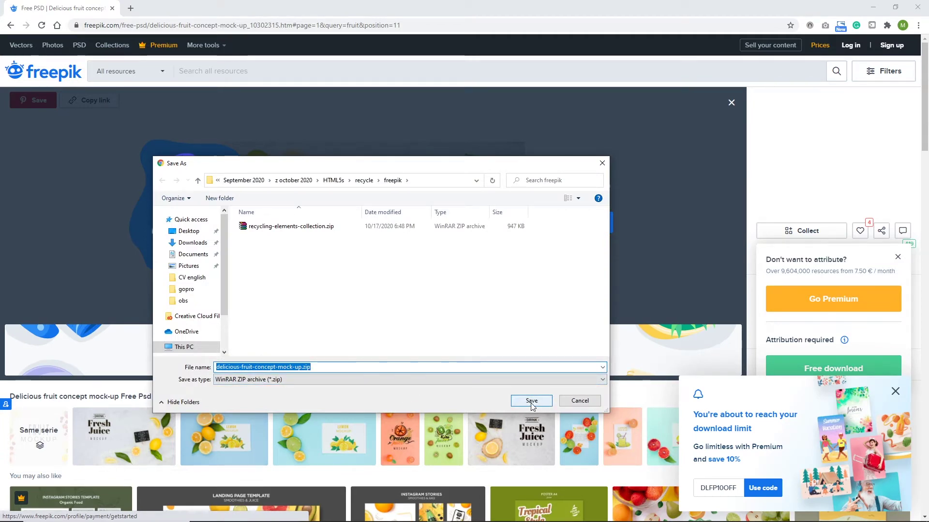
left_click(579, 402)
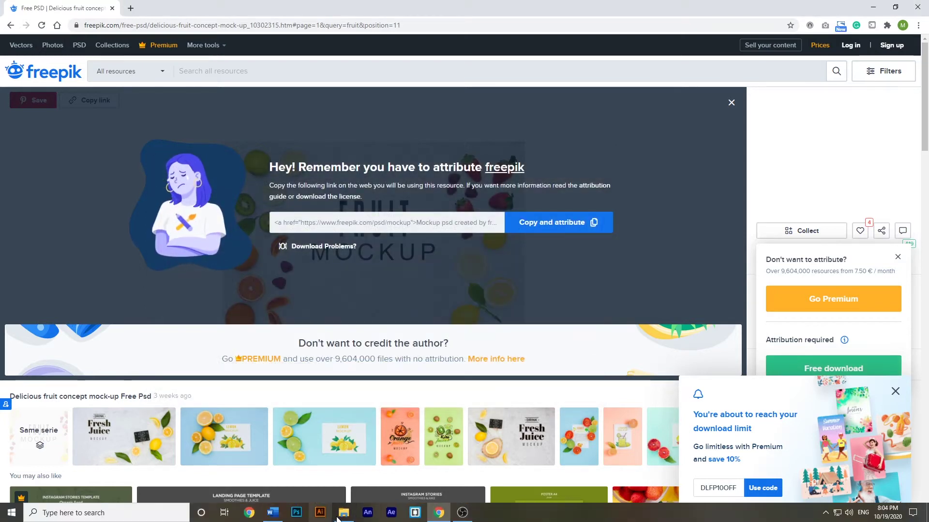
In File Explorer, extract delicious-fruit-concept-mock-up.zip into the current folder and open 4263883.psd in Photoshop.
left_click(345, 513)
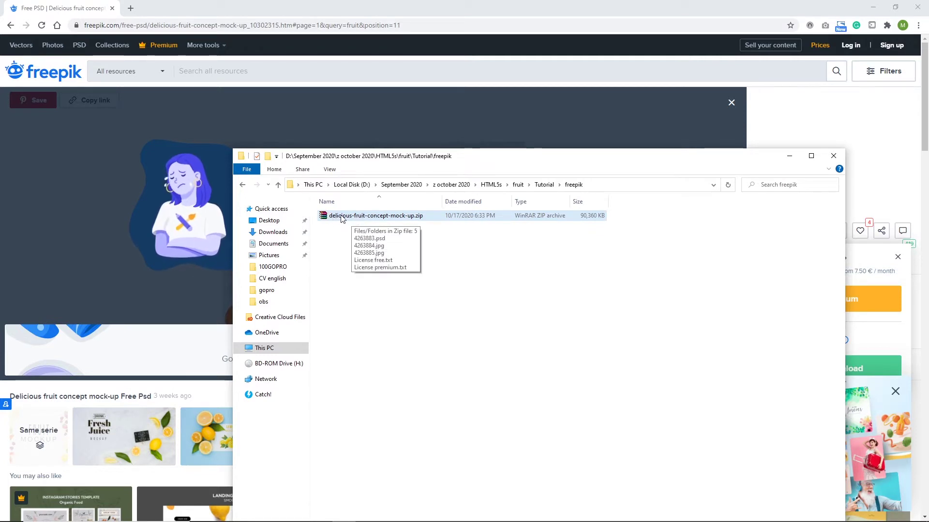
left_click(341, 218)
right_click(341, 218)
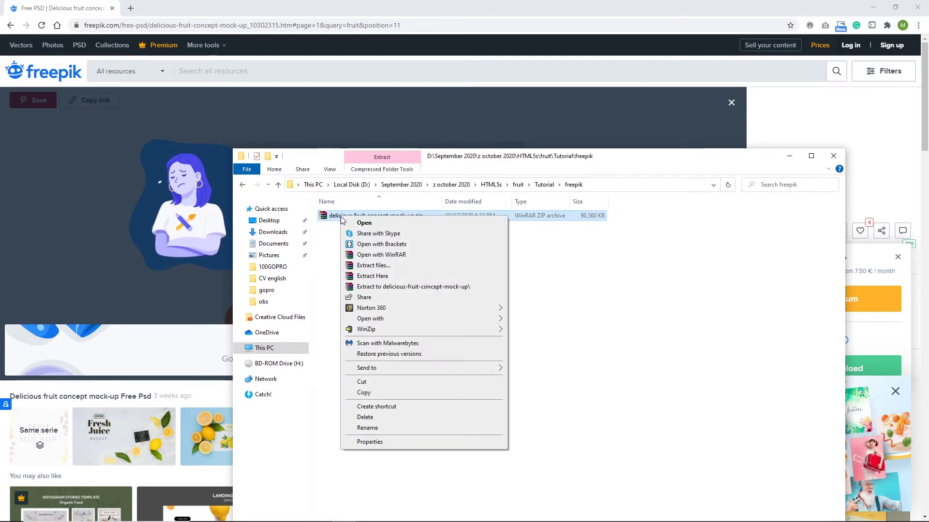
left_click(377, 282)
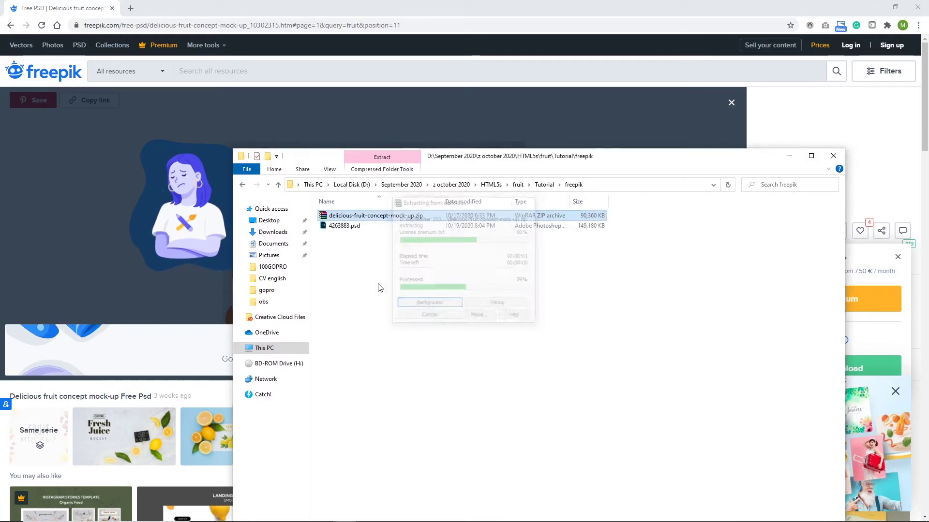
left_click(392, 327)
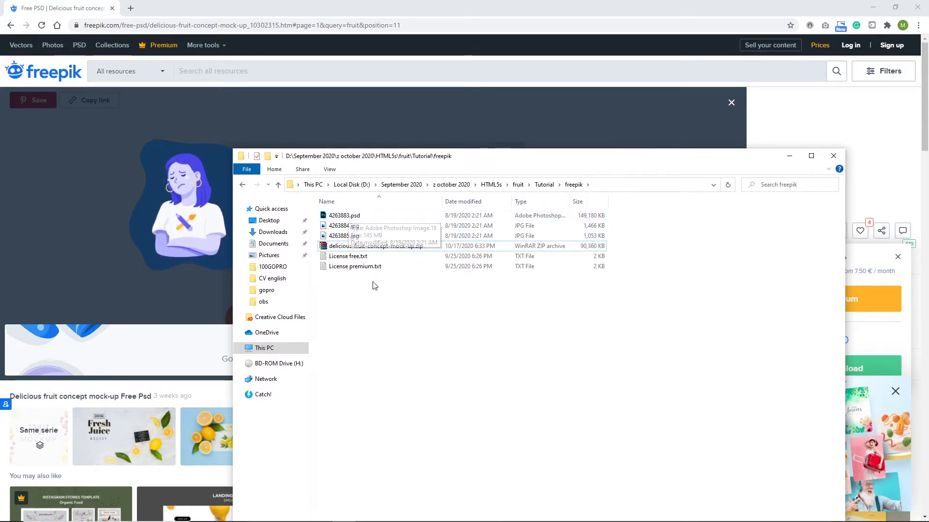
left_click(345, 216)
double_click(344, 217)
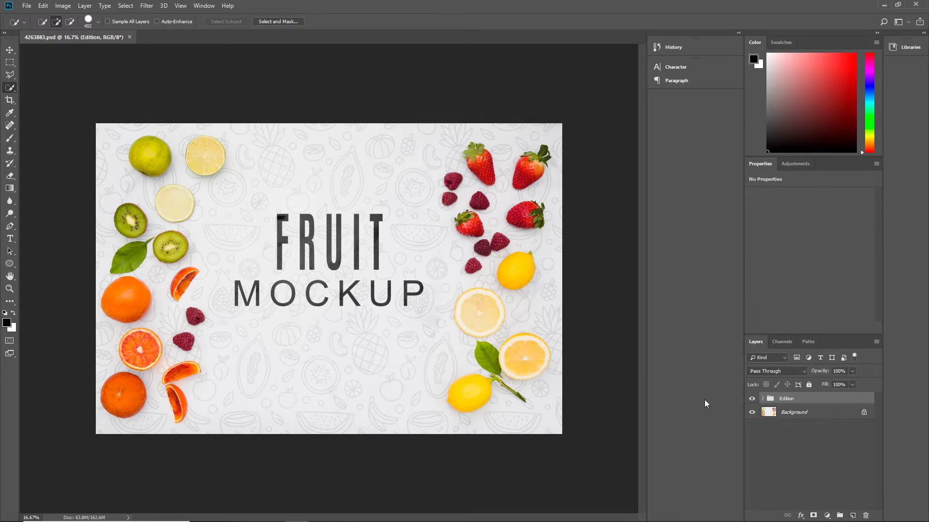
Hide the Edition group and duplicate the Background layer, leaving only the copy visible.
left_click(751, 399)
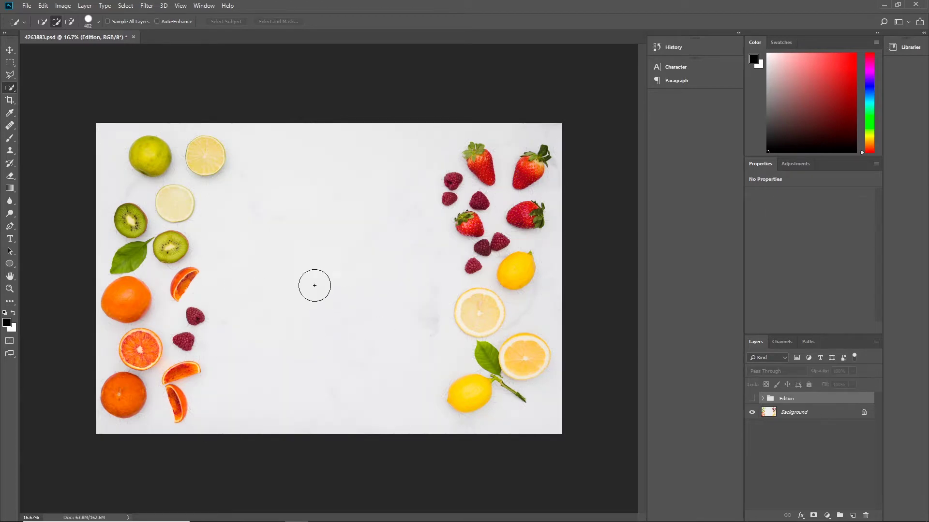
left_click(790, 415)
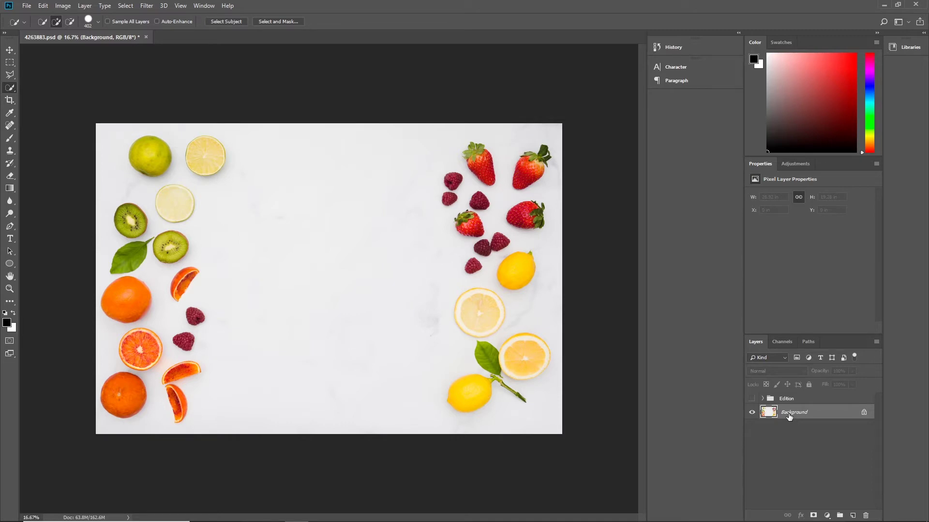
key("ctrl+j")
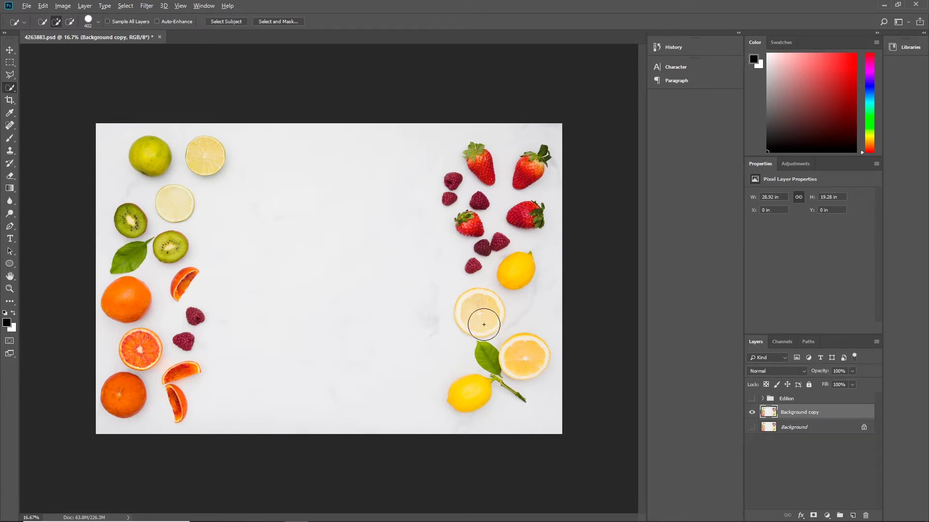
Activate the Quick Selection tool for cutting out the pale lemon slice above the green leaf.
scroll(484, 324, "up", 5)
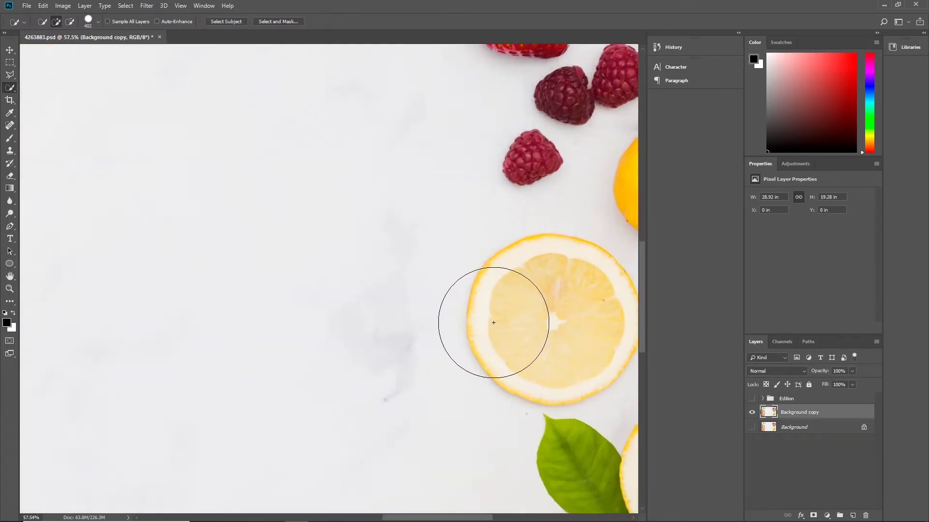
scroll(493, 323, "up", 5)
left_click_drag(547, 333, 389, 300)
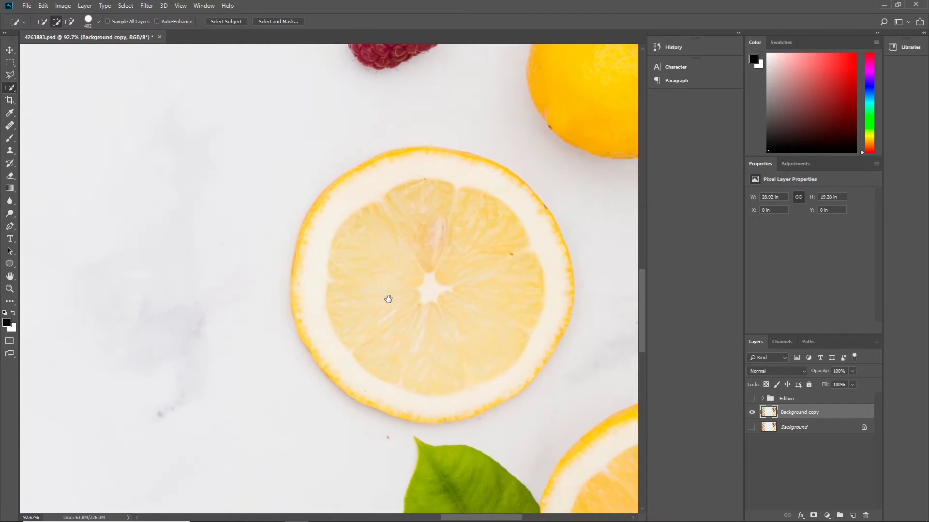
left_click(9, 50)
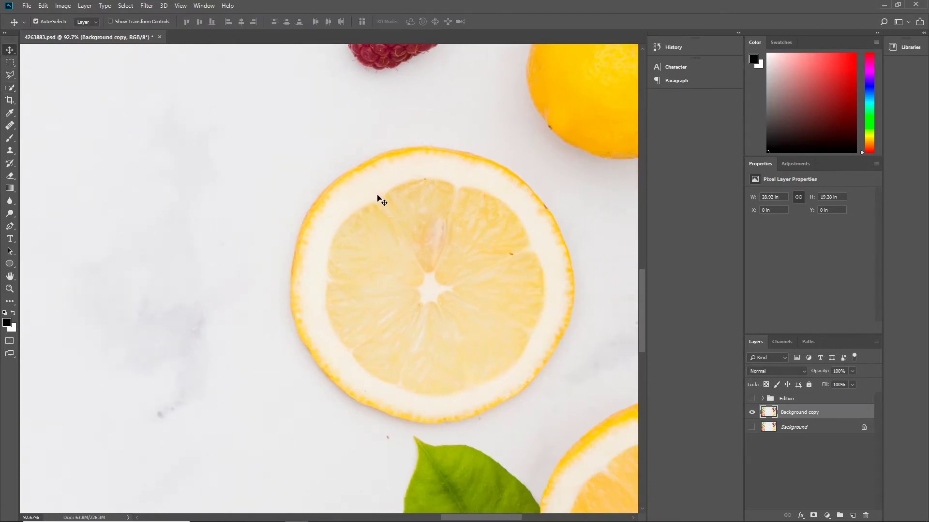
left_click(14, 90)
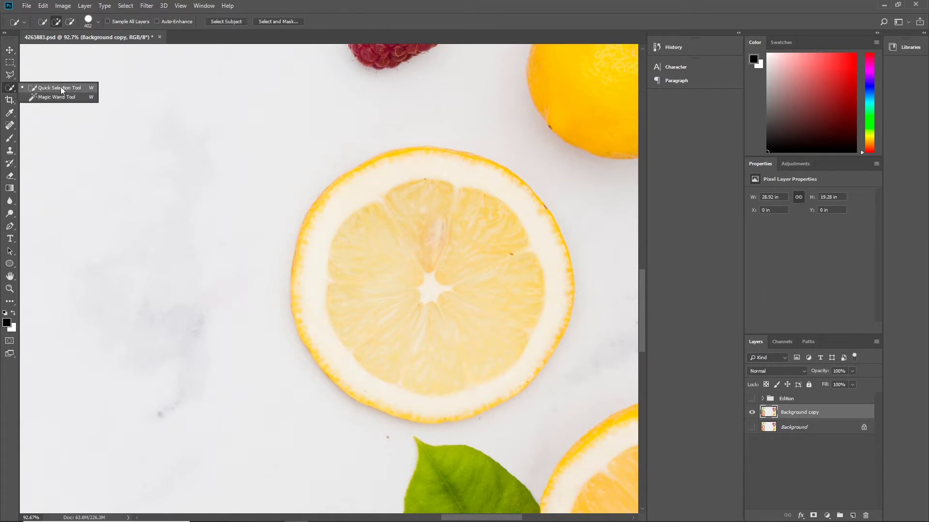
left_click(15, 91)
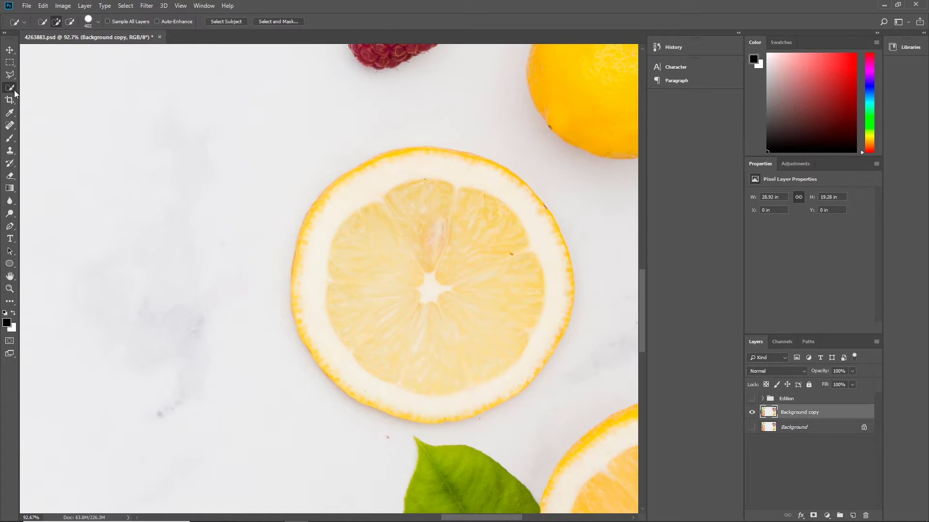
left_click(15, 95)
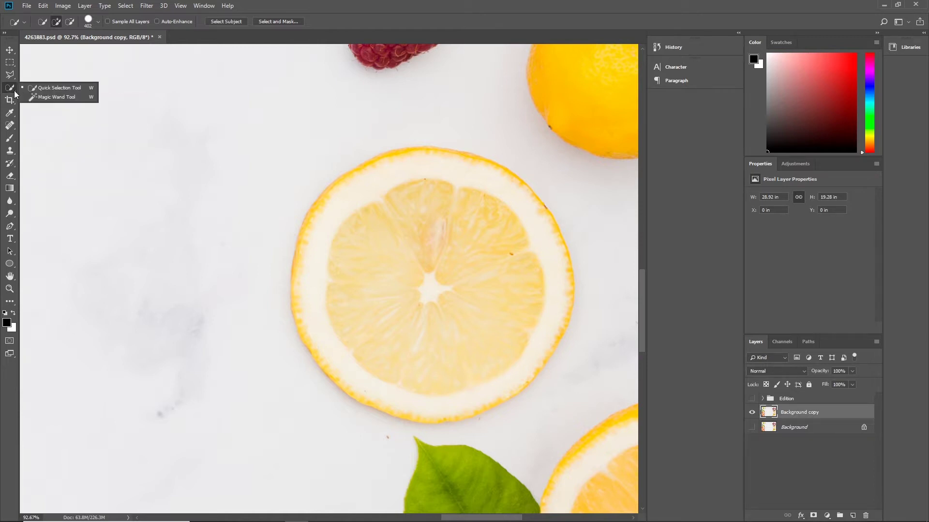
left_click(61, 86)
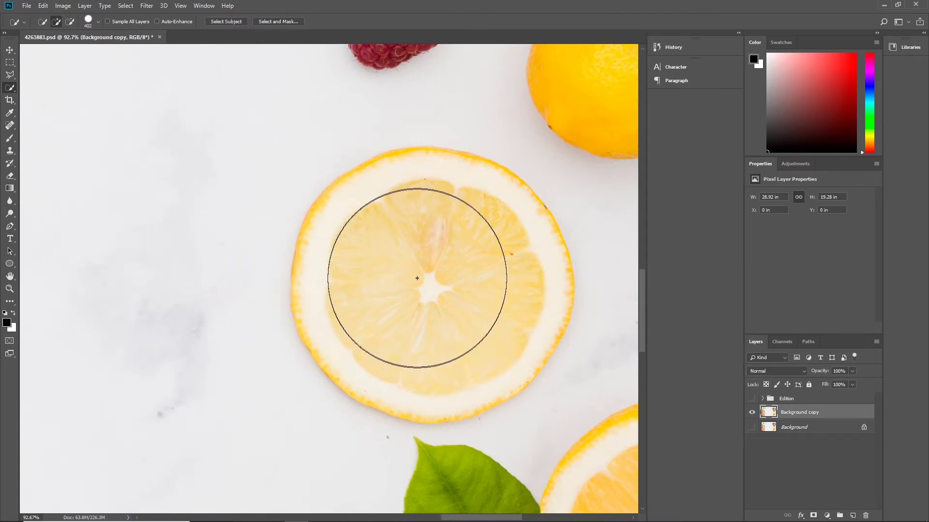
Adjust the Quick Selection brush to about 504 px so it fits inside the lemon slice.
left_click_drag(423, 287, 492, 261)
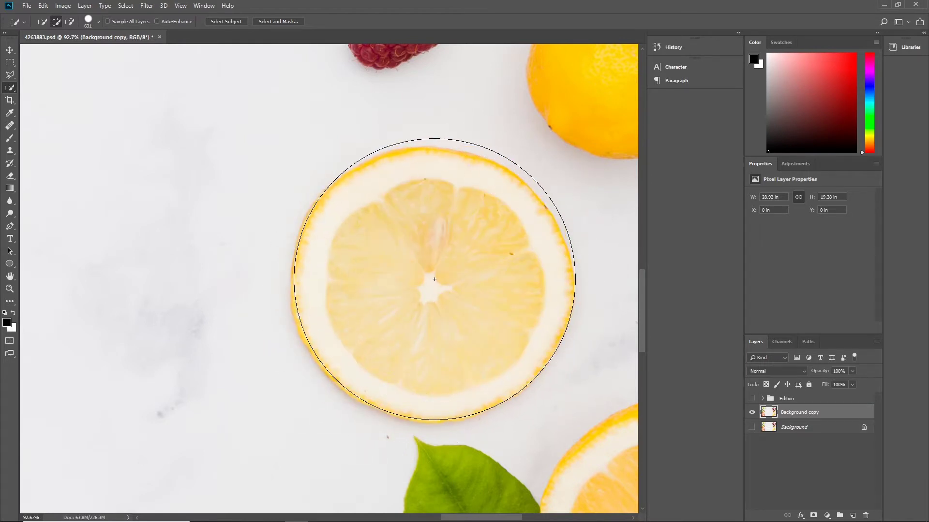
left_click_drag(435, 279, 411, 290)
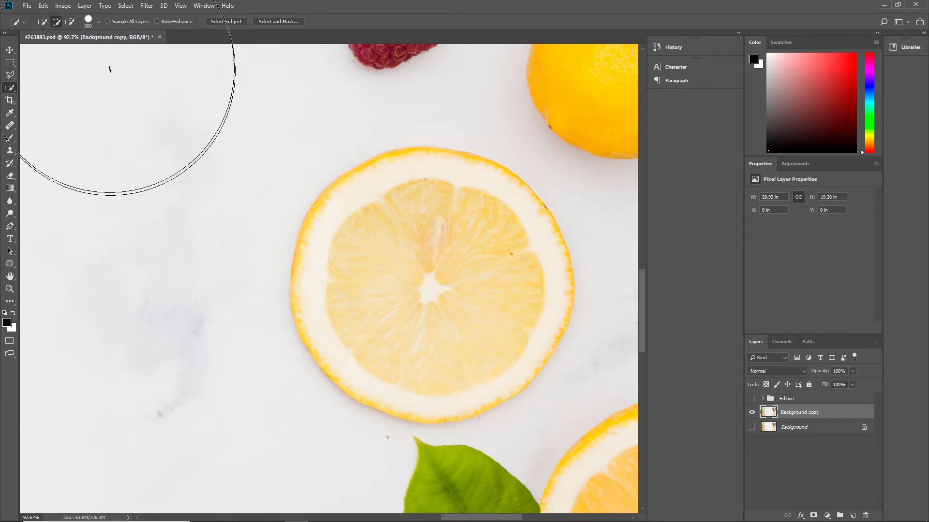
left_click(98, 22)
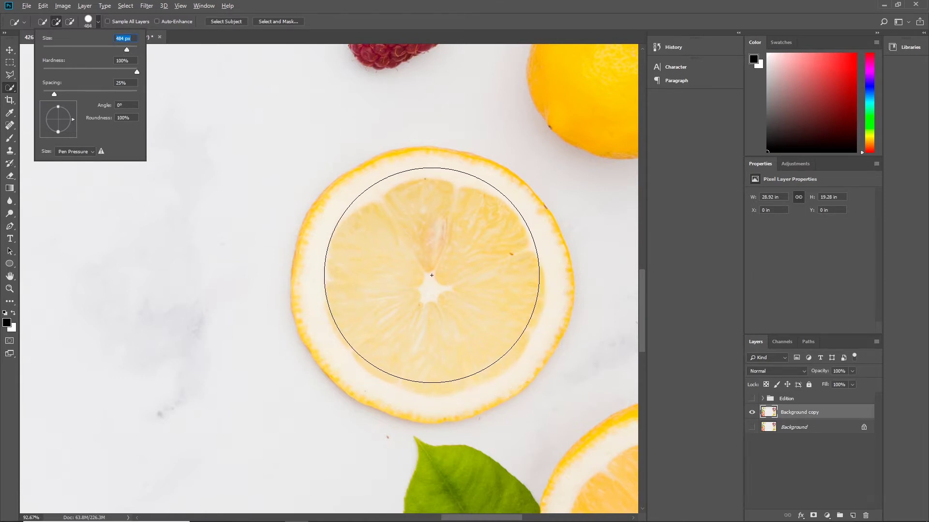
right_click(432, 275, "alt")
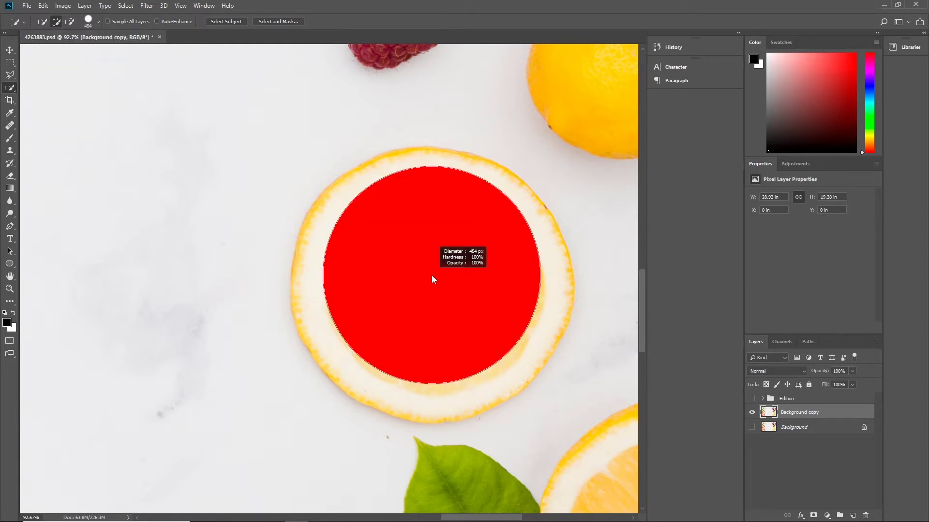
mouse_move(432, 276)
left_mouse_down()
mouse_move(389, 287)
mouse_move(445, 274)
mouse_move(389, 288)
mouse_move(440, 278)
left_mouse_up()
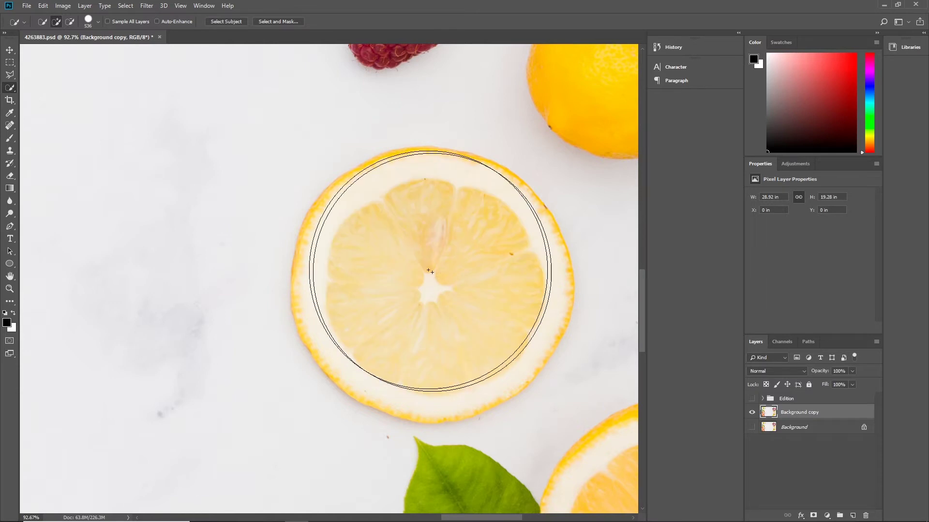
left_click(99, 21)
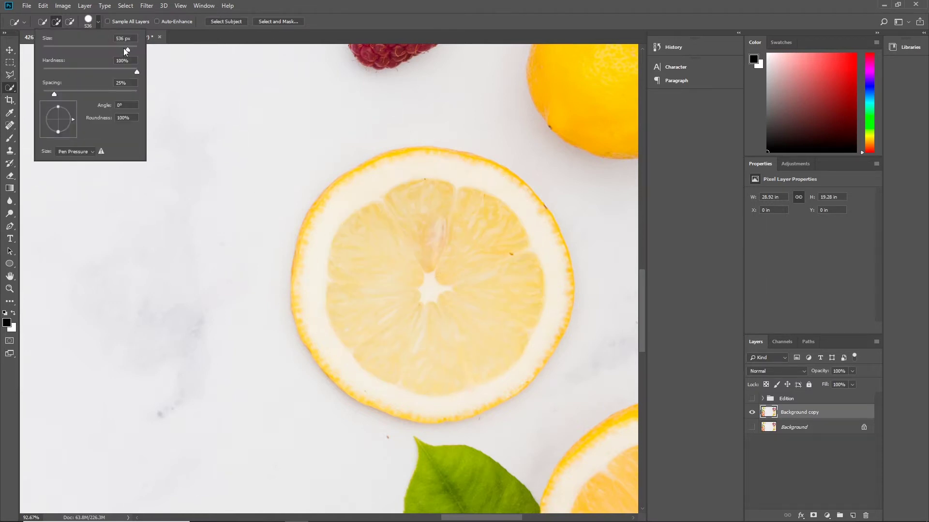
left_click_drag(125, 49, 124, 51)
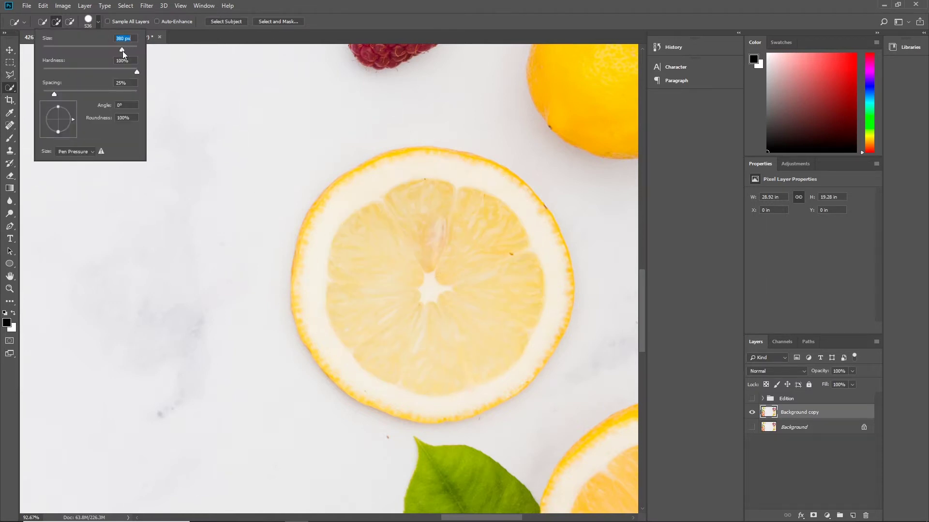
Select the entire lemon slice and copy it to a new layer, checking the cut-out with Background copy briefly hidden.
left_click(426, 280)
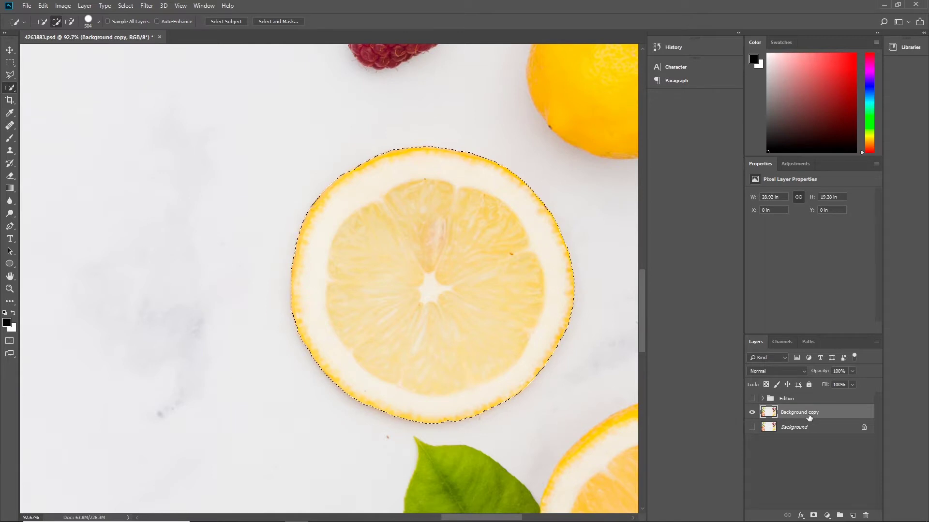
key("ctrl+j")
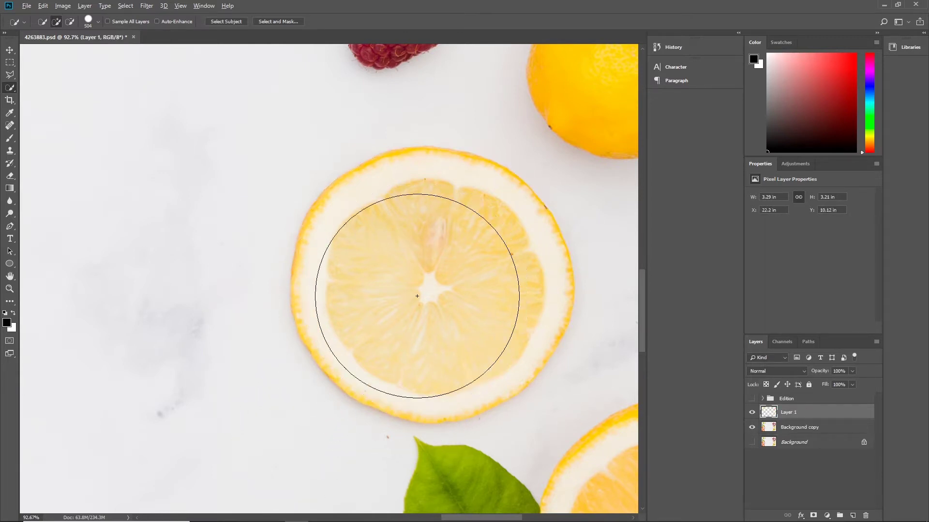
scroll(417, 295, "down", 2)
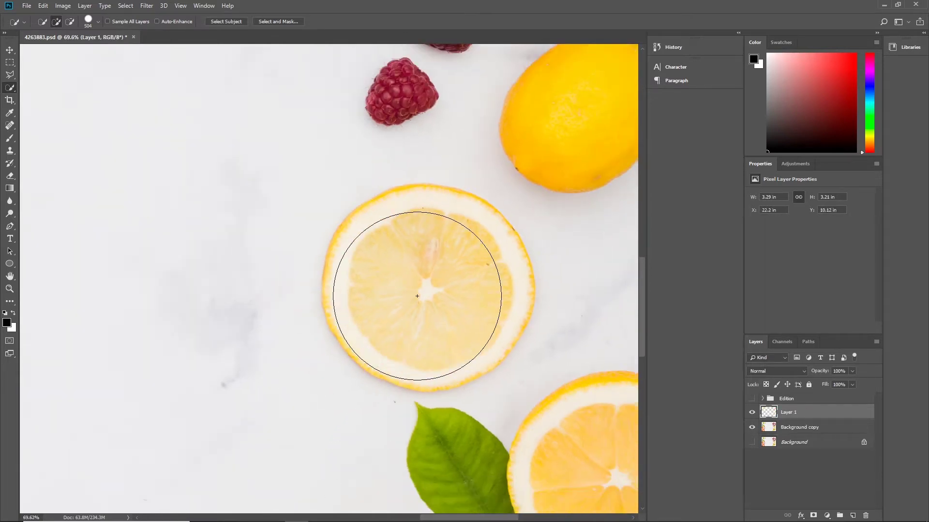
left_click(752, 428)
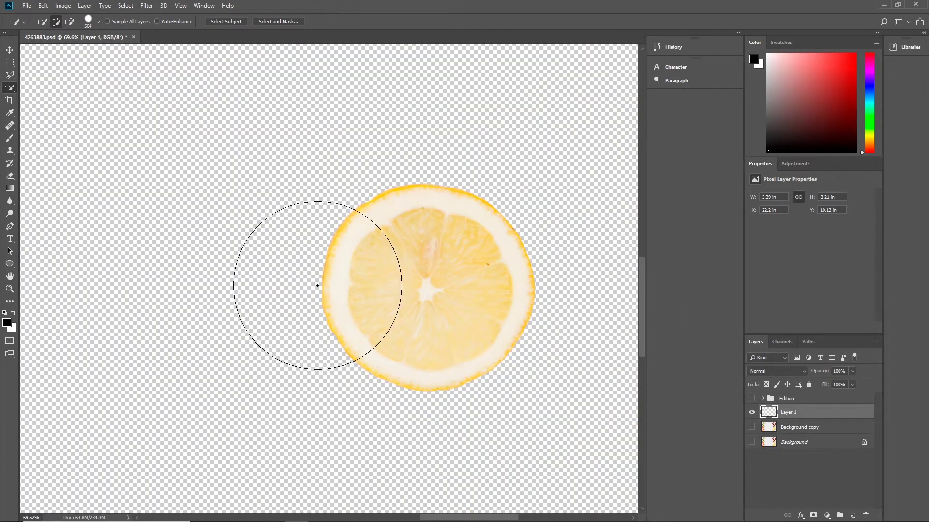
left_click(751, 428)
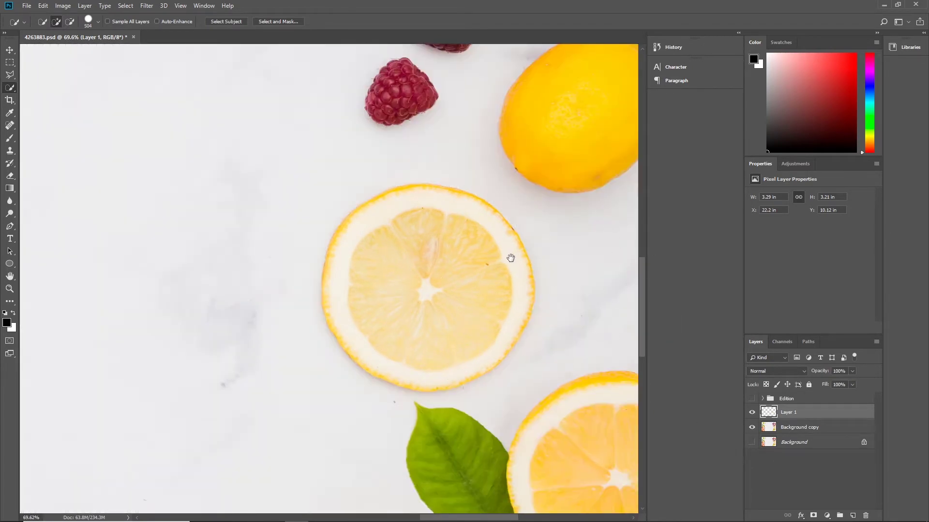
Reduce the Quick Selection brush to 387 px to fit inside the whole yellow lemon above the slice.
mouse_move(508, 257)
left_mouse_down()
mouse_move(390, 346)
mouse_move(298, 269)
mouse_move(335, 371)
left_mouse_up()
scroll(412, 226, "up", 3)
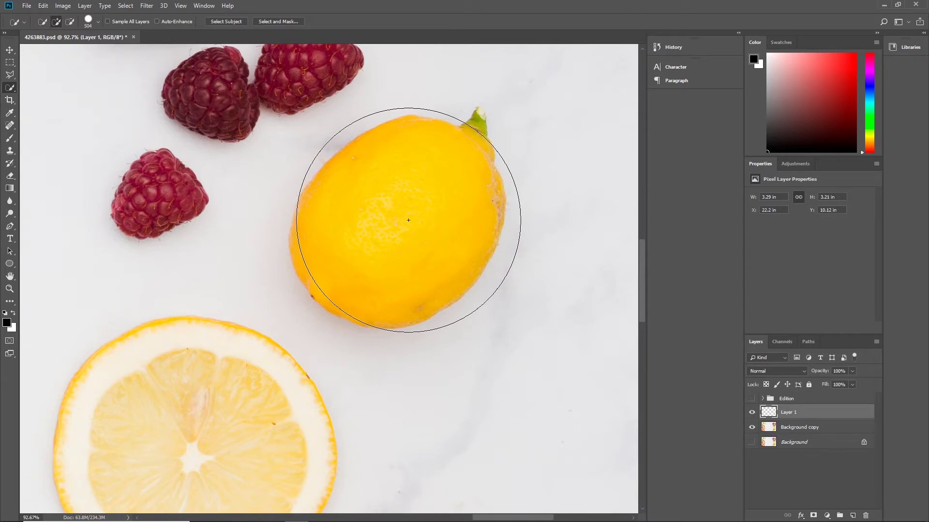
right_click(408, 220, "alt")
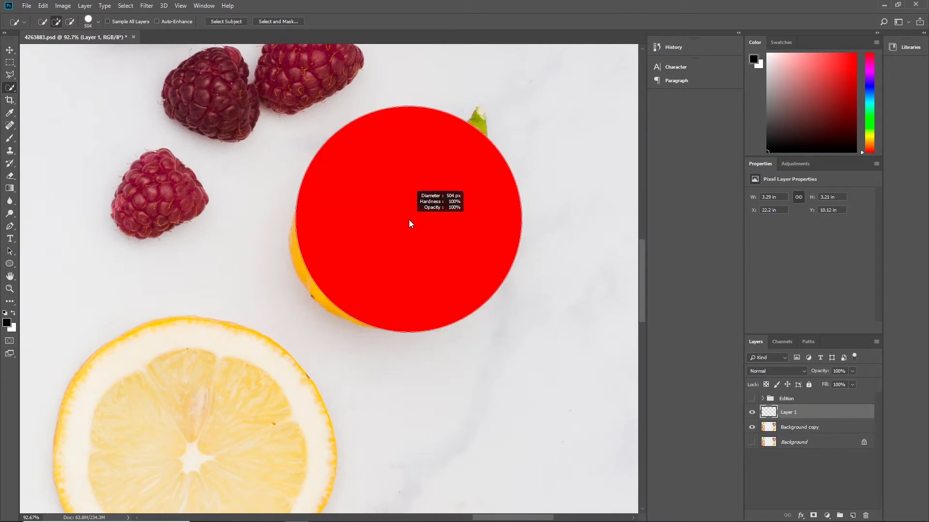
left_click_drag(408, 219, 382, 219)
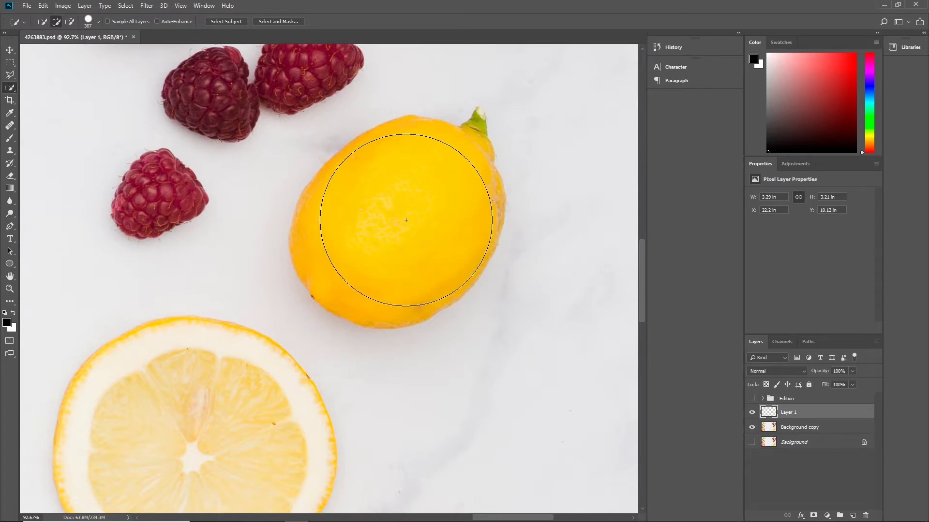
Make Layer 1 active and hide Background copy to inspect the cut-out lemon slice on its own.
left_click(800, 430)
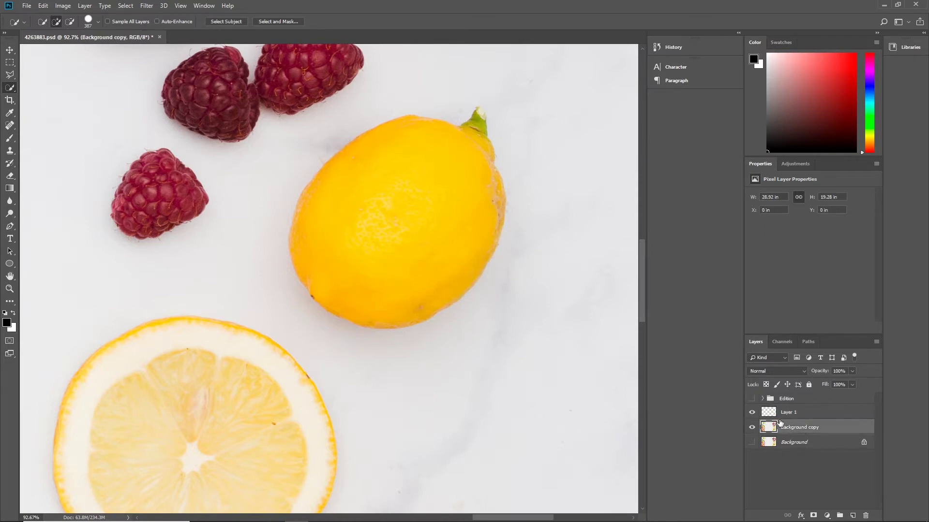
left_click(791, 415)
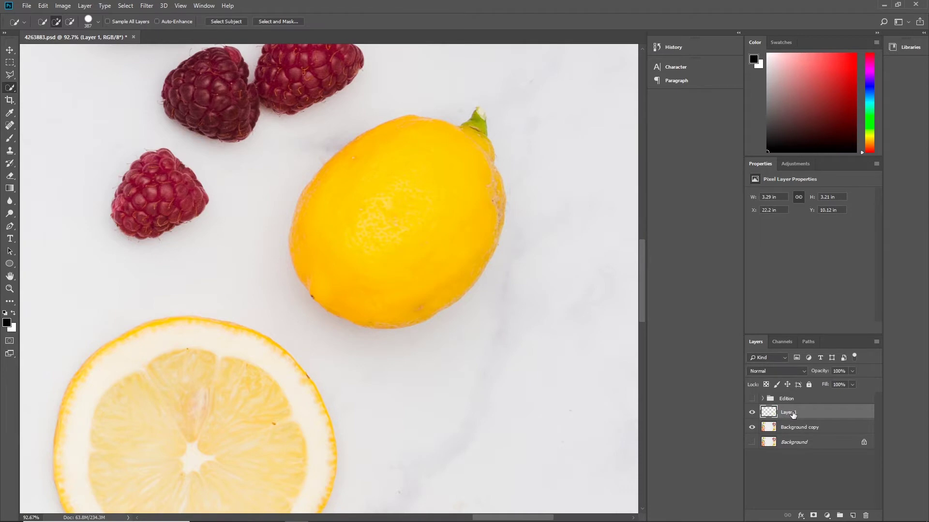
left_click(751, 429)
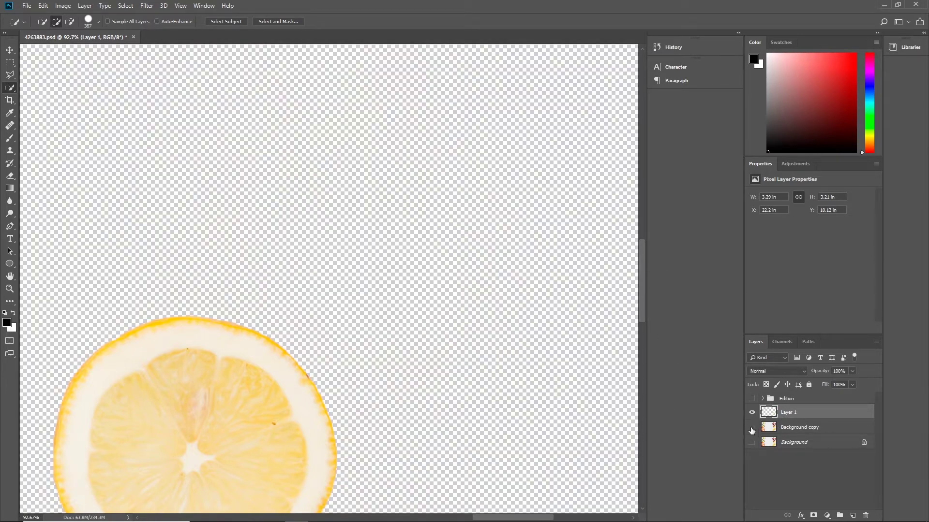
Show Background copy again, make it active and select the body of the whole yellow lemon with Quick Selection.
left_click(751, 428)
left_click(797, 428)
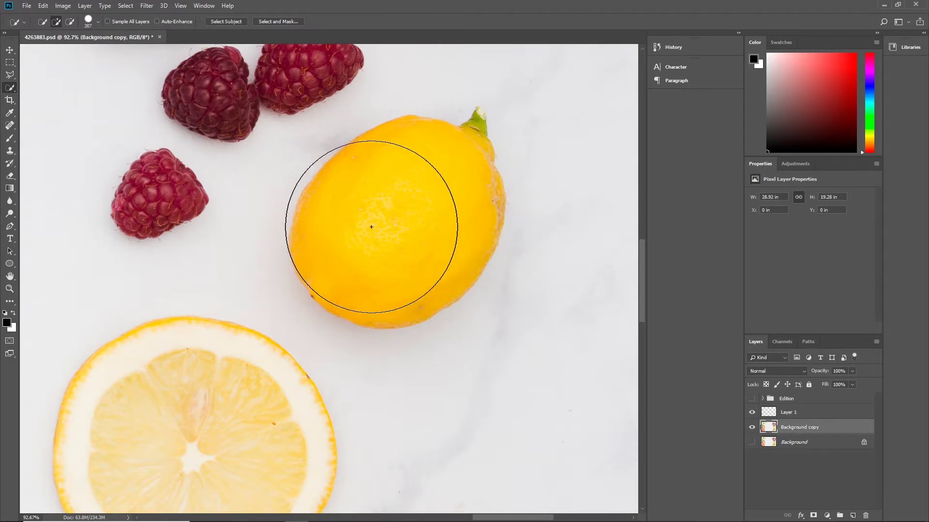
left_click(400, 216)
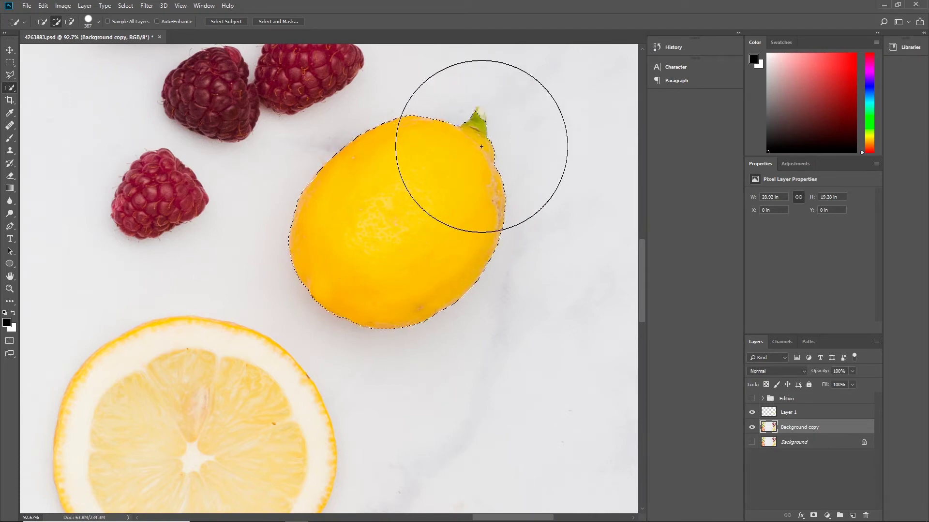
Add the lemon's green stem to the selection with a much smaller brush and copy the lemon to a new layer.
scroll(482, 146, "up", 5)
left_click_drag(458, 175, 327, 191)
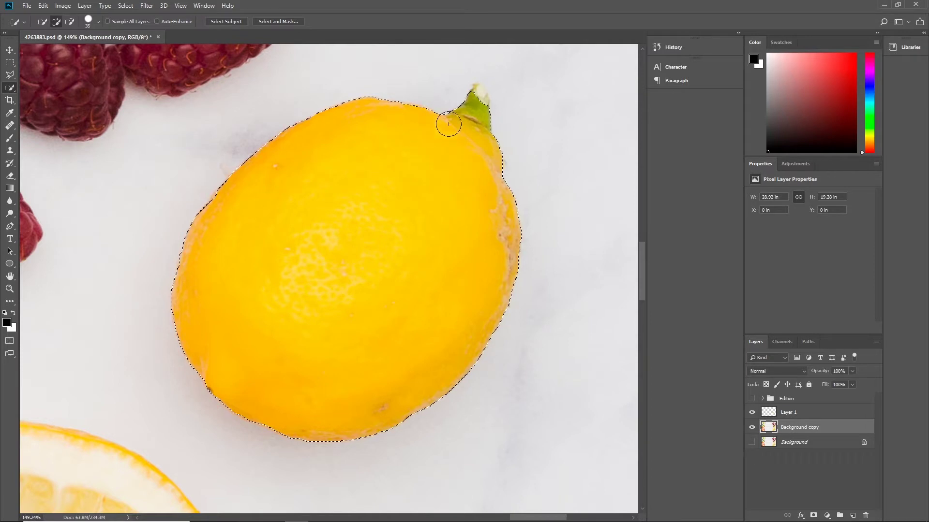
left_click(477, 98)
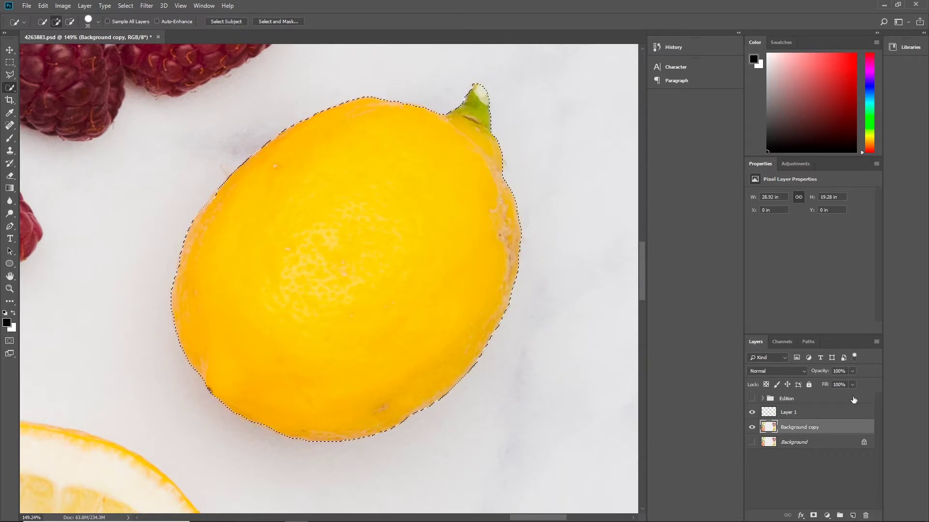
key("ctrl+j")
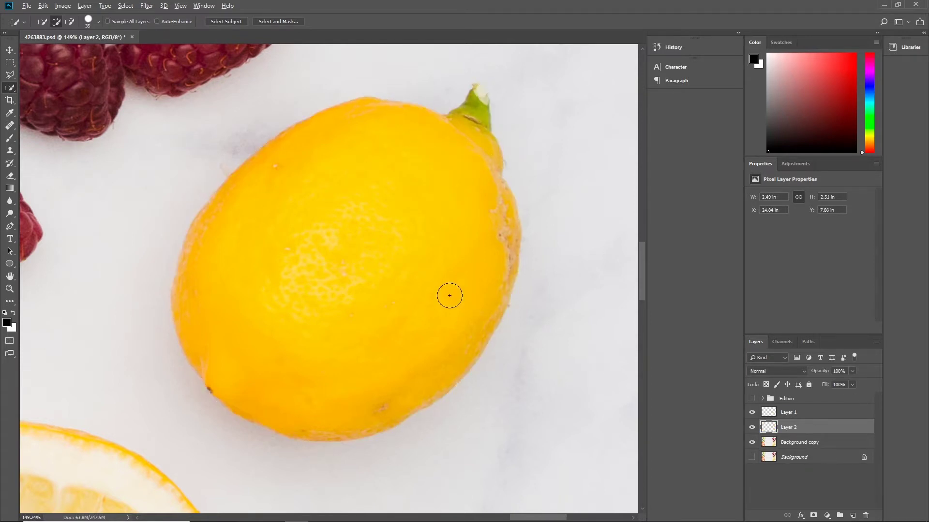
Enlarge the Quick Selection brush to 319 px to fit the strawberry above the whole lemon.
scroll(291, 206, "down", 4)
scroll(292, 206, "down", 3)
left_click_drag(325, 193, 368, 377)
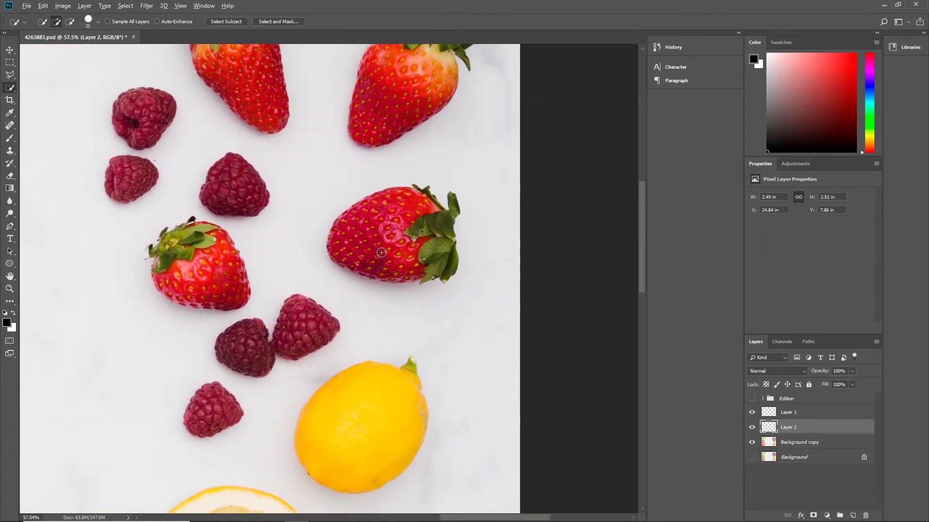
scroll(409, 236, "up", 11)
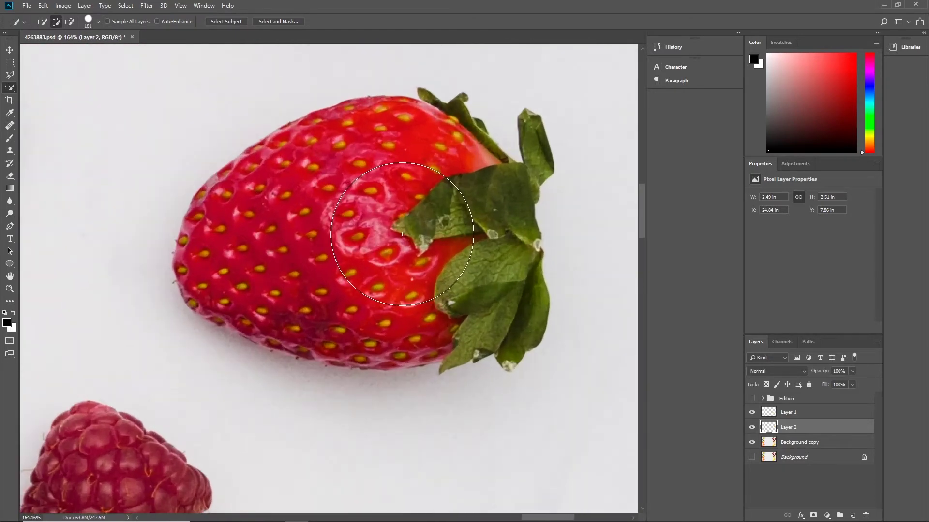
left_click_drag(363, 250, 412, 233)
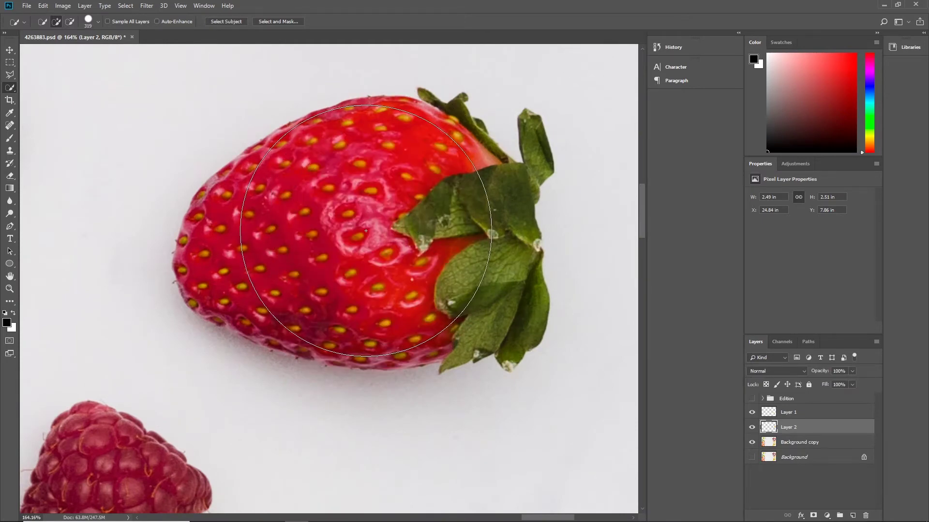
Select the strawberry with its leaves on Background copy using a 350 px brush and copy it to a new layer.
left_click(797, 445)
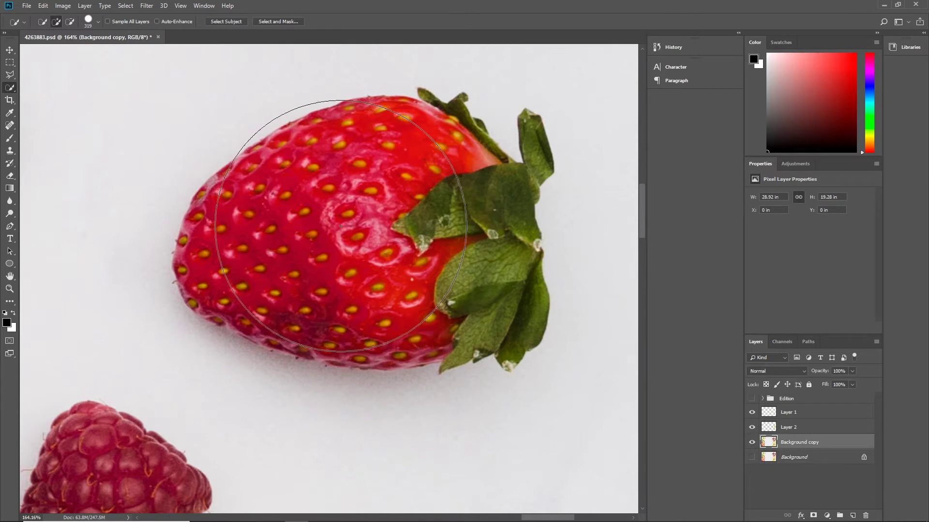
left_click_drag(367, 234, 363, 232)
left_click(369, 230)
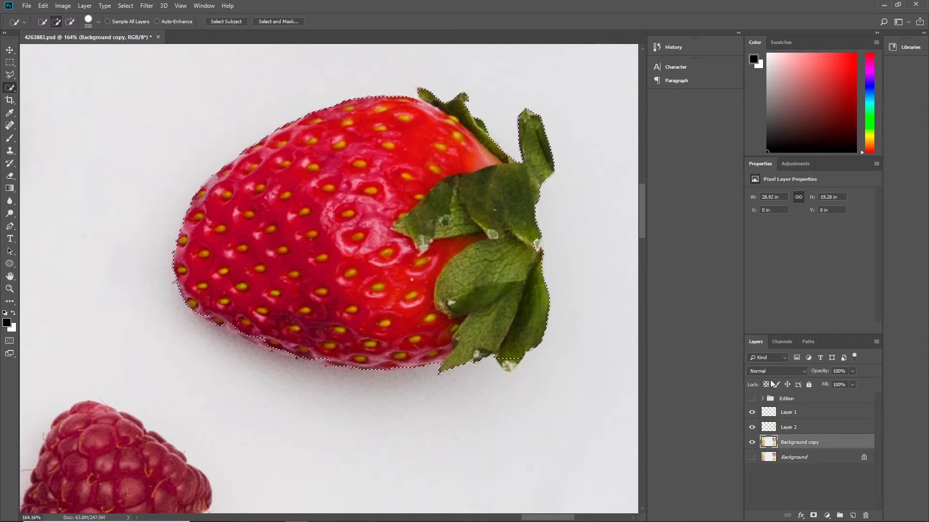
scroll(662, 347, "down", 5)
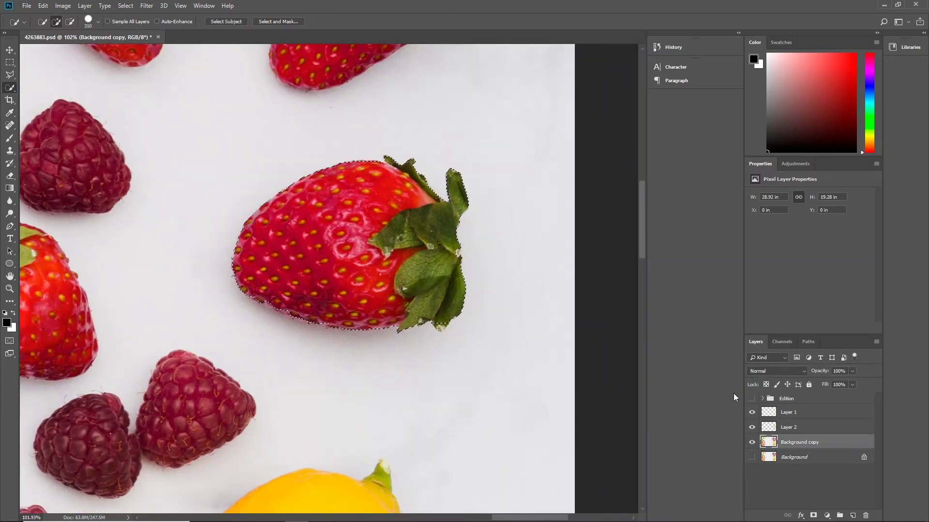
key("ctrl+j")
Select the lower kiwi half on Background copy with a 374 px brush and copy it to a new layer.
scroll(405, 292, "down", 11)
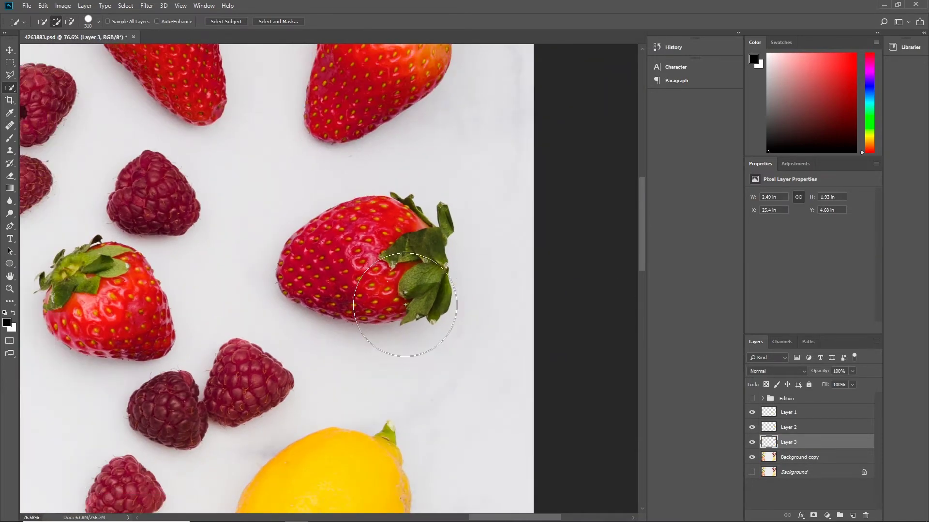
left_click_drag(374, 401, 373, 271)
left_click_drag(355, 452, 409, 318)
left_click_drag(282, 207, 592, 322)
mouse_move(205, 281)
left_mouse_down()
mouse_move(425, 220)
mouse_move(453, 196)
left_mouse_up()
mouse_move(384, 248)
left_mouse_down()
mouse_move(533, 299)
mouse_move(521, 320)
left_mouse_up()
scroll(387, 189, "up", 12)
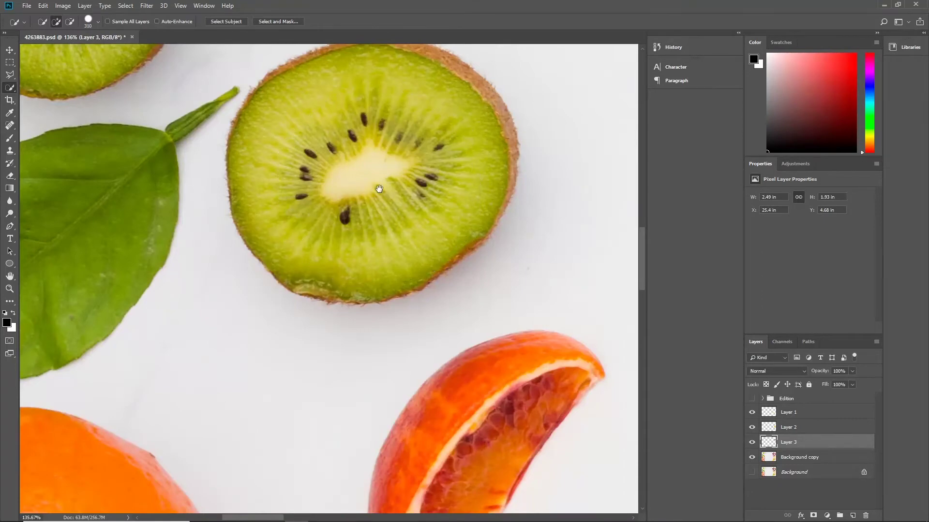
scroll(380, 187, "up", 3)
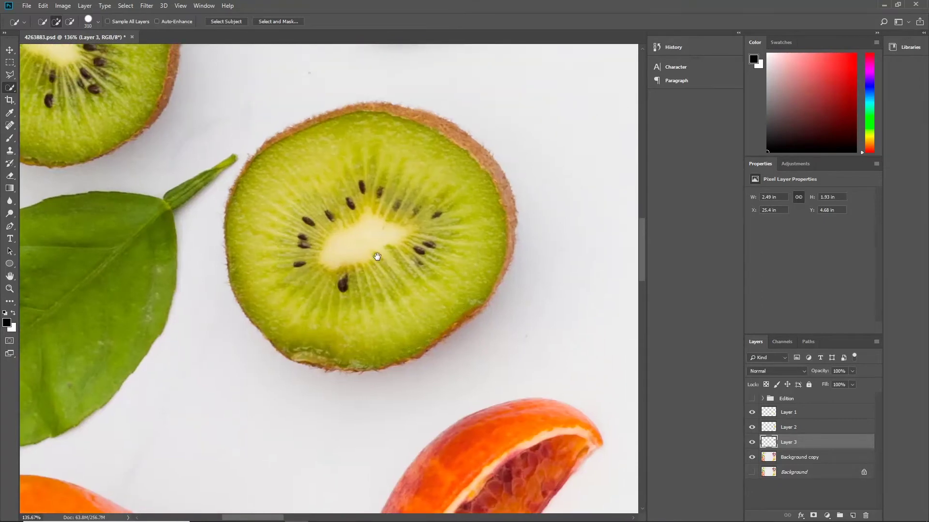
left_click(798, 460)
left_click_drag(344, 238, 368, 237)
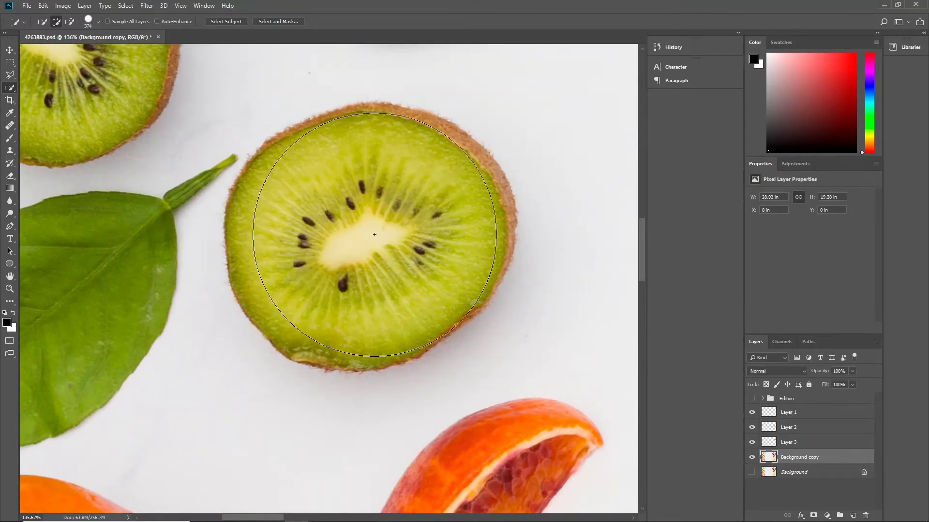
left_click(371, 237)
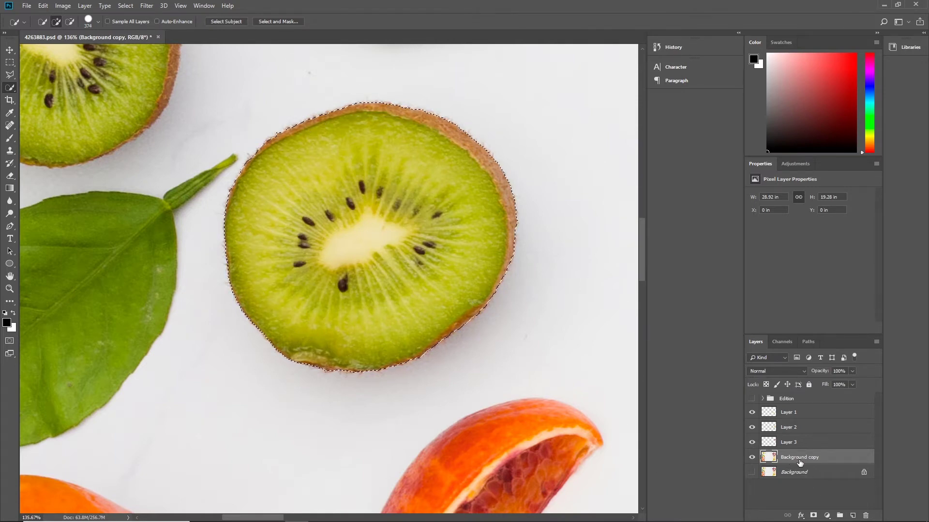
key("ctrl+j")
Enlarge the Quick Selection brush to 496 px for the whole orange below the leaf and make Background copy active.
left_click_drag(191, 383, 357, 265)
left_click_drag(310, 393, 315, 222)
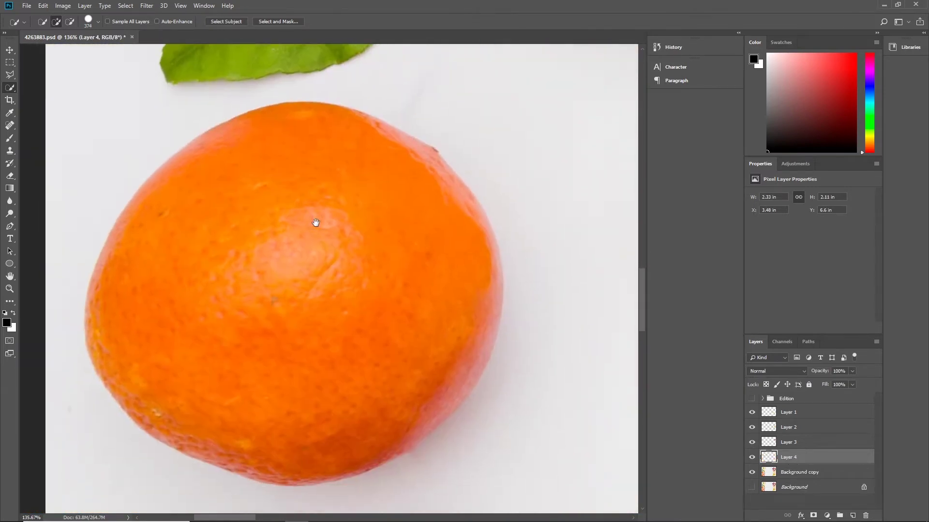
scroll(290, 319, "down", 3)
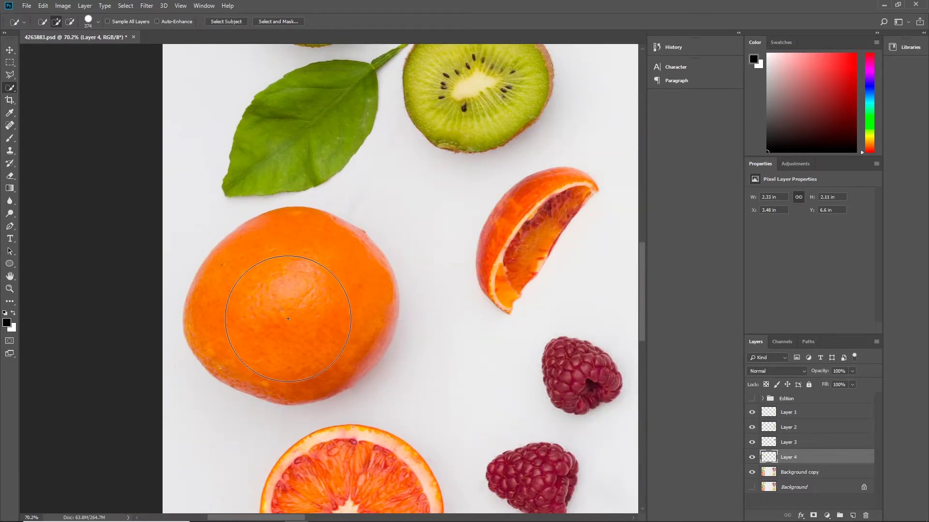
mouse_move(288, 319)
left_mouse_down()
mouse_move(304, 325)
mouse_move(286, 307)
mouse_move(294, 306)
left_mouse_up()
key("ctrl+d")
left_click(808, 473)
Select the whole orange, clearing the first attempt that includes background, and copy it to a new layer.
left_click(316, 321)
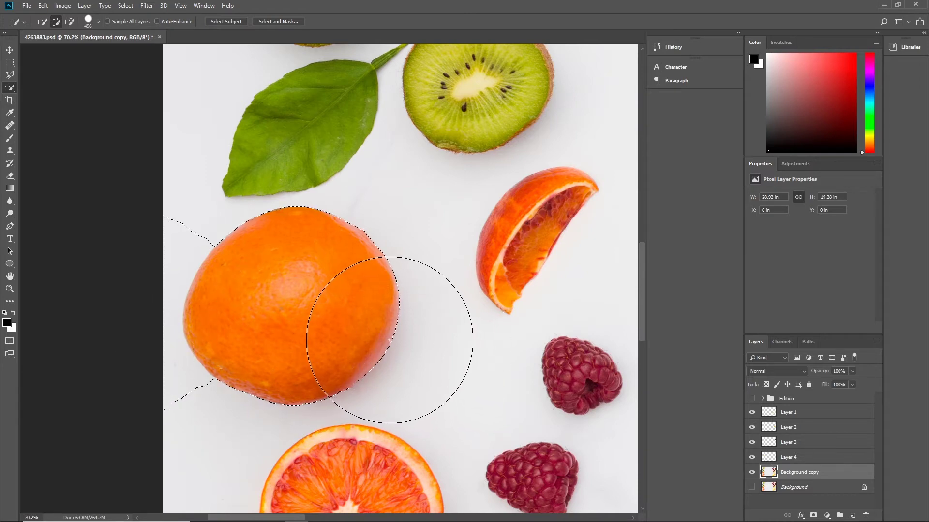
key("ctrl+d")
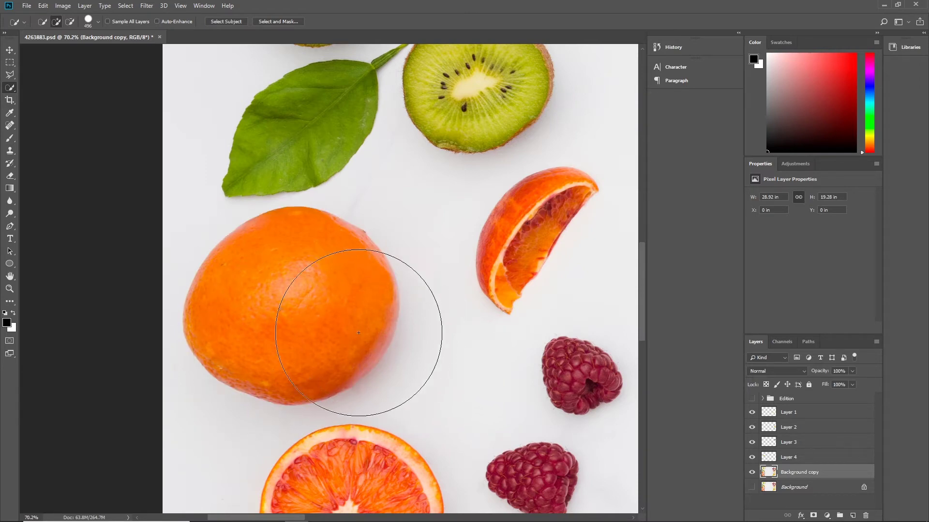
left_click(295, 312)
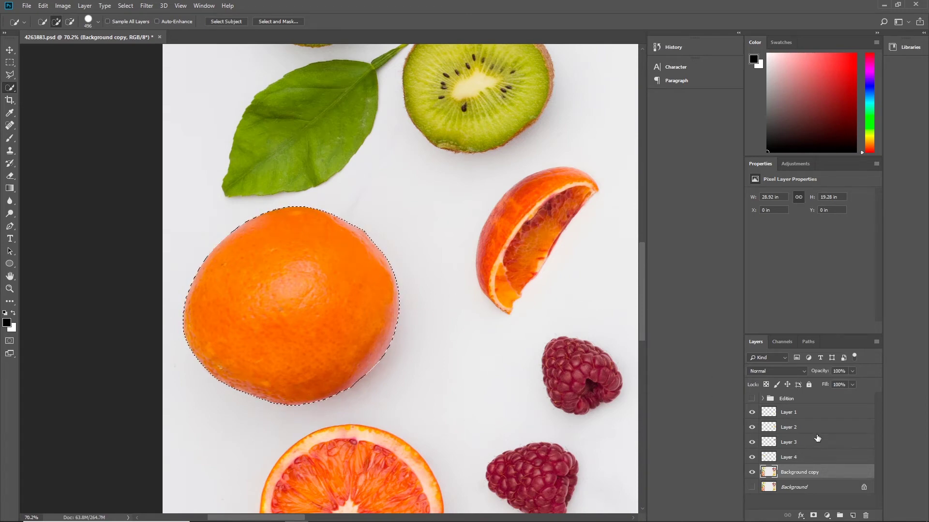
key("ctrl+j")
Make Background copy active, try to select the green leaf above the orange with a 301 px brush, and clear the selection.
left_click_drag(434, 226, 490, 340)
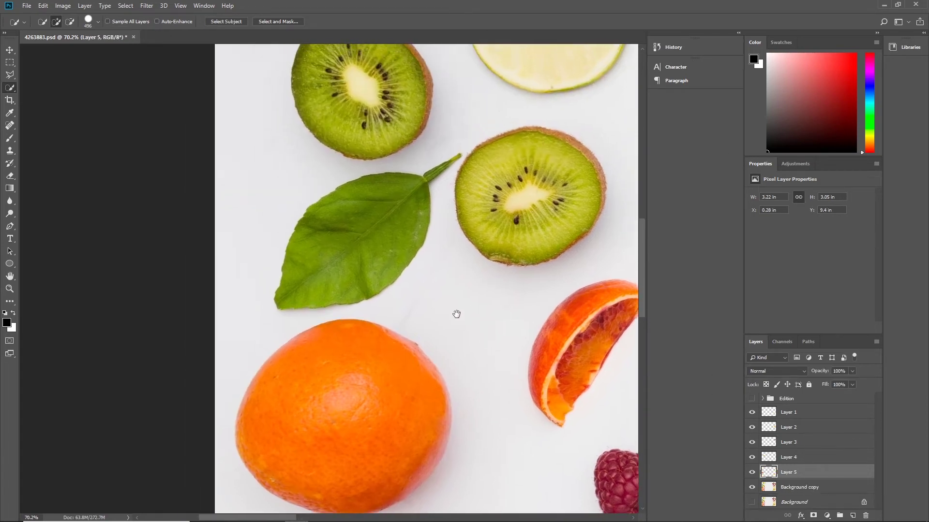
scroll(348, 248, "up", 3)
scroll(347, 247, "up", 3)
left_click_drag(388, 237, 326, 252)
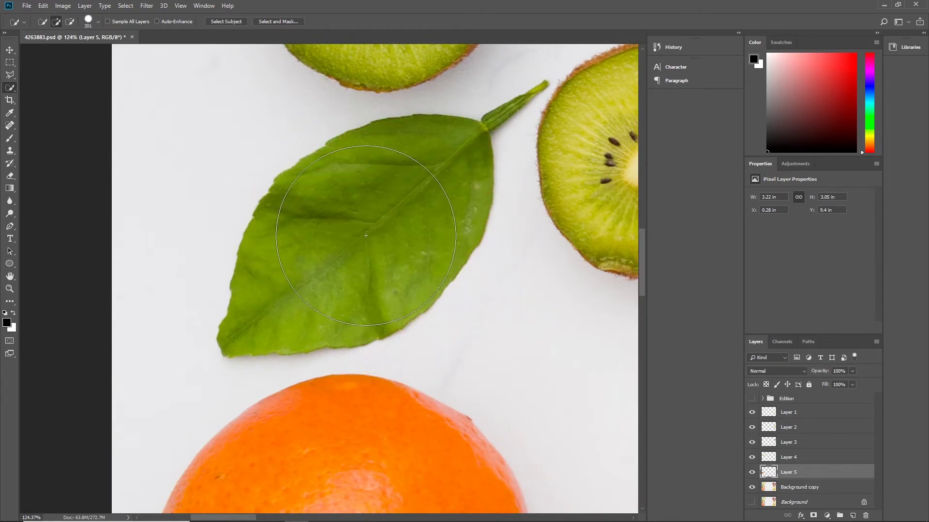
left_click(367, 235)
left_click(812, 487)
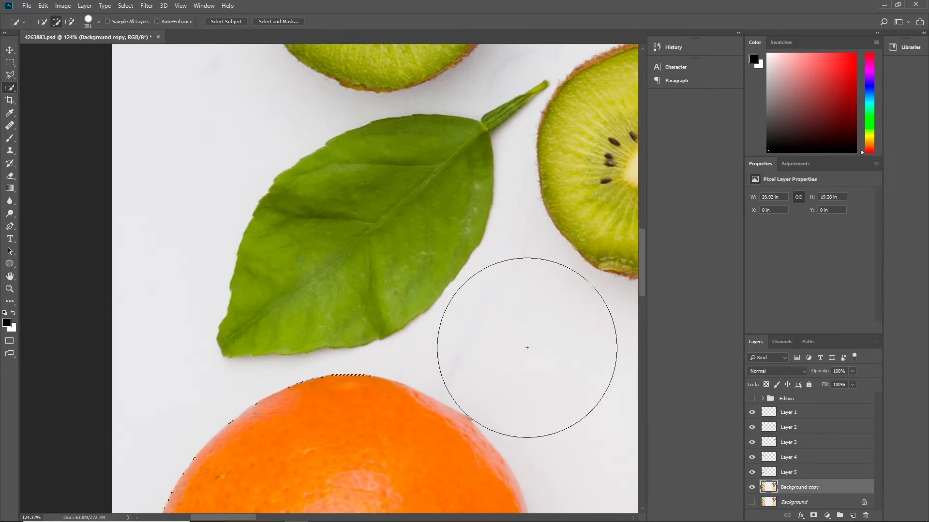
left_click(367, 228)
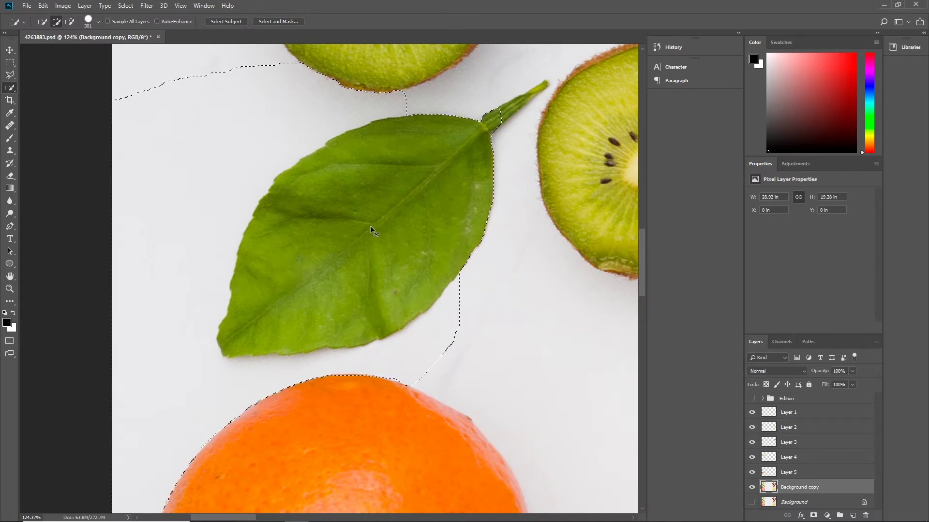
key("ctrl+d")
Reduce the brush to 268 px, select the entire green leaf with its stem and copy it to a new layer.
scroll(369, 226, "up", 2)
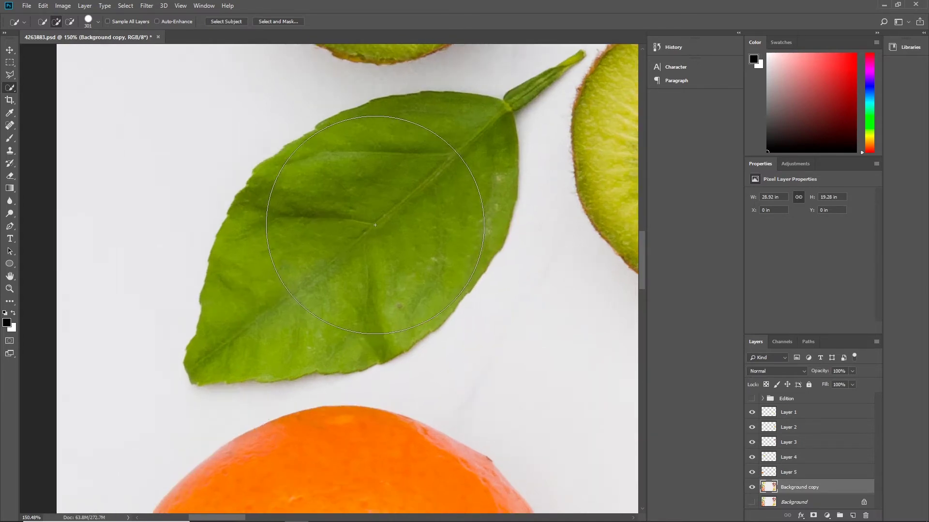
left_click_drag(372, 225, 361, 228)
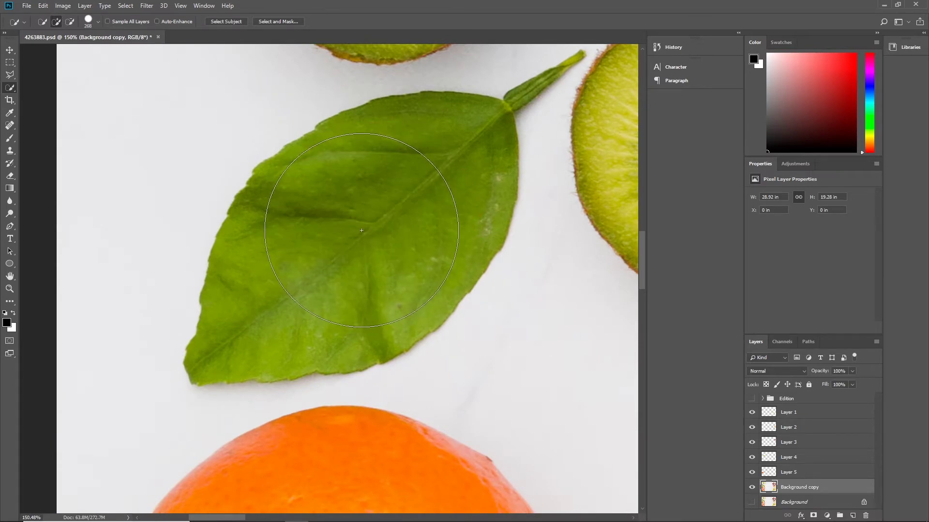
left_click(362, 230)
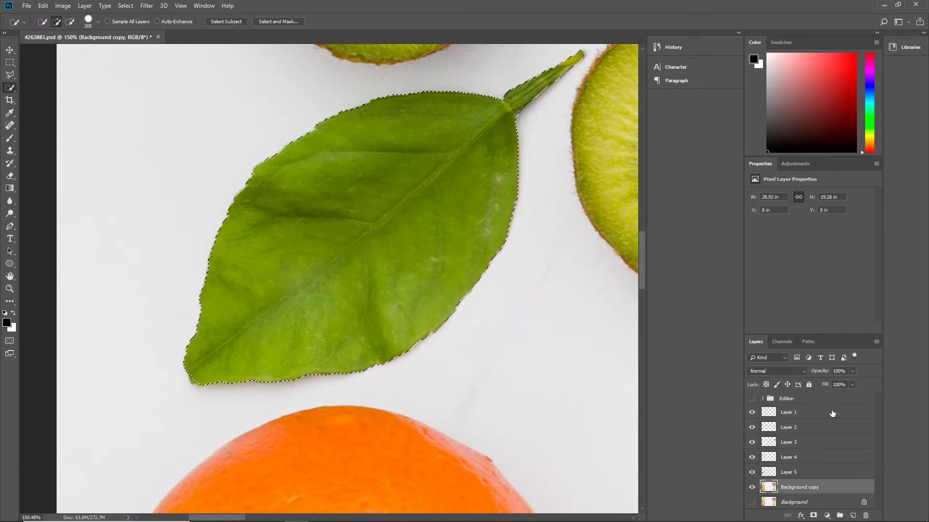
key("ctrl+j")
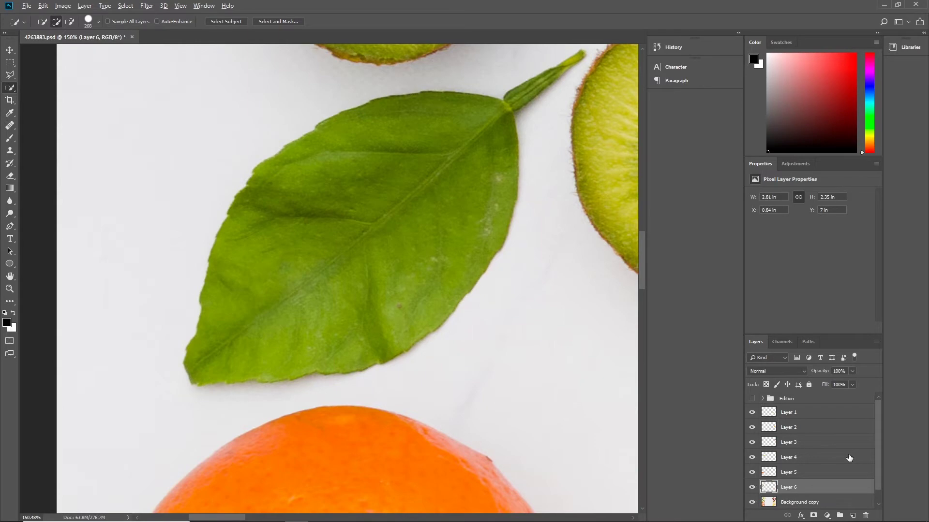
Check all the cut-out fruits across the whole document with Background copy briefly hidden.
scroll(479, 334, "down", 6)
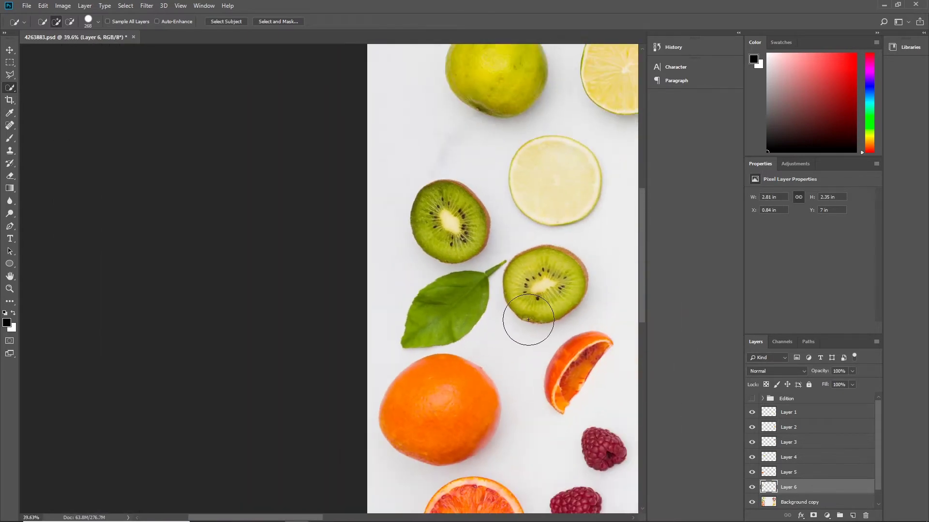
left_click_drag(523, 318, 328, 295)
scroll(422, 296, "down", 2)
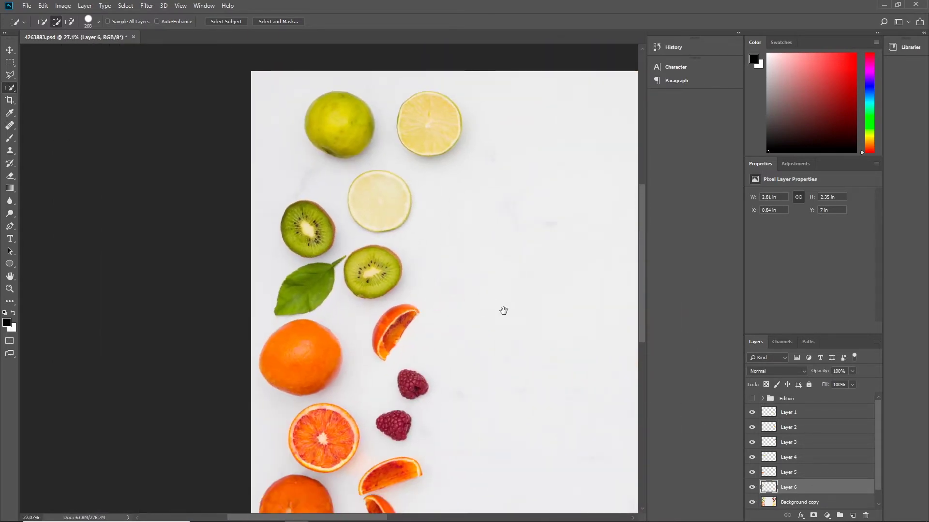
left_click_drag(503, 310, 385, 276)
scroll(408, 284, "down", 1)
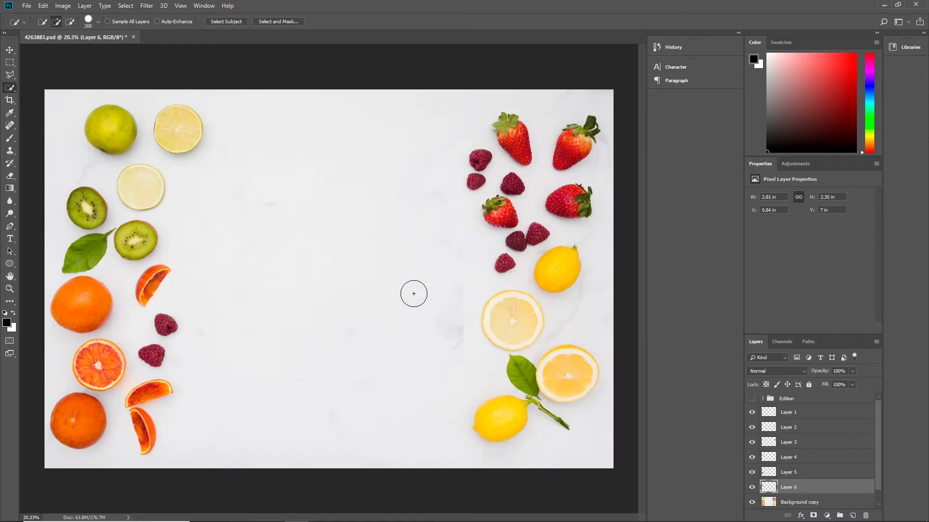
scroll(817, 456, "down", 1)
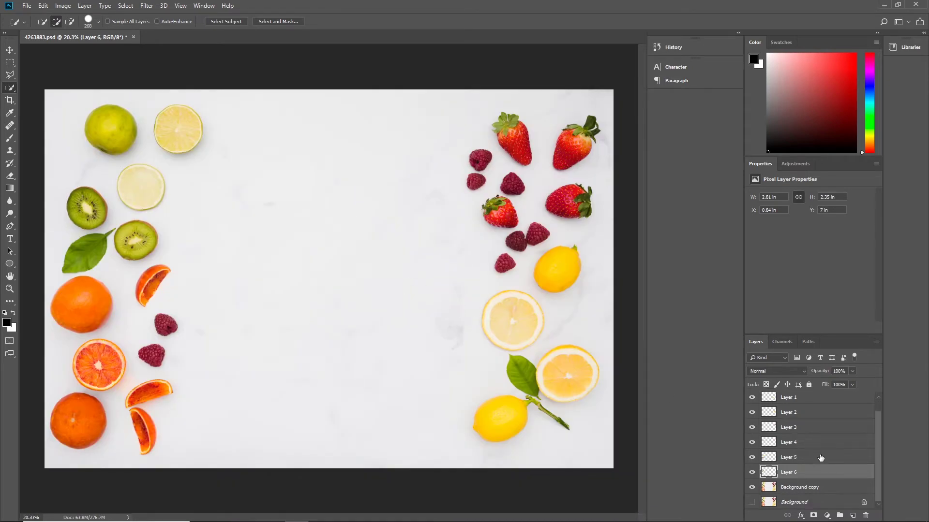
left_click(750, 489)
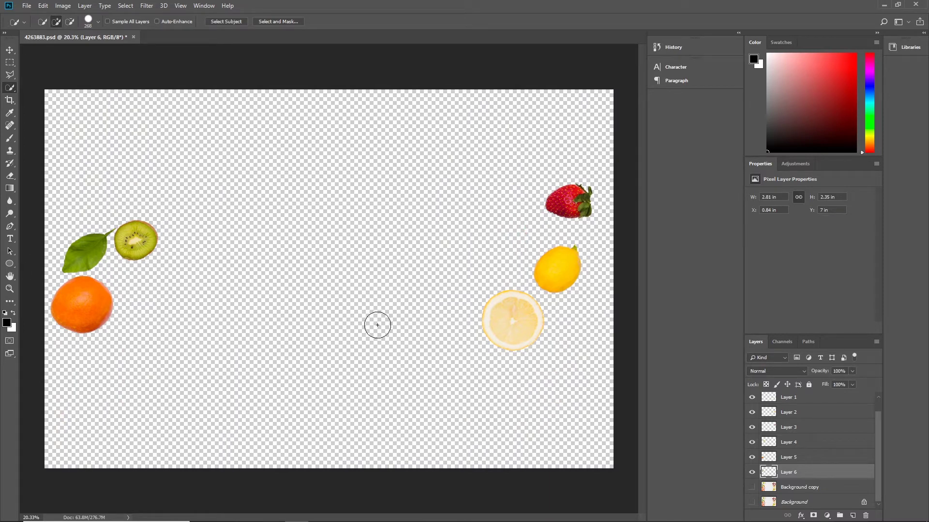
left_click(752, 488)
scroll(505, 184, "up", 8)
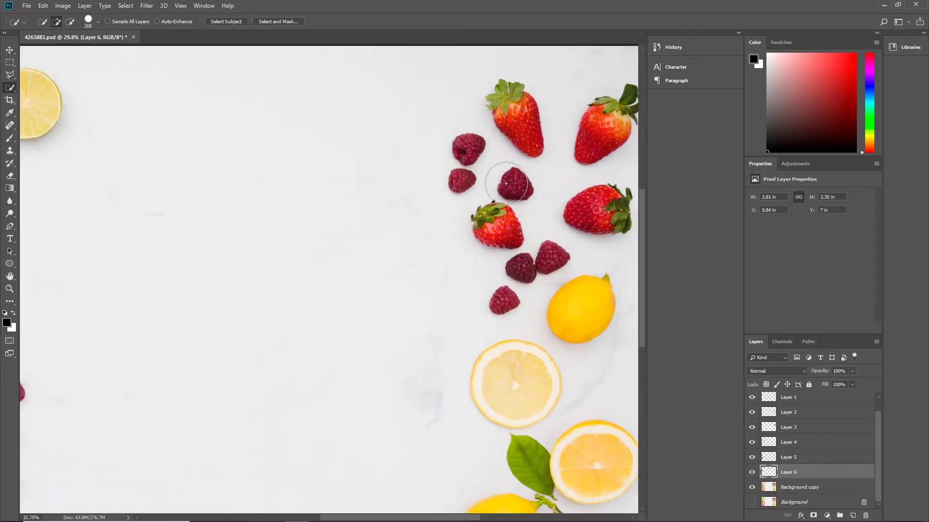
Select the raspberry just above the small strawberry on Background copy and copy it to a new layer.
mouse_move(494, 191)
left_mouse_down()
mouse_move(521, 286)
mouse_move(488, 264)
mouse_move(446, 271)
left_mouse_up()
scroll(540, 281, "up", 5)
left_click(801, 488)
left_click(497, 265)
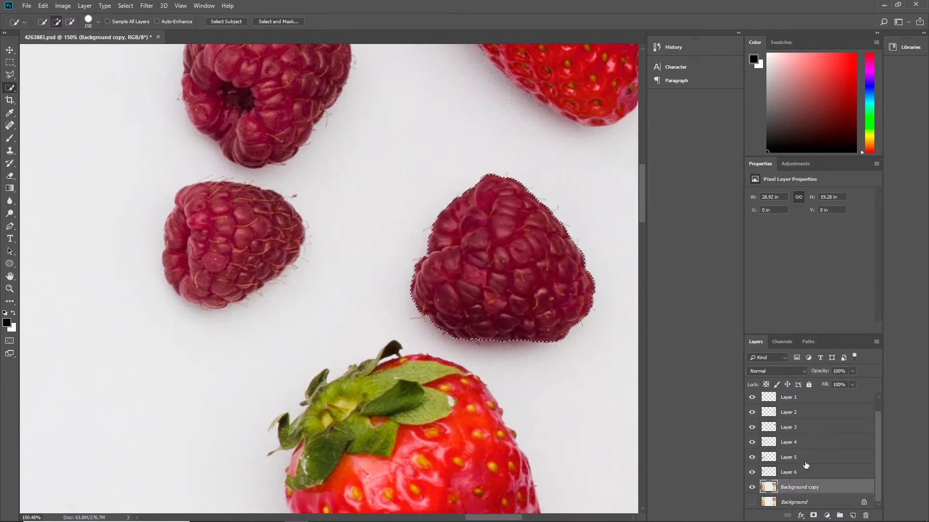
key("ctrl+j")
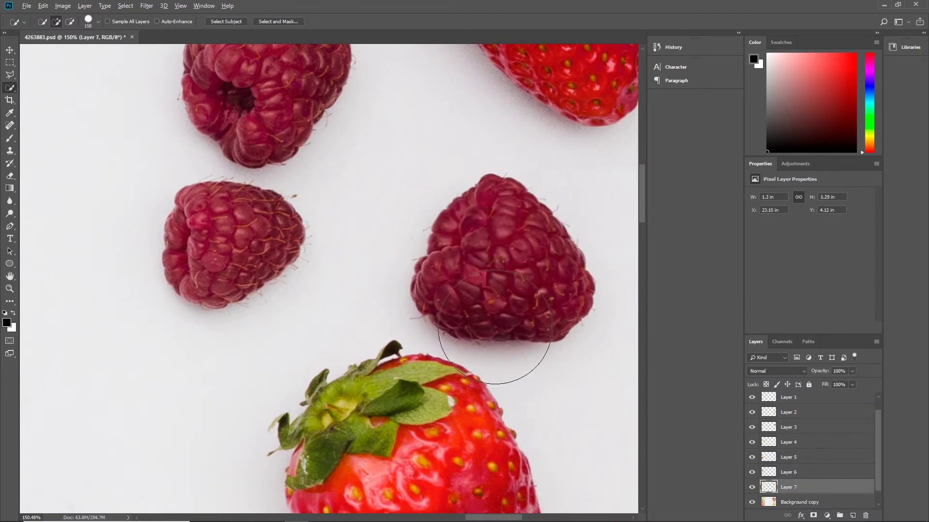
Hide Background copy so that only the cut-out fruits and leaf are displayed across the whole document.
scroll(495, 328, "down", 5)
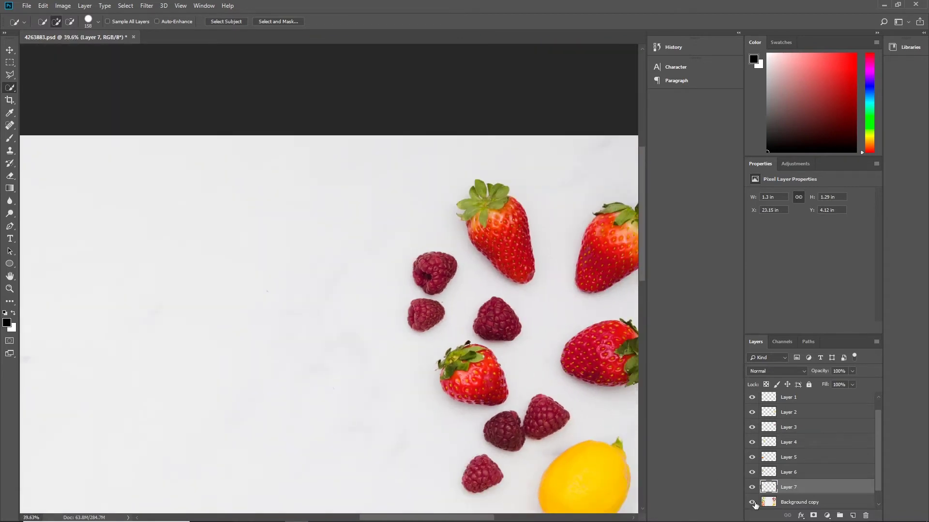
left_click(752, 502)
scroll(427, 308, "down", 4)
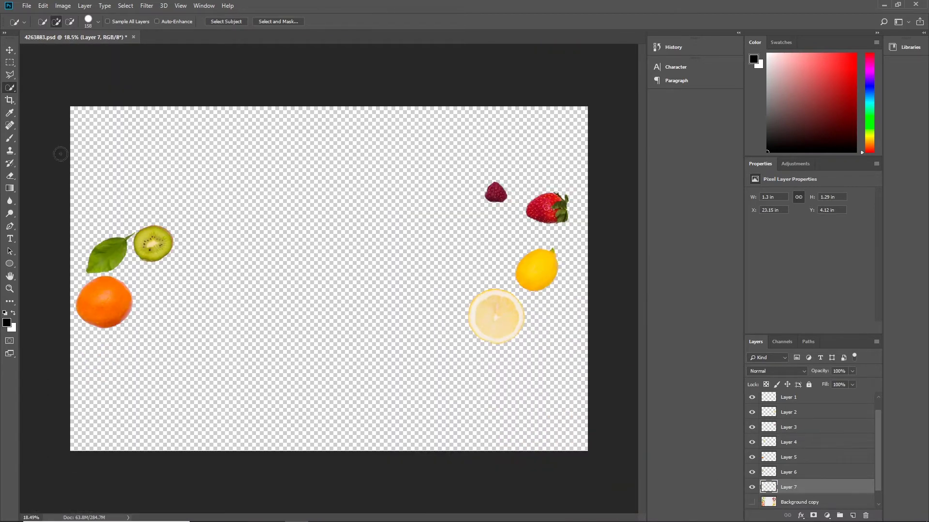
Move the orange, kiwi, leaf, lemon slice, whole lemon, strawberry and raspberry together into a loose group around the canvas centre.
left_click(7, 51)
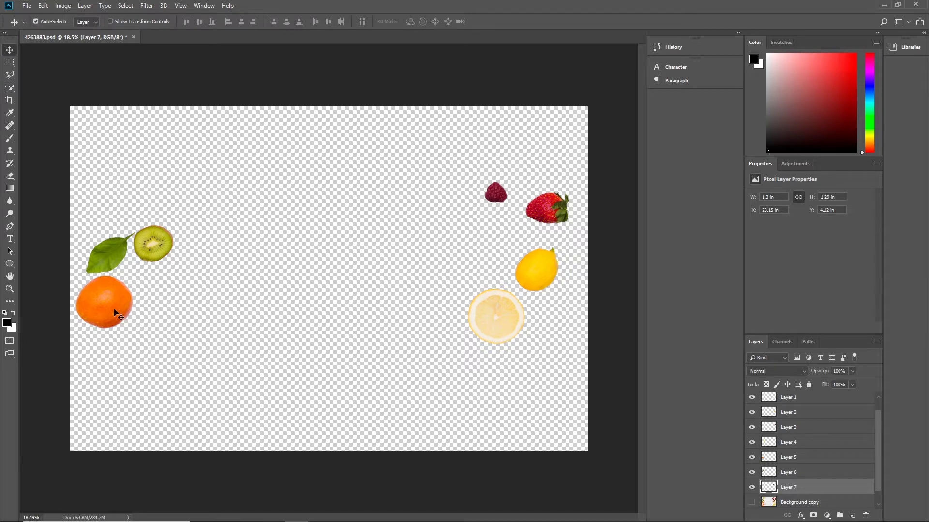
left_click_drag(115, 312, 304, 324)
left_click_drag(154, 249, 314, 266)
left_click_drag(112, 246, 279, 221)
left_click_drag(512, 332, 388, 341)
left_click_drag(529, 297, 387, 293)
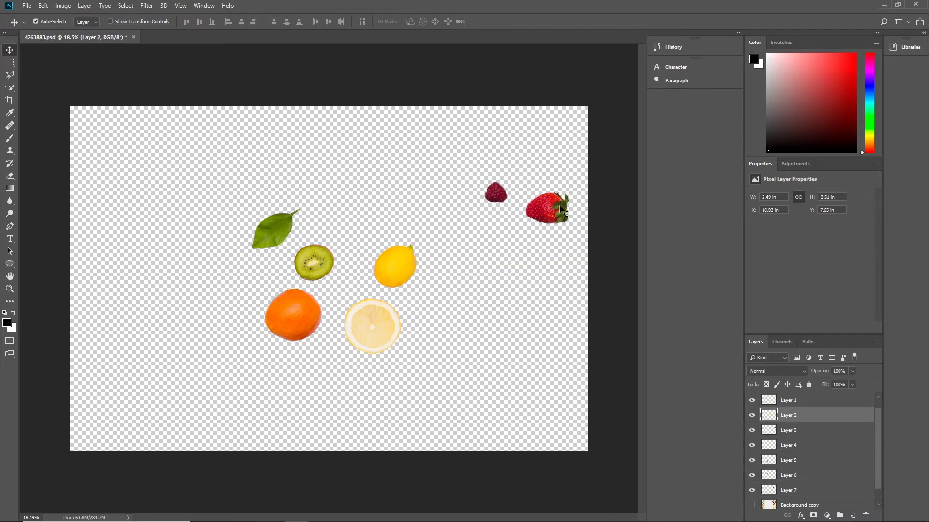
left_click_drag(561, 210, 340, 185)
left_click_drag(495, 198, 363, 234)
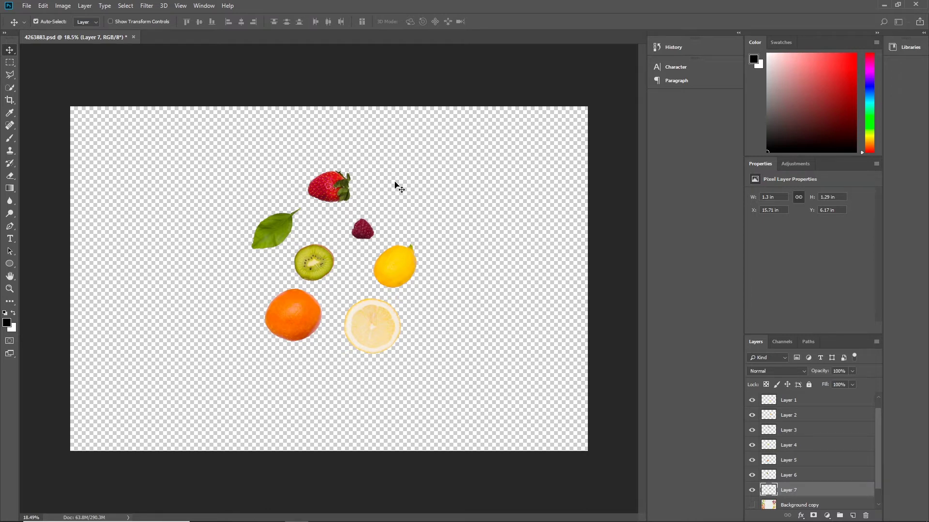
Create a 1000 x 1000 px, 72 ppi document with white background and copy all seven cut-out layers into it.
key("ctrl+n")
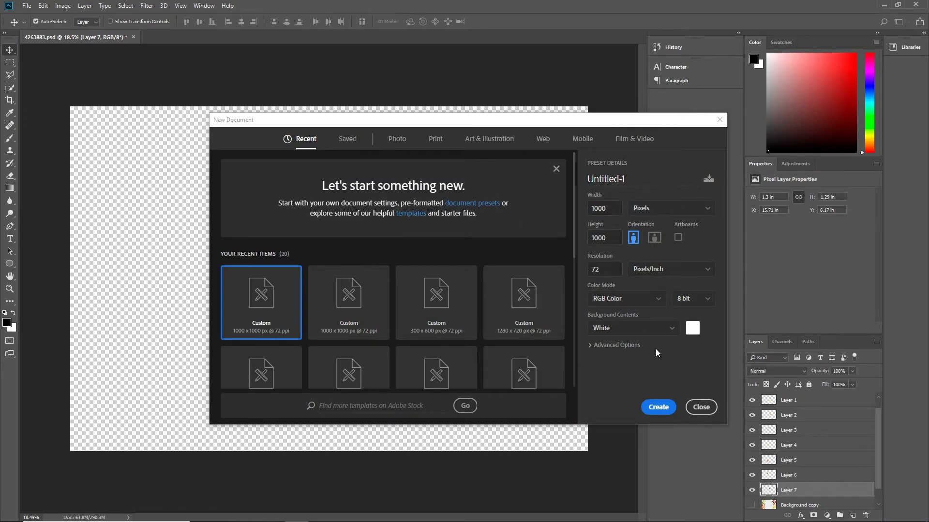
left_click(659, 408)
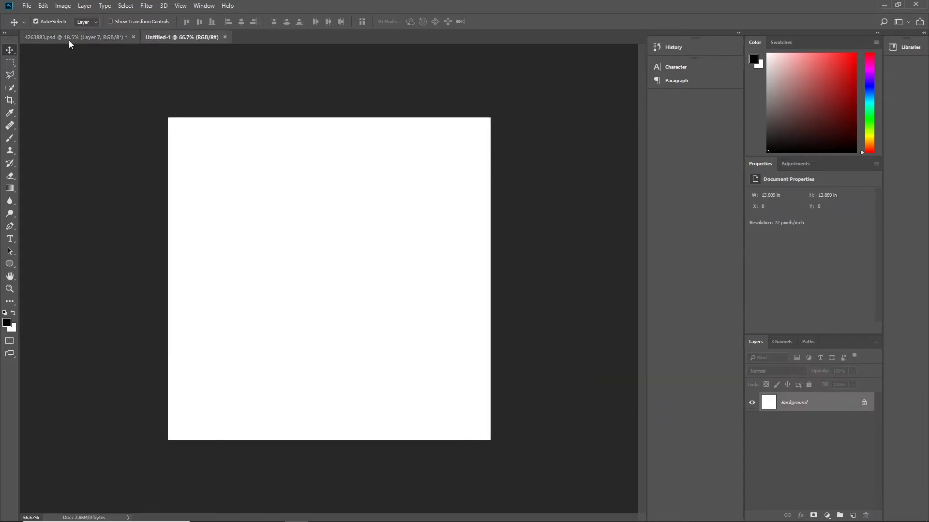
left_click(81, 38)
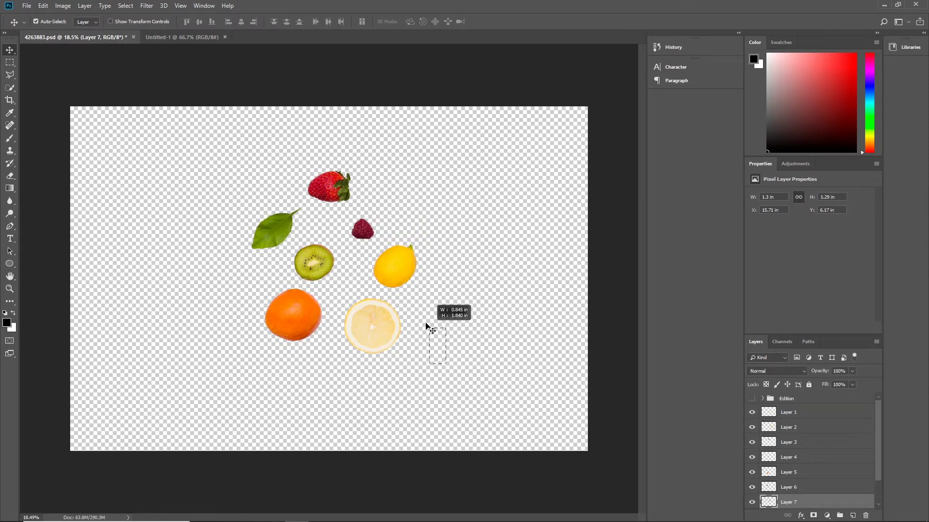
left_click_drag(432, 330, 228, 155)
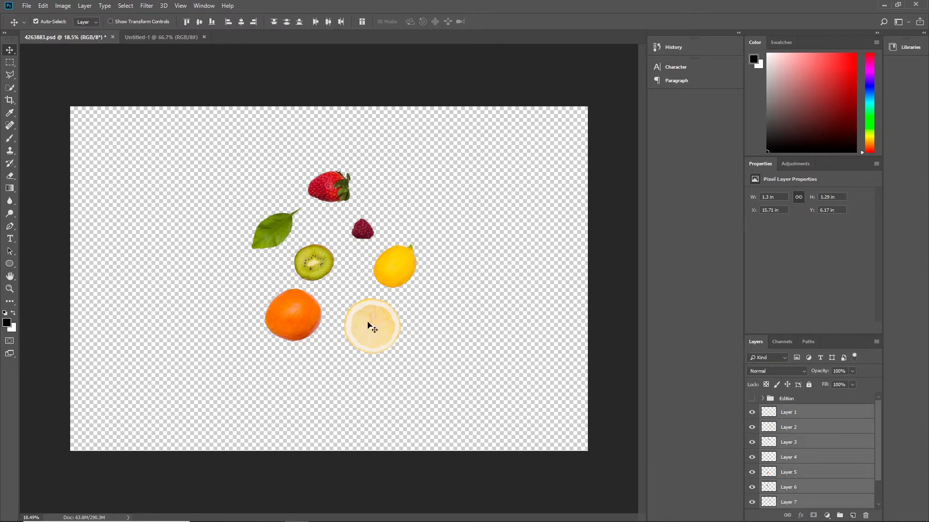
left_click_drag(332, 191, 339, 270)
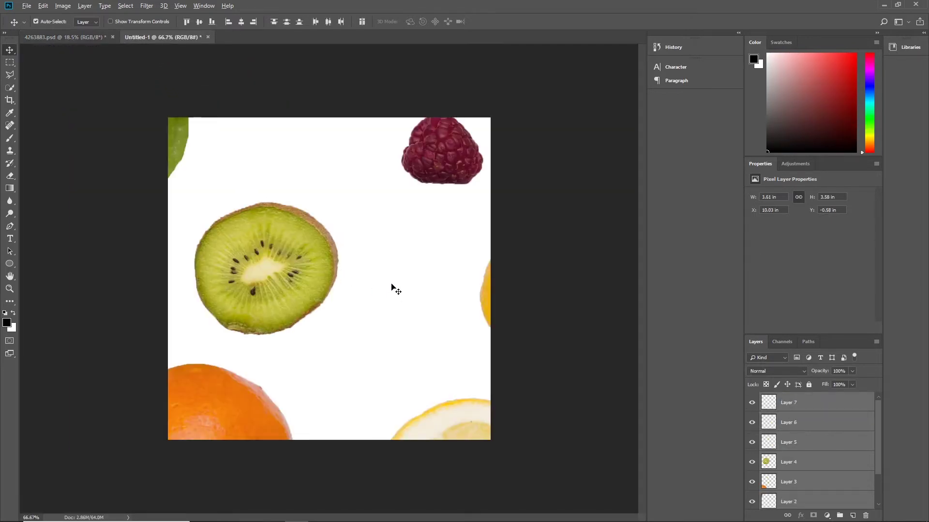
Scale all seven cut-out layers together to about 43.6% so they fit inside the square canvas.
scroll(391, 285, "down", 13)
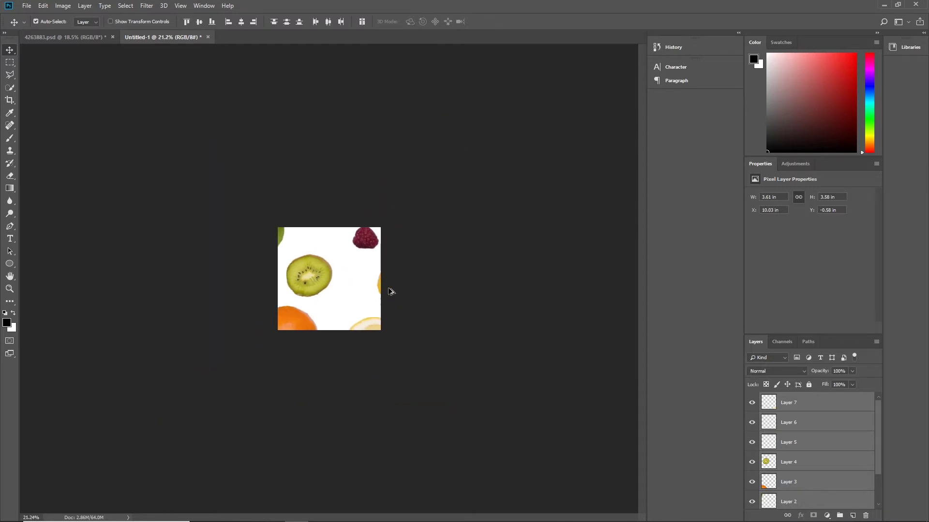
scroll(391, 291, "down", 3)
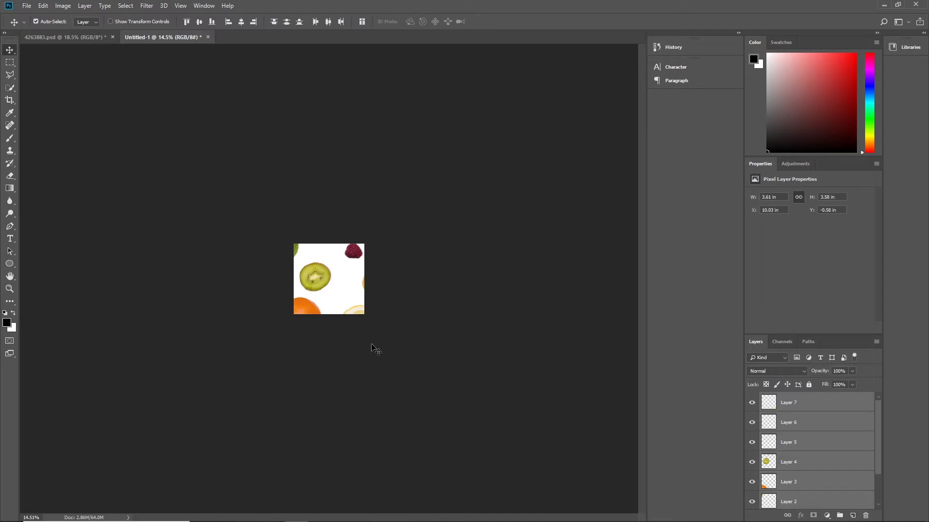
key("ctrl+t")
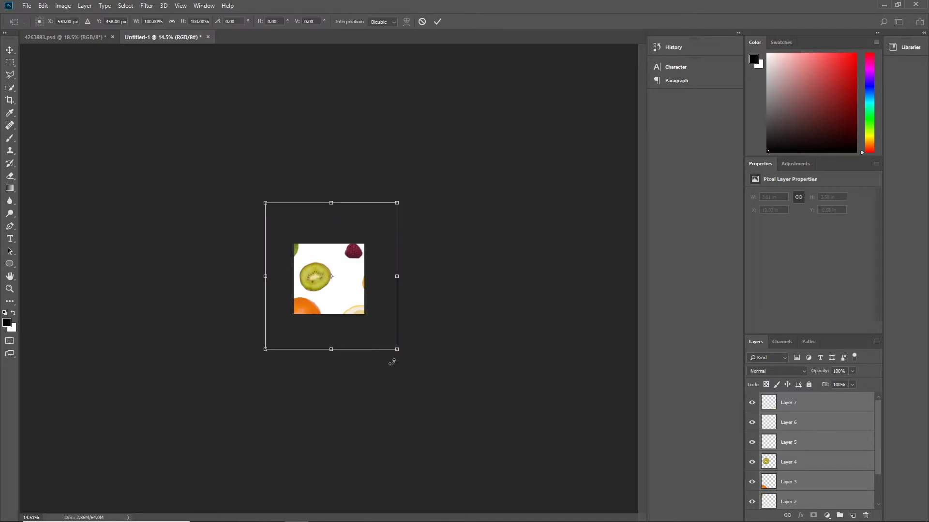
left_click_drag(397, 349, 351, 315)
scroll(346, 306, "up", 2)
scroll(346, 307, "up", 10)
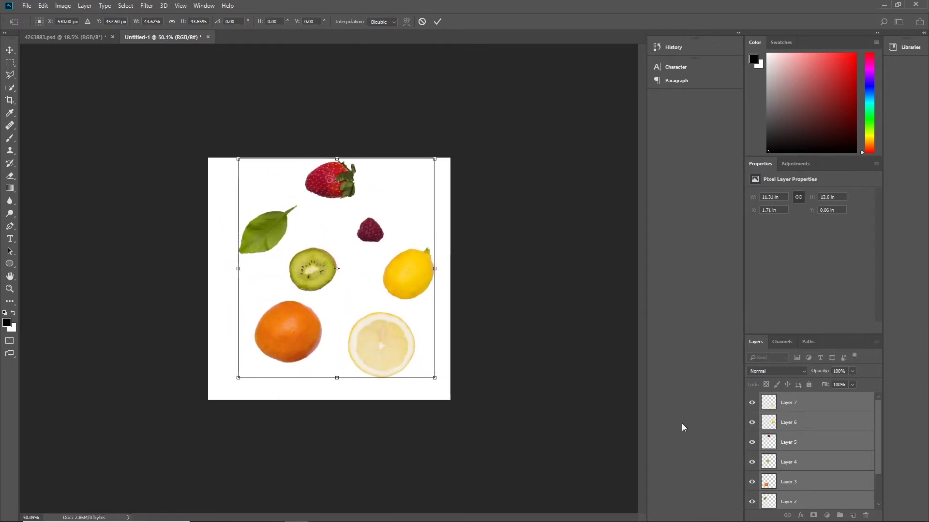
key("Return")
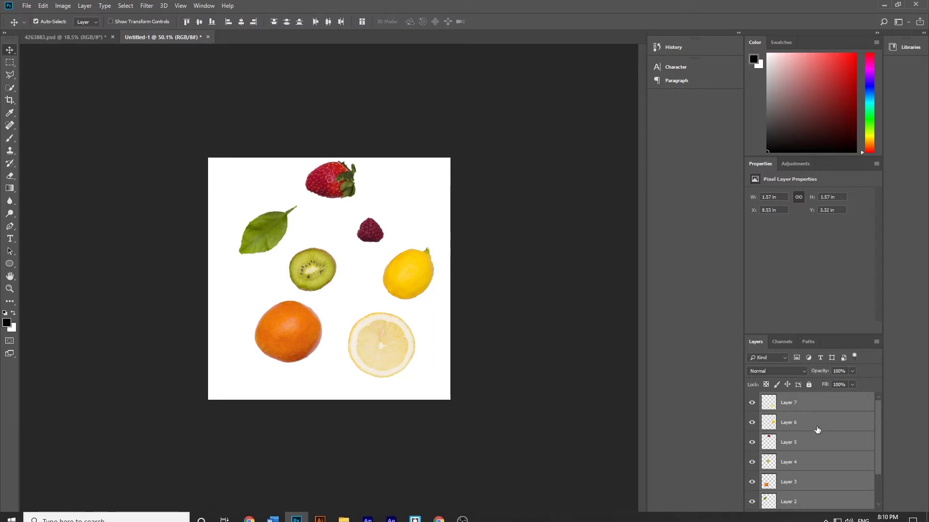
right_click(810, 402)
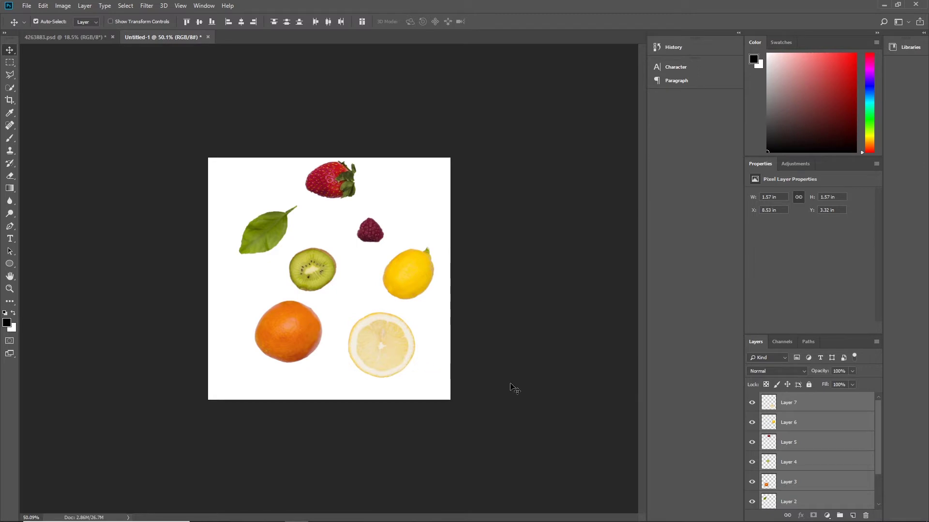
Delete the white Background layer from the new document.
scroll(819, 440, "down", 2)
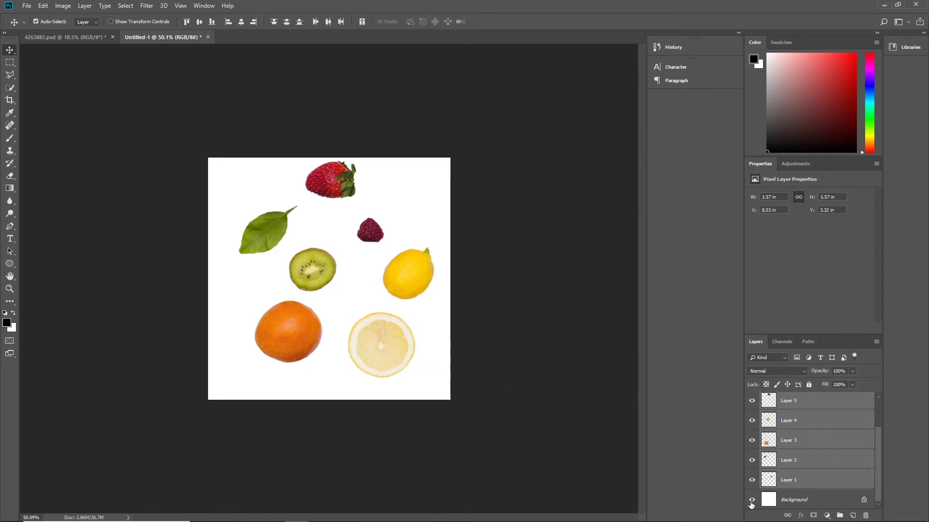
left_click(796, 502)
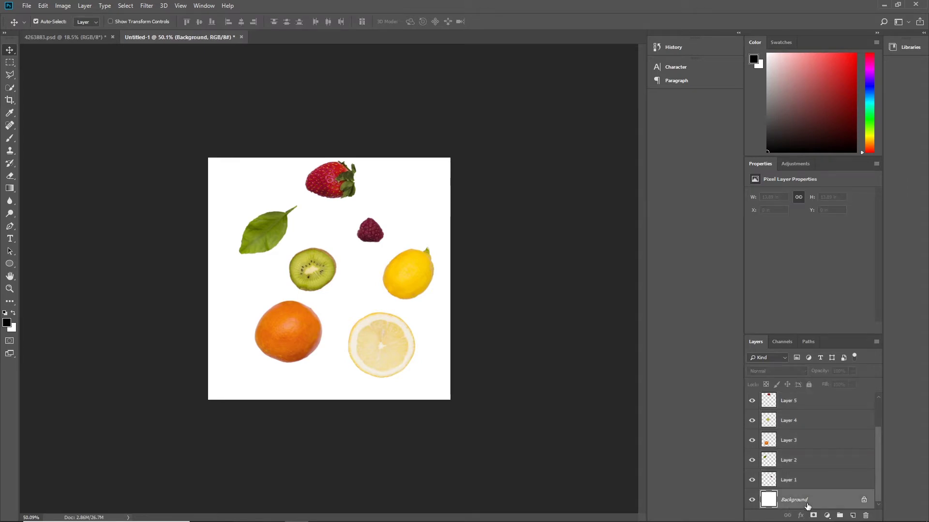
left_click(865, 516)
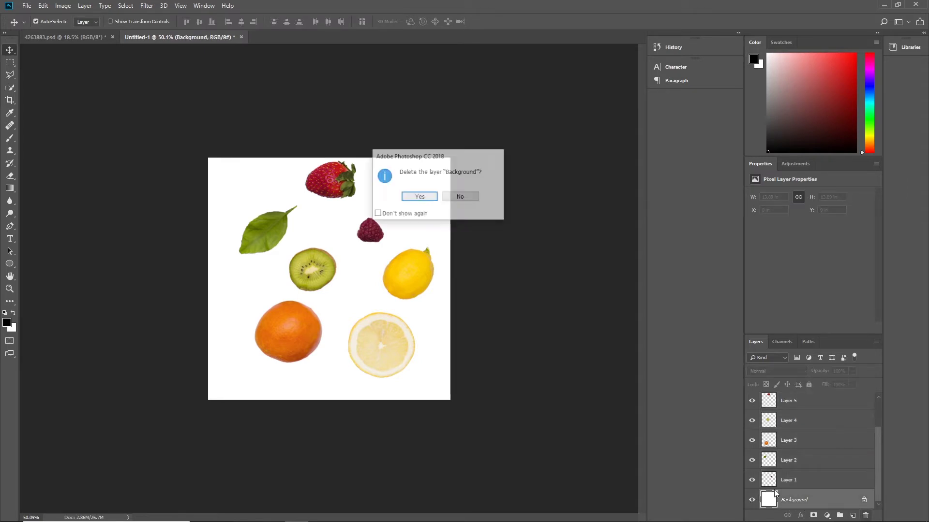
left_click(419, 197)
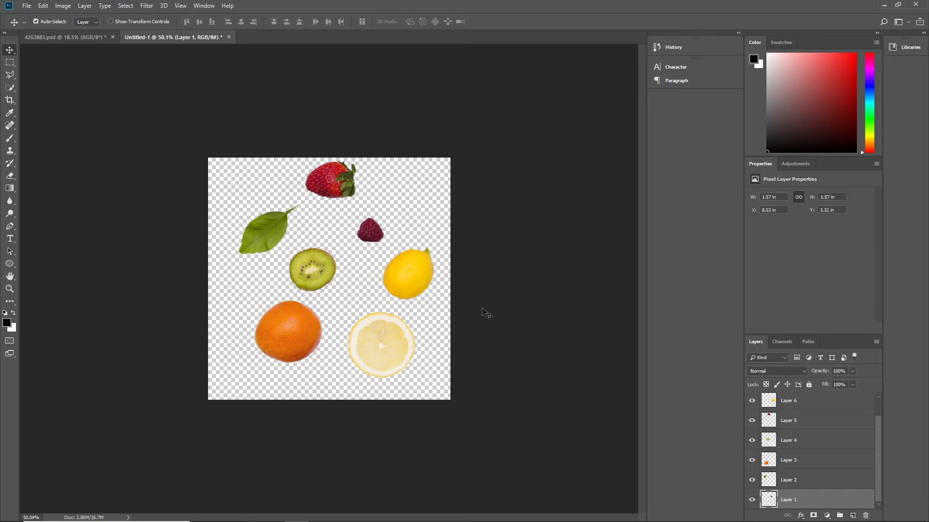
Shift all seven cut-outs slightly down and left within the canvas, and nudge the strawberry a little lower.
left_click_drag(484, 416, 218, 136)
left_click_drag(324, 185, 315, 196)
left_click(507, 237)
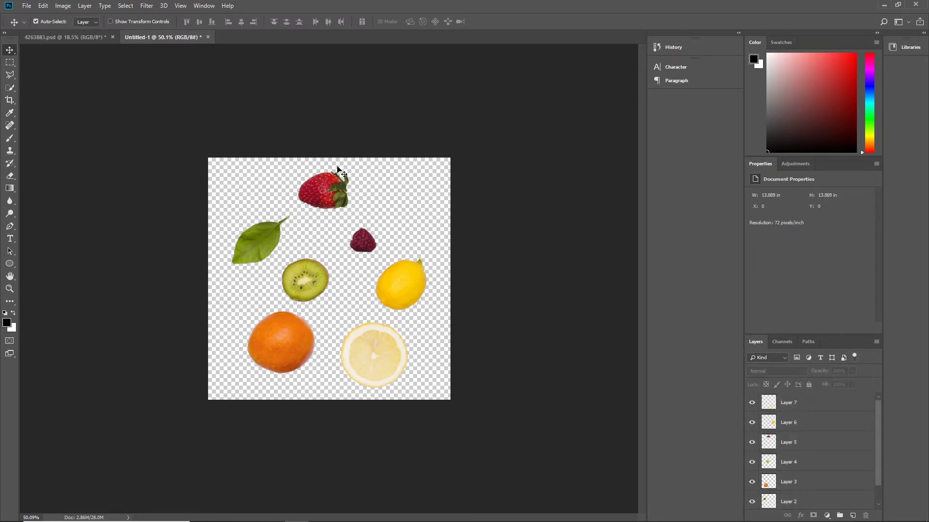
mouse_move(331, 194)
left_mouse_down()
mouse_move(322, 169)
mouse_move(329, 208)
left_mouse_up()
left_click(401, 221)
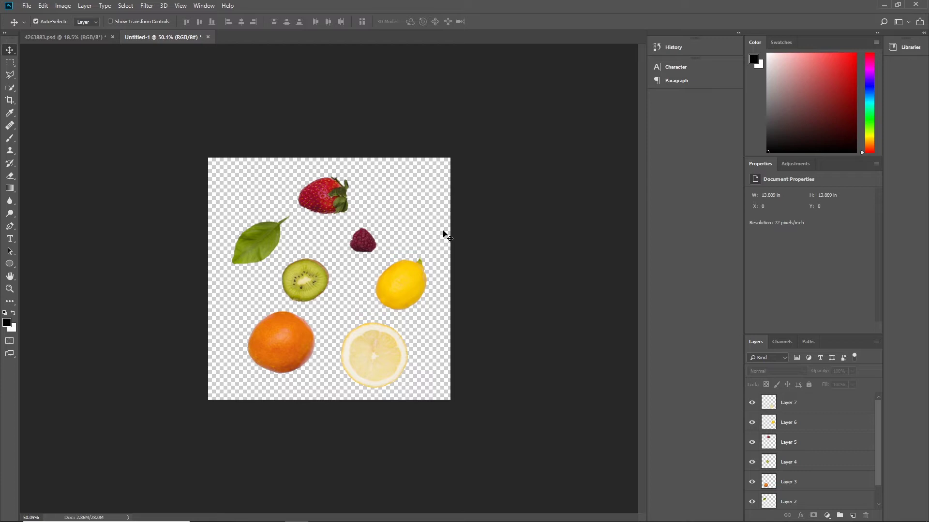
Stack the kiwi, orange, lemon slice, whole lemon, raspberry, strawberry and leaf on top of each other near the canvas centre.
left_click(315, 285)
left_click_drag(314, 285, 331, 284)
left_click_drag(293, 341, 327, 296)
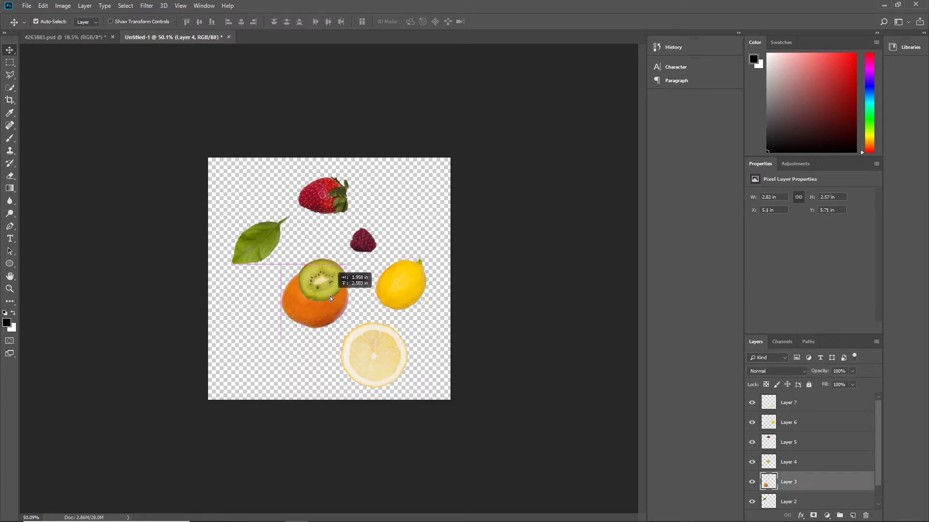
left_click(364, 341)
left_click_drag(363, 342, 312, 278)
left_click_drag(396, 279, 317, 291)
left_click_drag(366, 247, 331, 286)
left_click_drag(330, 191, 328, 273)
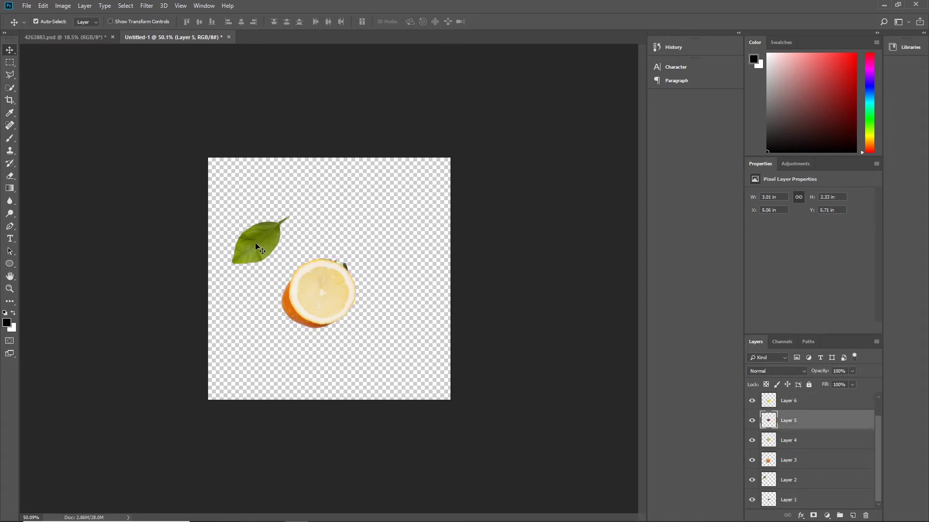
left_click_drag(256, 244, 317, 284)
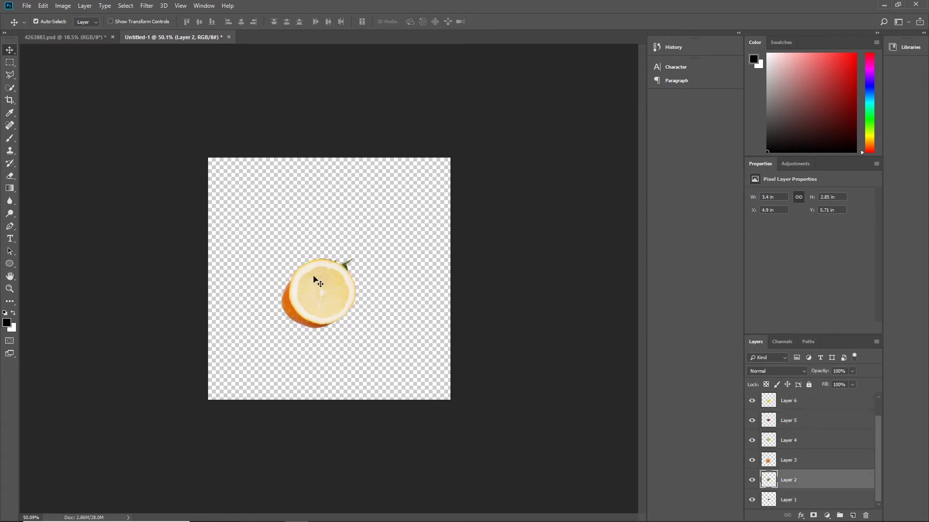
Crop the canvas on all four sides to a small rectangle around the stacked fruits, leaving a narrow margin.
key("c")
right_click(12, 103)
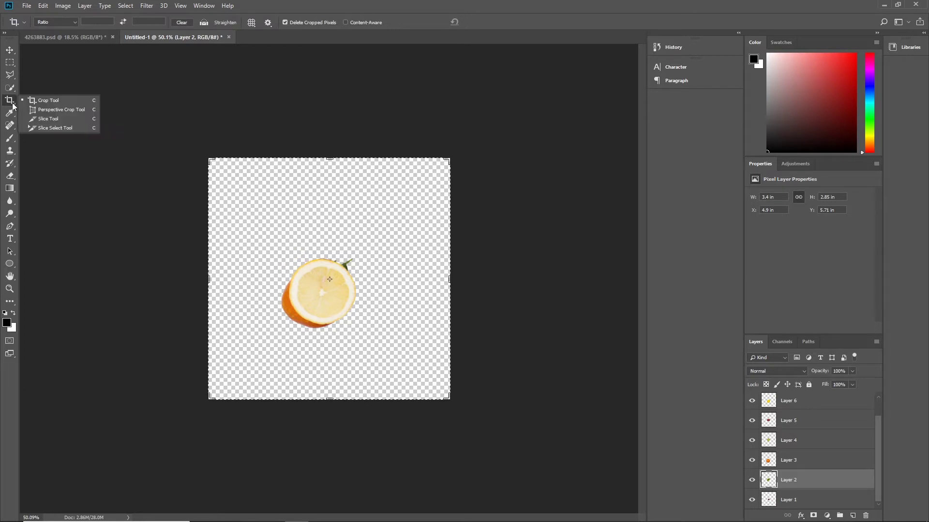
left_click(49, 103)
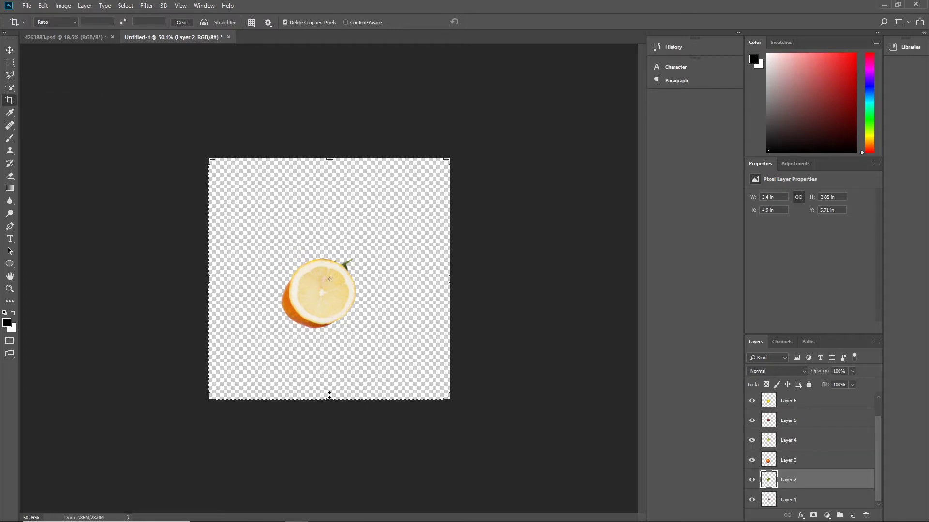
left_click_drag(330, 399, 330, 375)
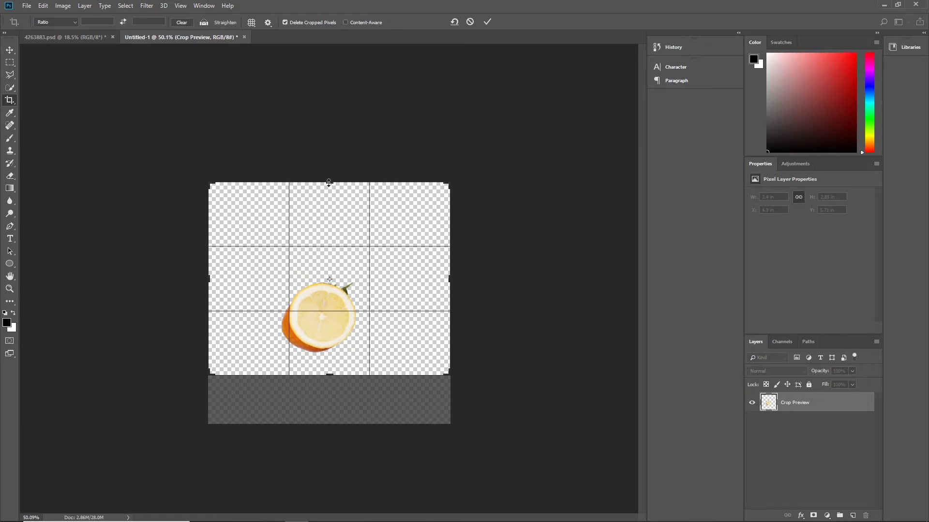
left_click_drag(328, 182, 329, 222)
left_click_drag(450, 281, 420, 281)
left_click_drag(238, 277, 265, 277)
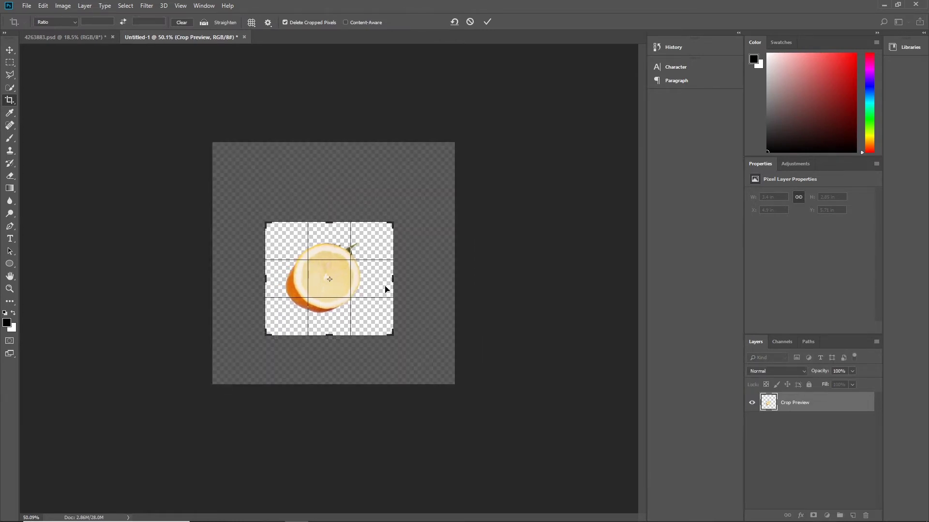
key("Return")
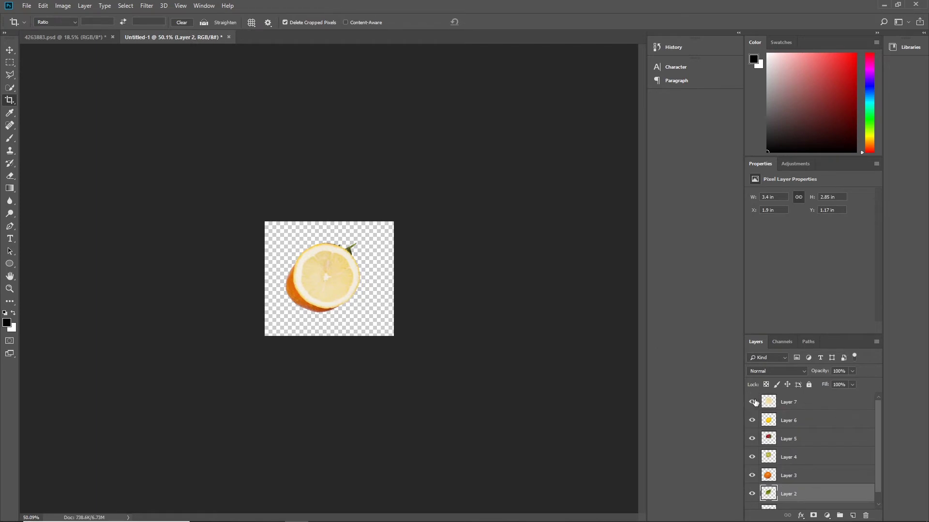
Hide all layers except the raspberry's, and show the leaf, orange and kiwi layers one after another.
left_click_drag(753, 402, 752, 494)
scroll(789, 462, "down", 1)
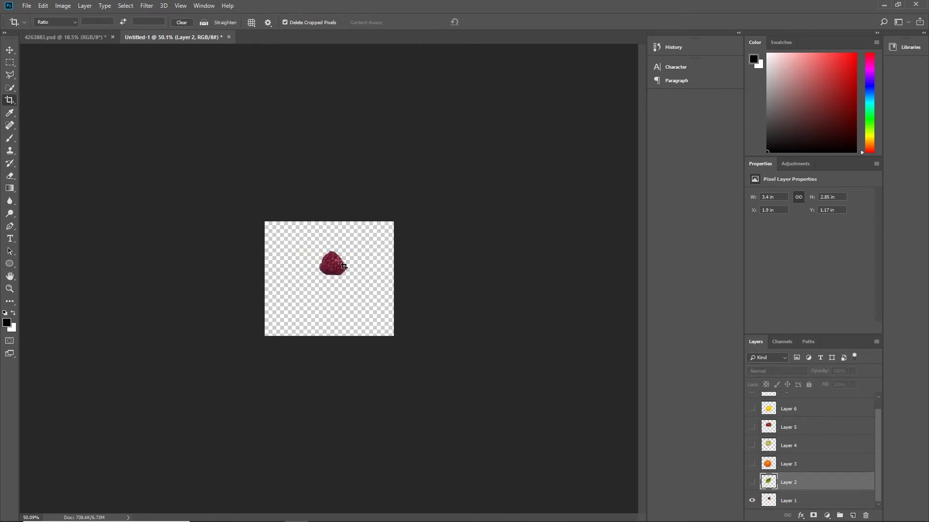
left_click(751, 483)
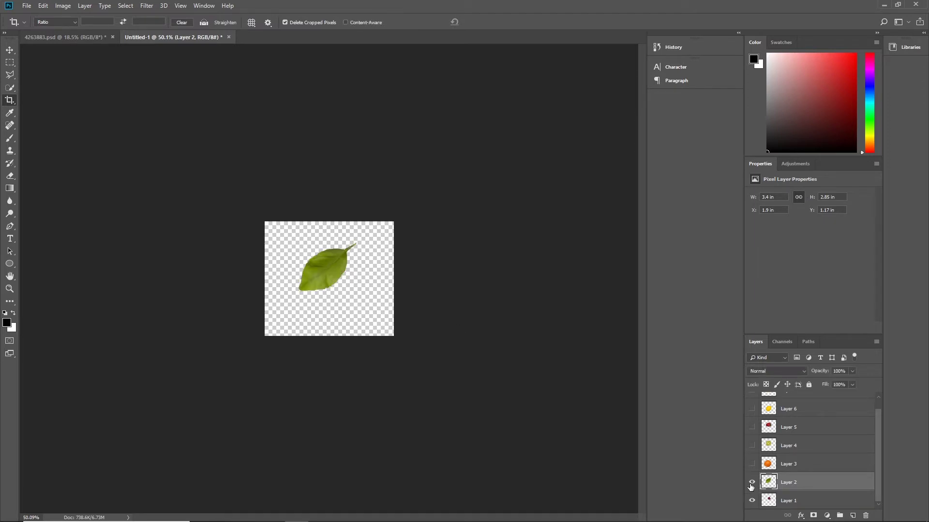
left_click(752, 465)
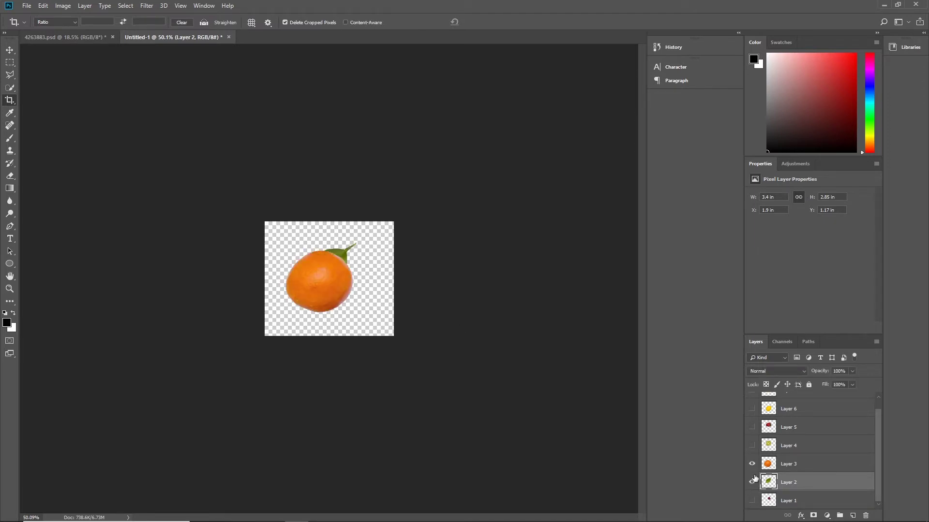
left_click(753, 483)
left_click(752, 446)
left_click(751, 464)
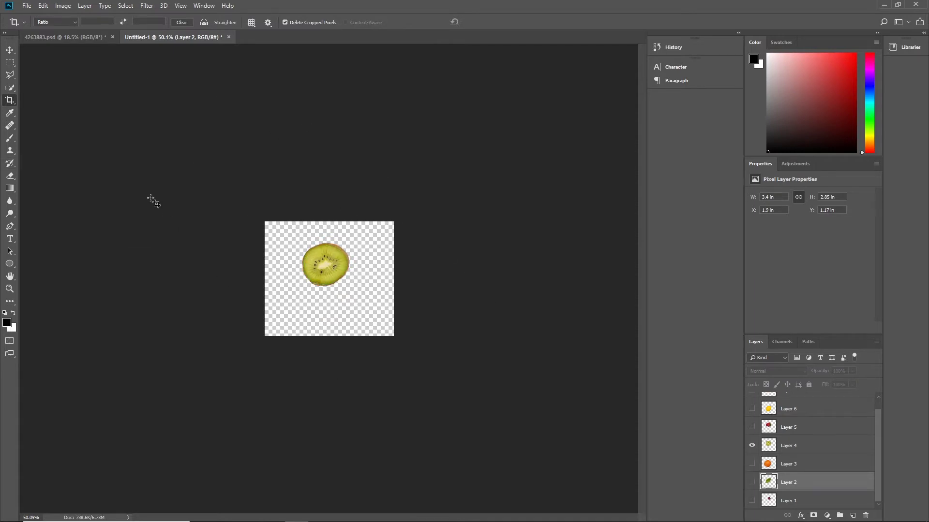
left_click(10, 50)
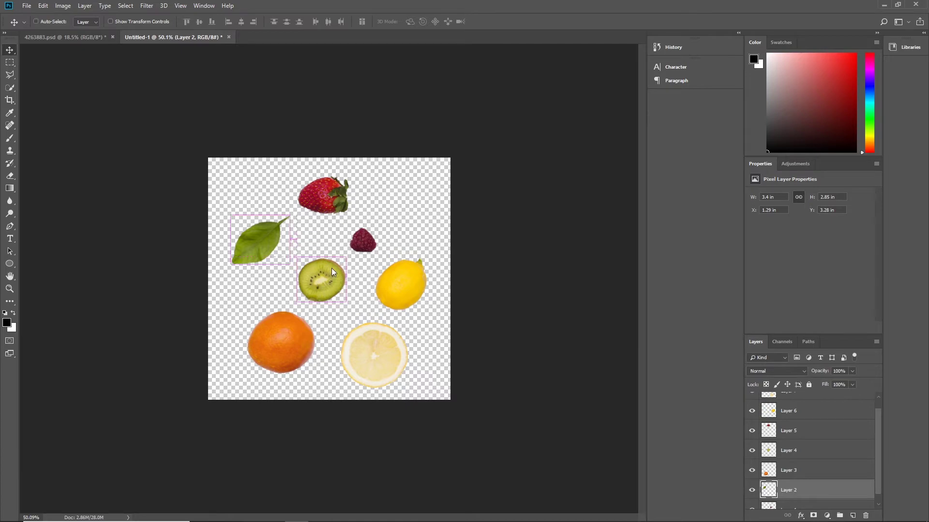
Start saving the document and create a folder named psd inside the Tutorial folder.
key("ctrl+s")
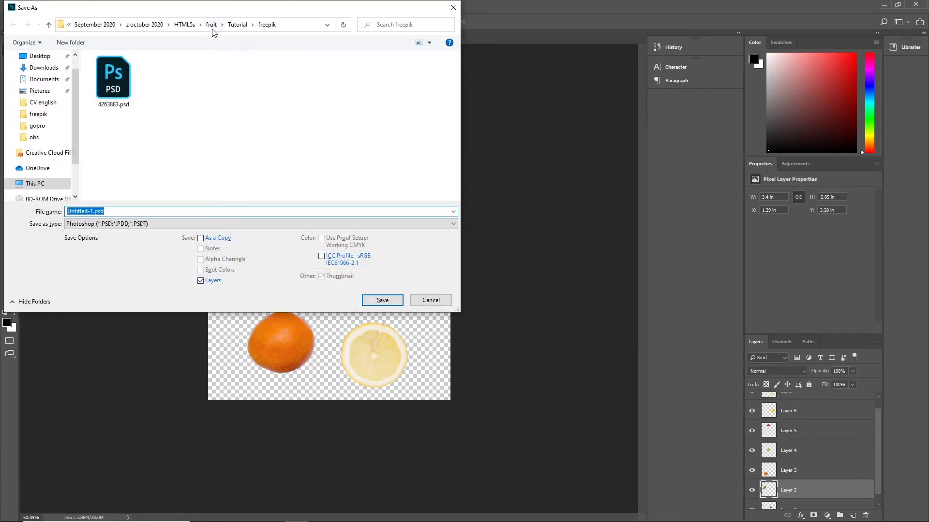
left_click(237, 25)
right_click(118, 111)
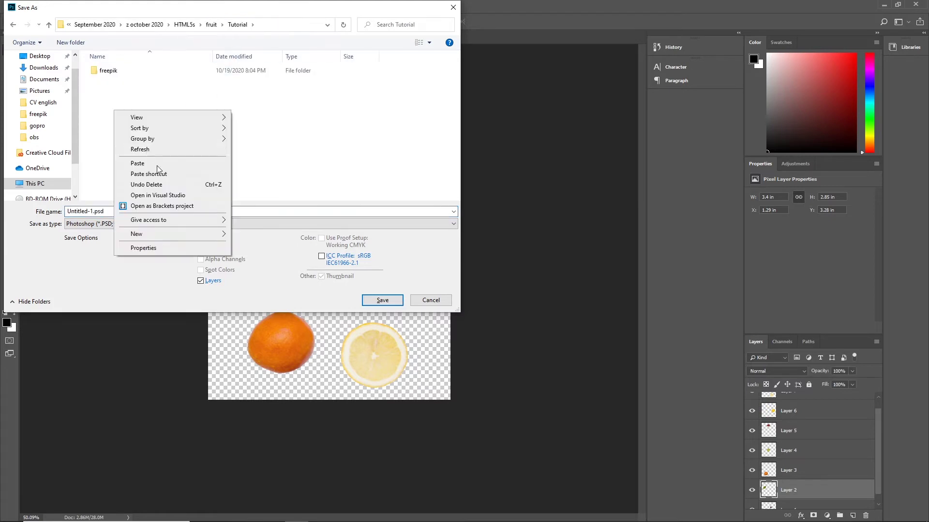
mouse_move(187, 234)
left_click(276, 237)
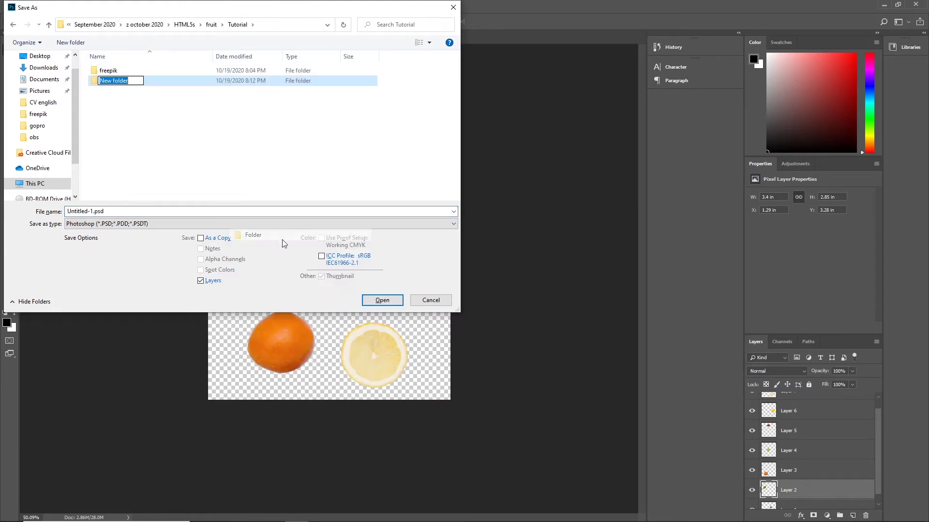
type("psd")
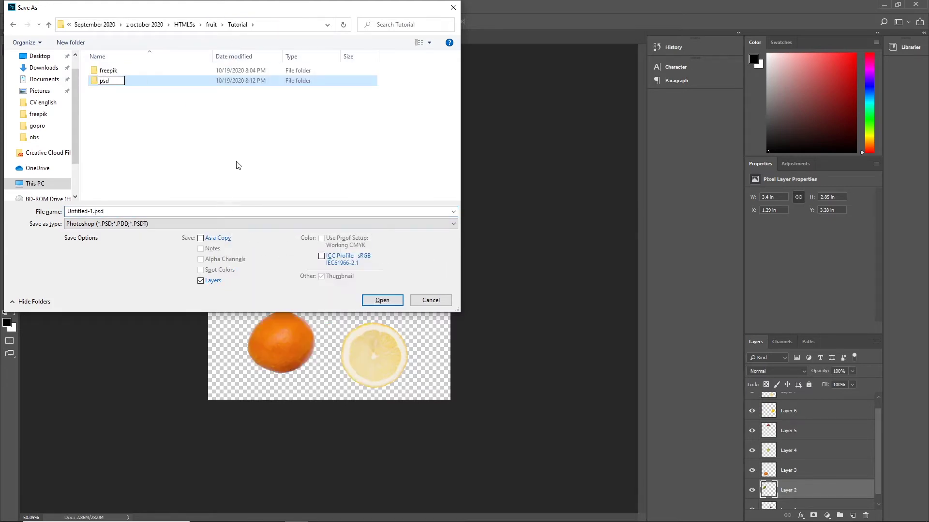
left_click(119, 93)
Save the document as fruit in Photoshop format inside the psd folder, accepting the format options.
double_click(109, 85)
left_click(126, 213)
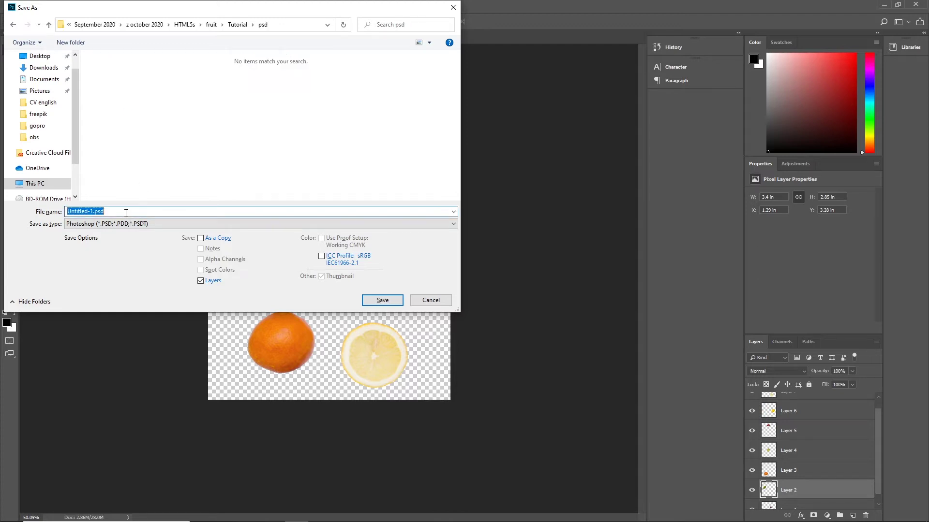
type("fruit")
left_click(382, 300)
left_click(572, 152)
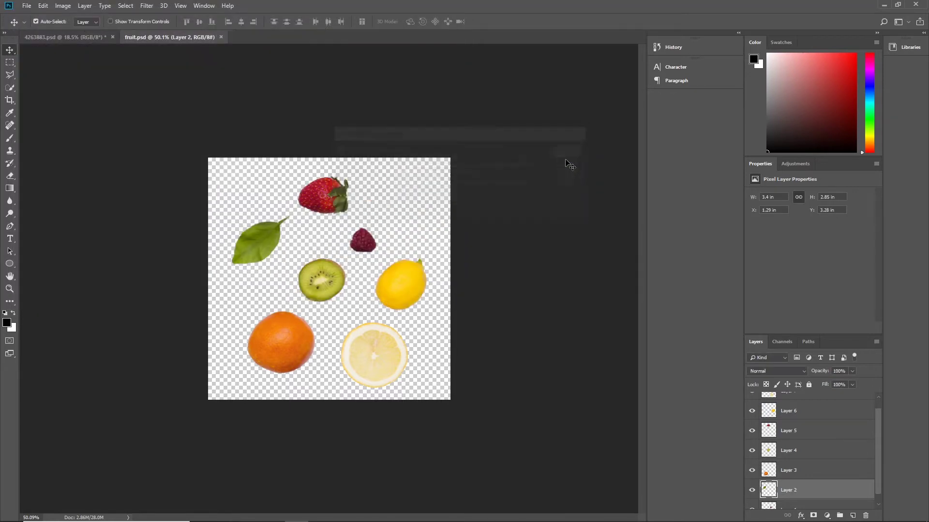
Switch to Adobe Animate and start a new document.
mouse_move(400, 517)
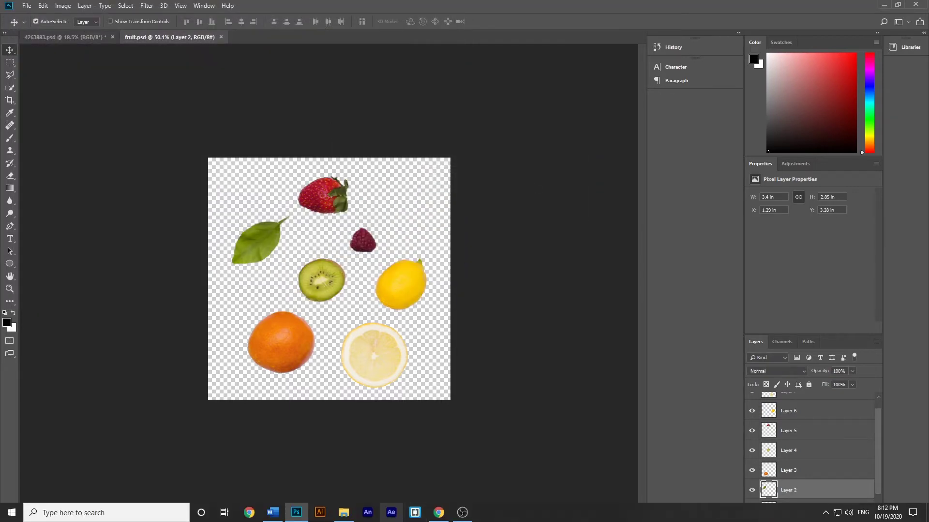
left_click(368, 514)
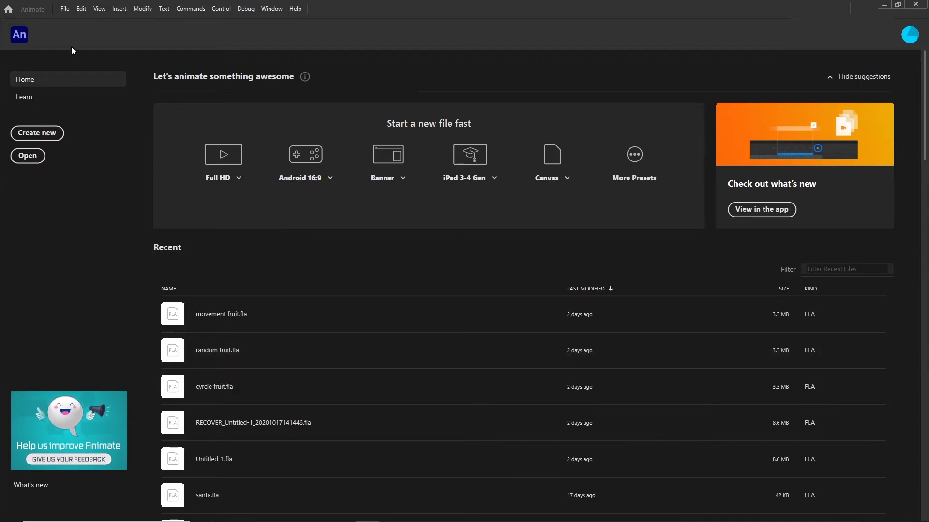
left_click(65, 8)
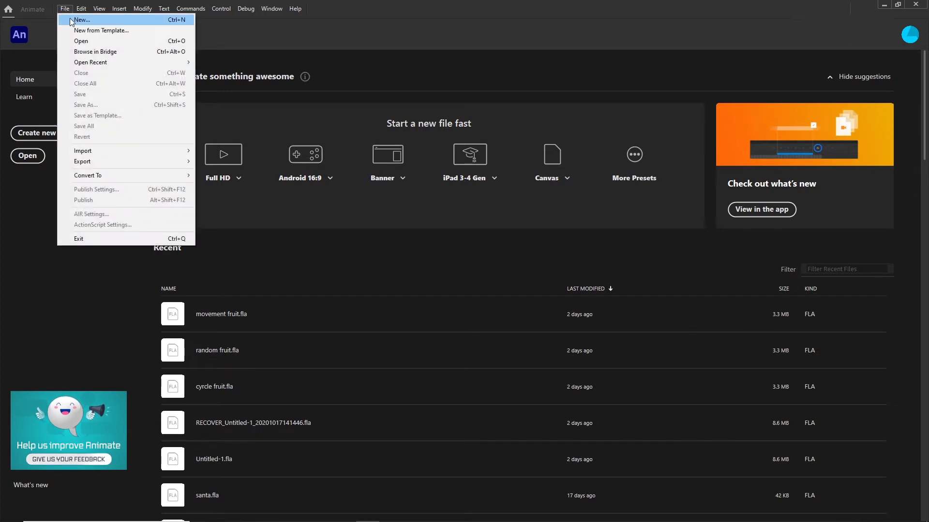
left_click(38, 193)
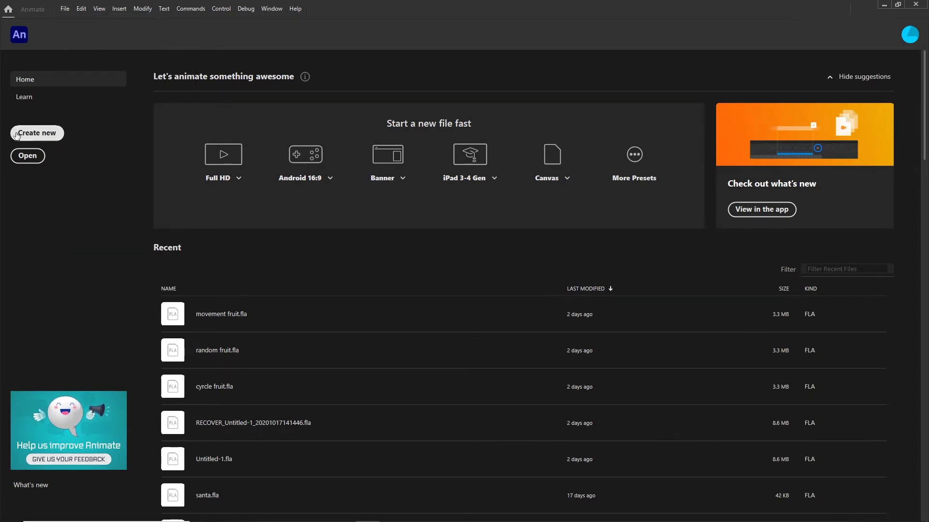
left_click(52, 137)
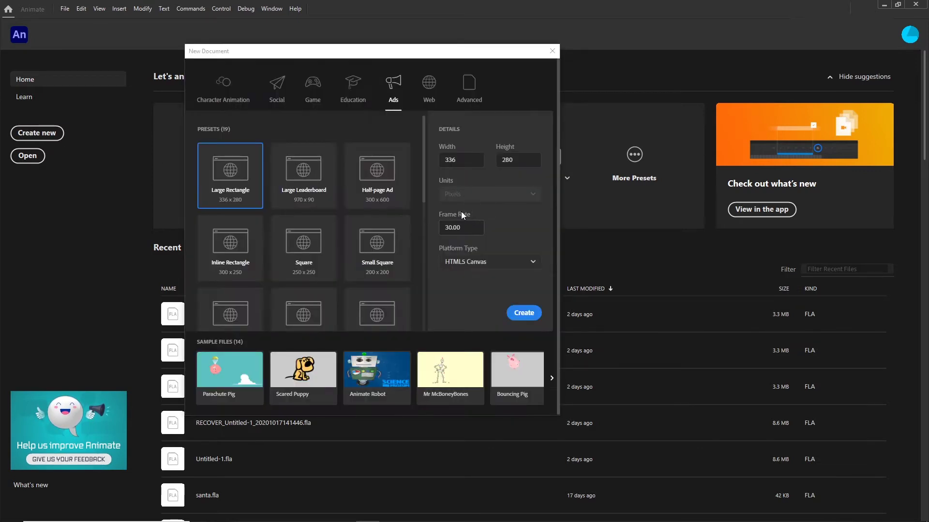
Create an HTML5 Canvas document with a width and height of 1000 pixels and show its timeline.
left_click_drag(413, 56, 547, 101)
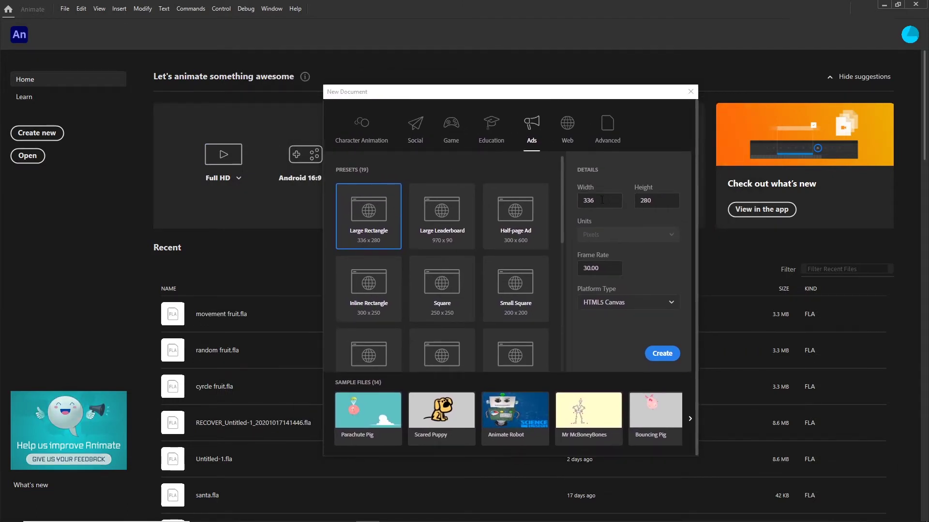
left_click(603, 200)
type("1")
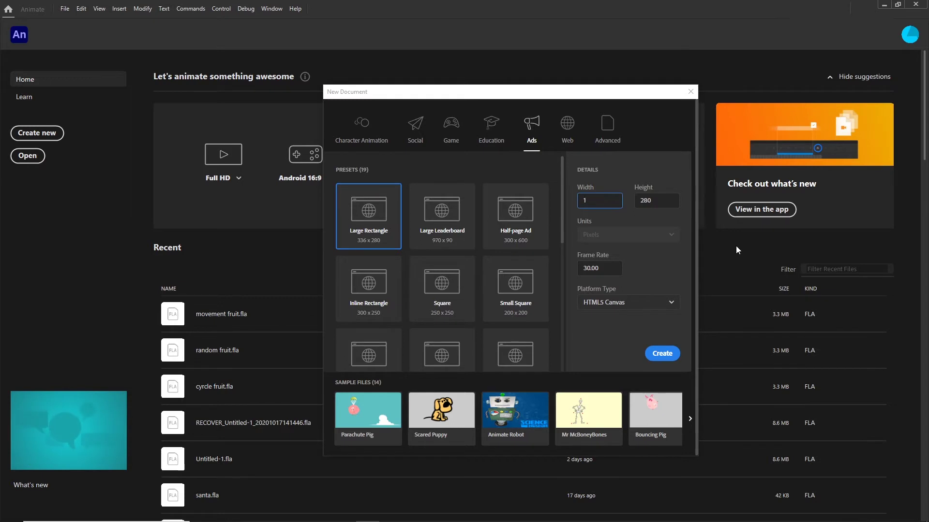
type("000")
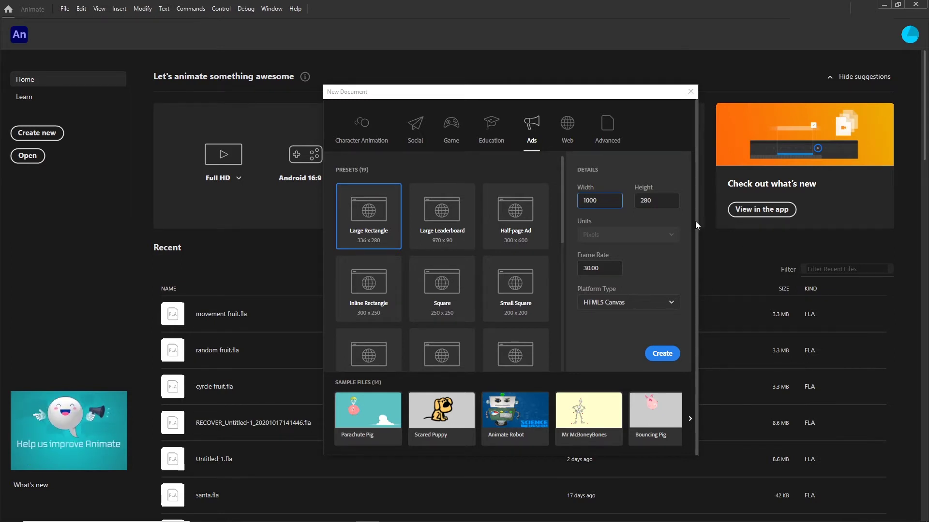
key("Tab")
type("100")
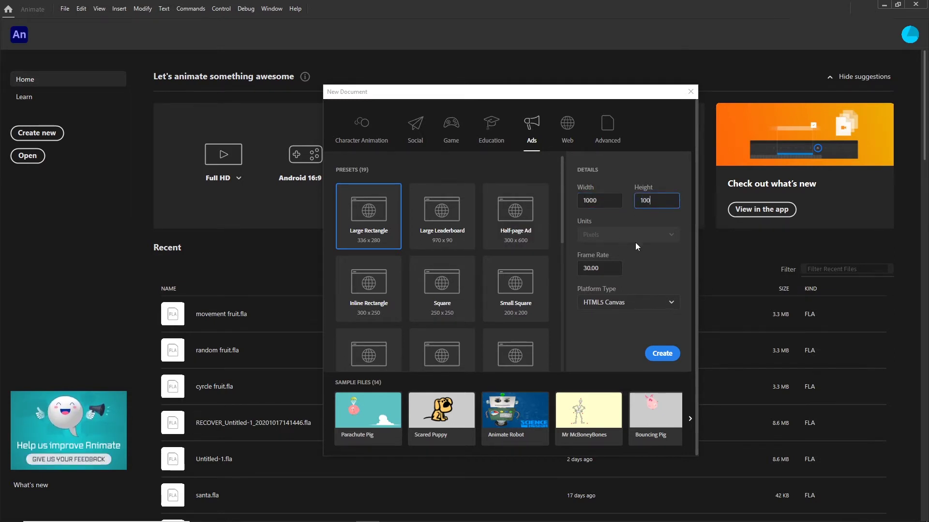
type("0")
left_click(663, 358)
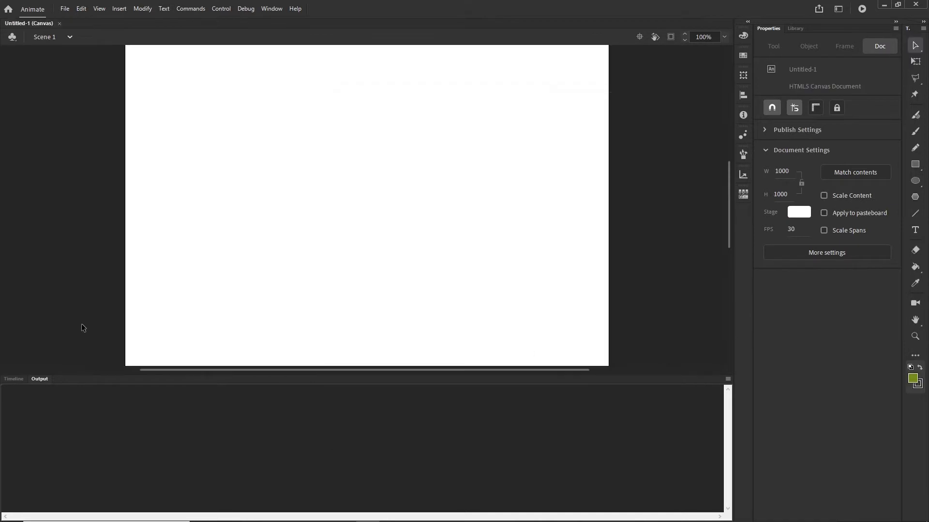
left_click(11, 380)
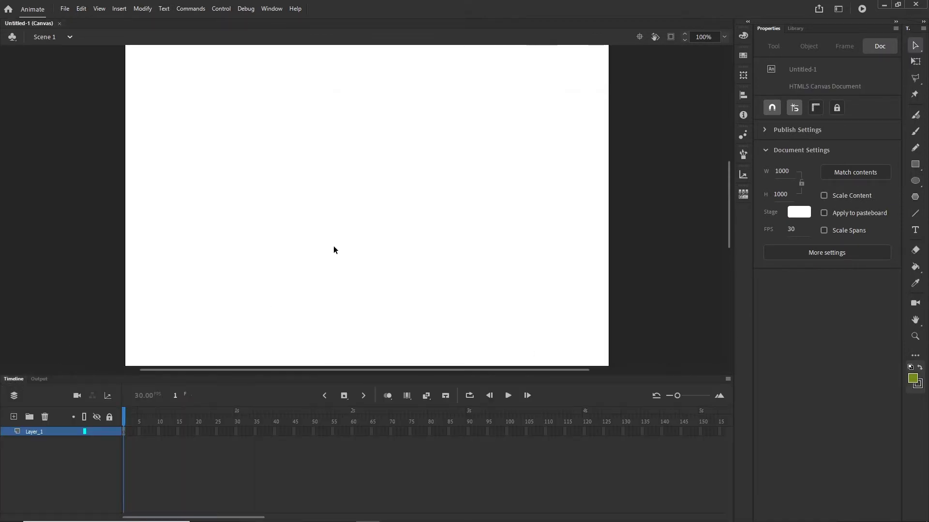
scroll(350, 228, "down", 2)
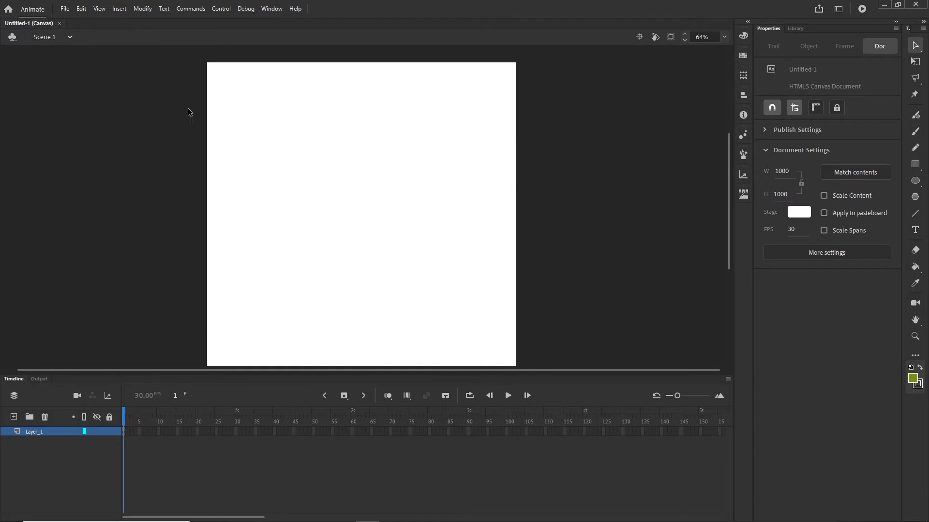
left_click(64, 8)
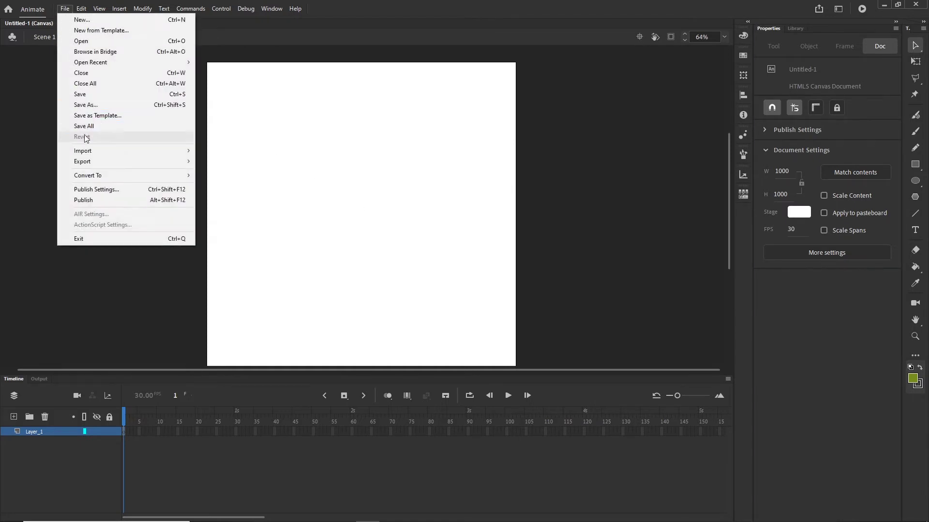
mouse_move(160, 151)
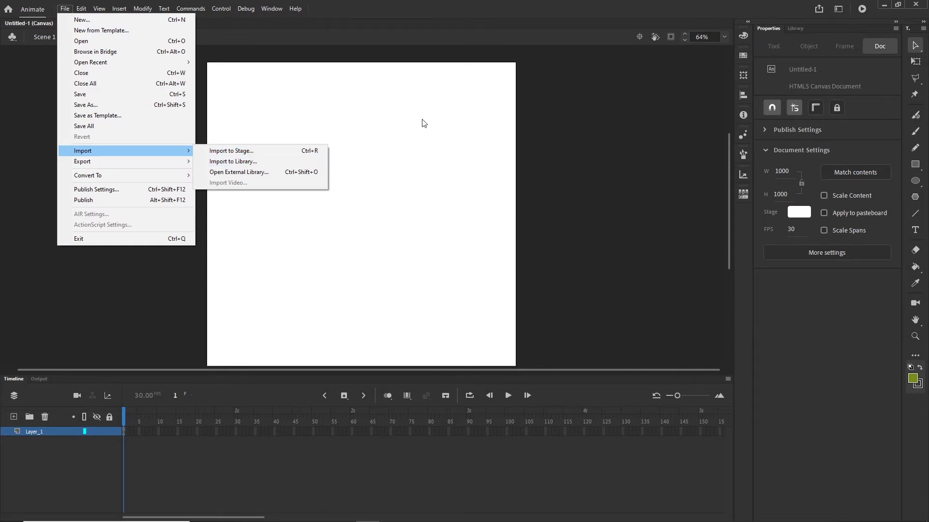
left_click(247, 166)
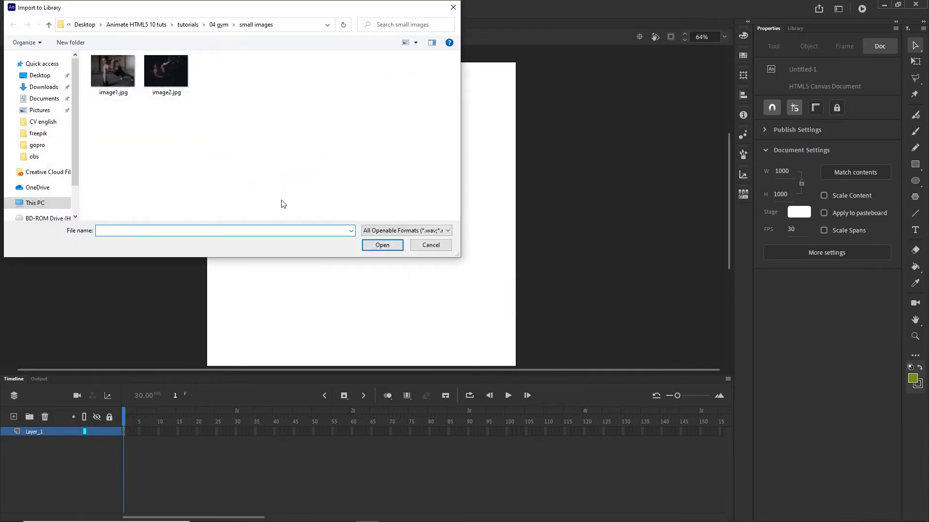
left_click(172, 82)
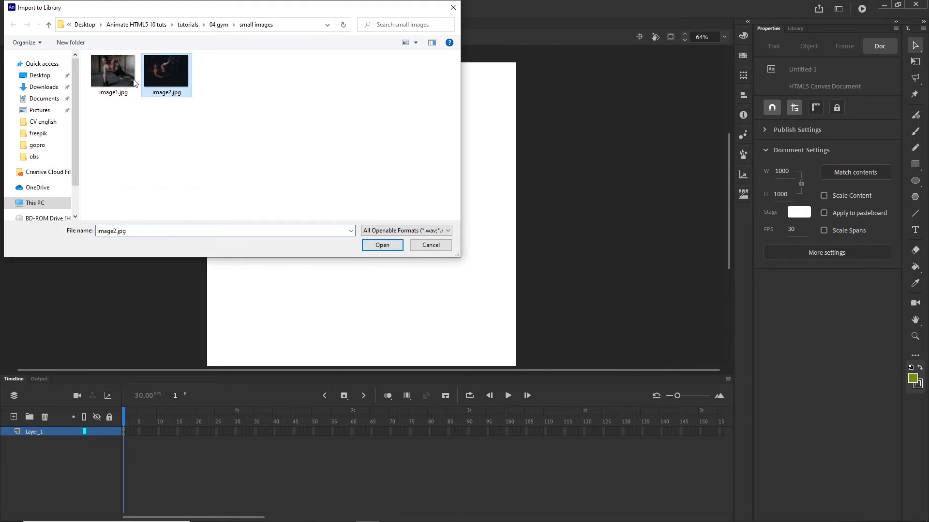
left_click(119, 85, "ctrl")
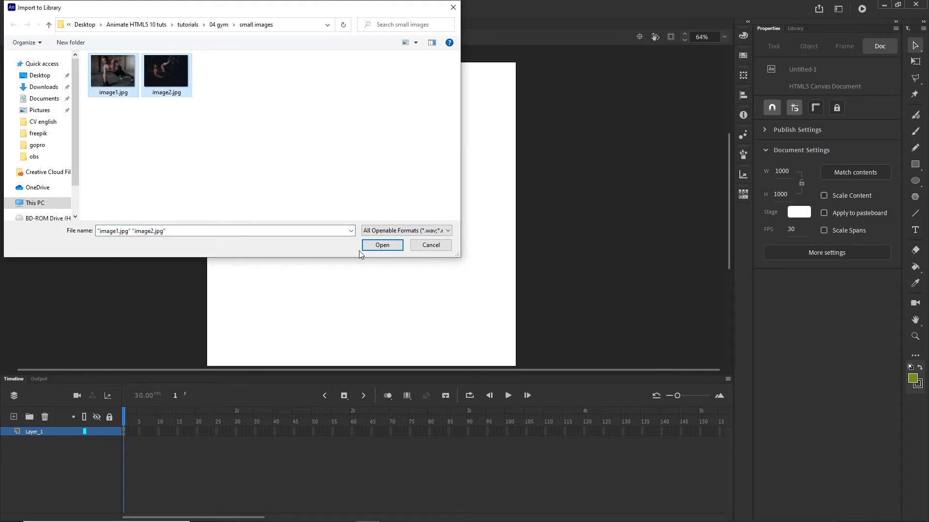
left_click(430, 245)
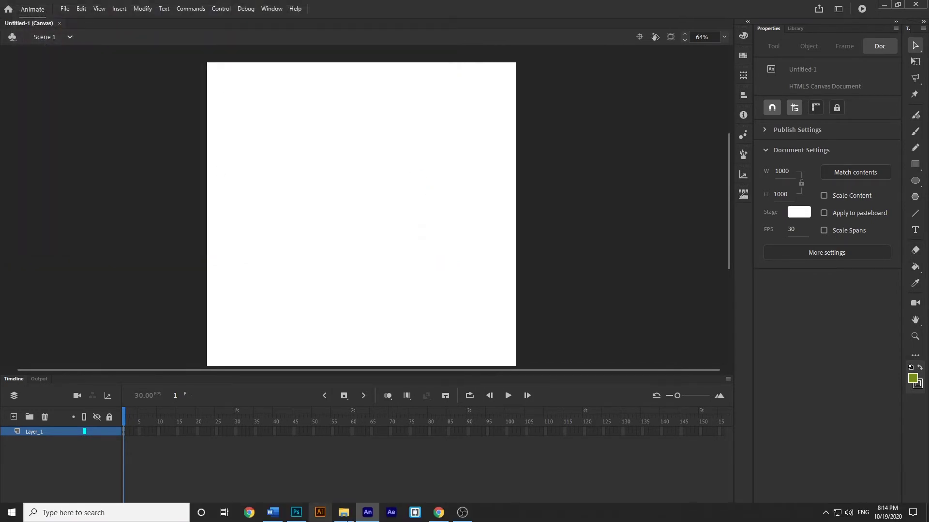
Switch to File Explorer and start importing fruit.psd from the Tutorial\psd folder into the Animate library.
left_click(345, 513)
left_click(544, 187)
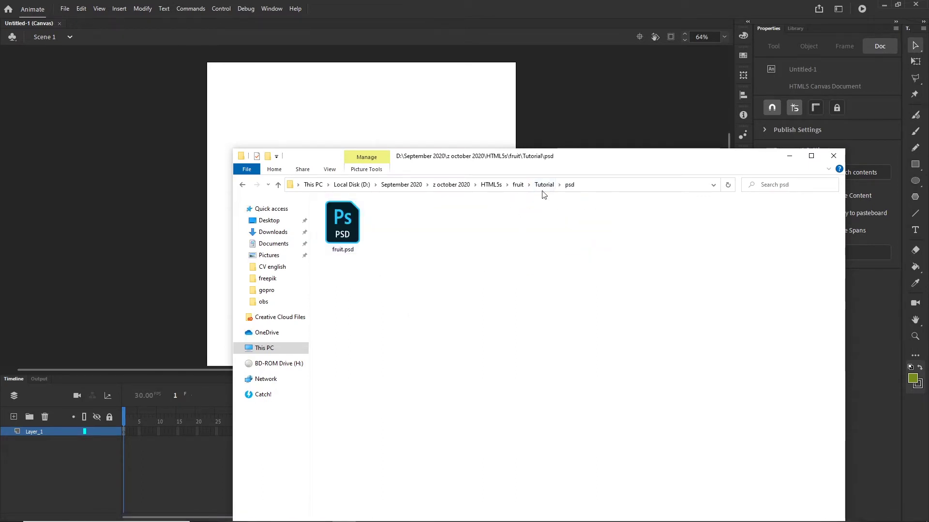
left_click_drag(626, 161, 841, 176)
left_click(616, 244)
left_click_drag(597, 247, 344, 201)
left_click(632, 137)
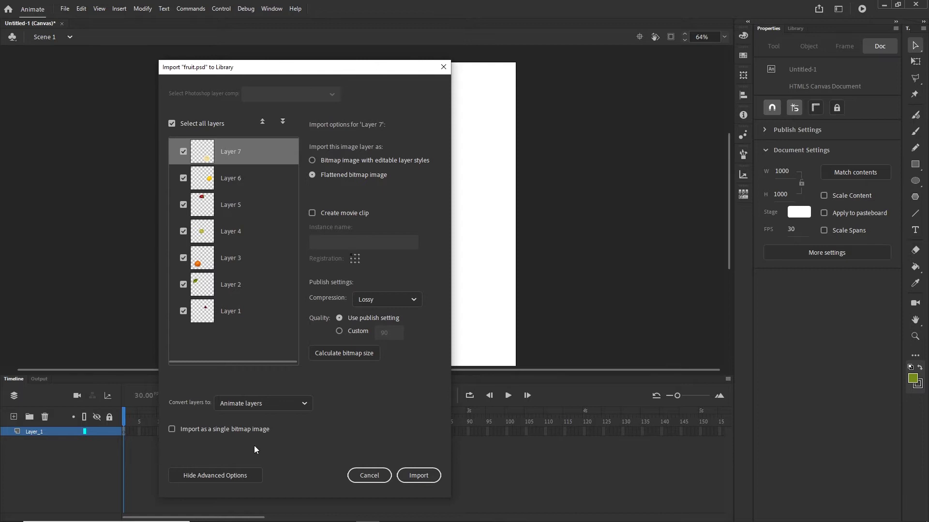
Try the single-bitmap and editable-layer-styles import options, restoring Animate layers and a flattened bitmap without a movie clip for Layer 7.
left_click(170, 429)
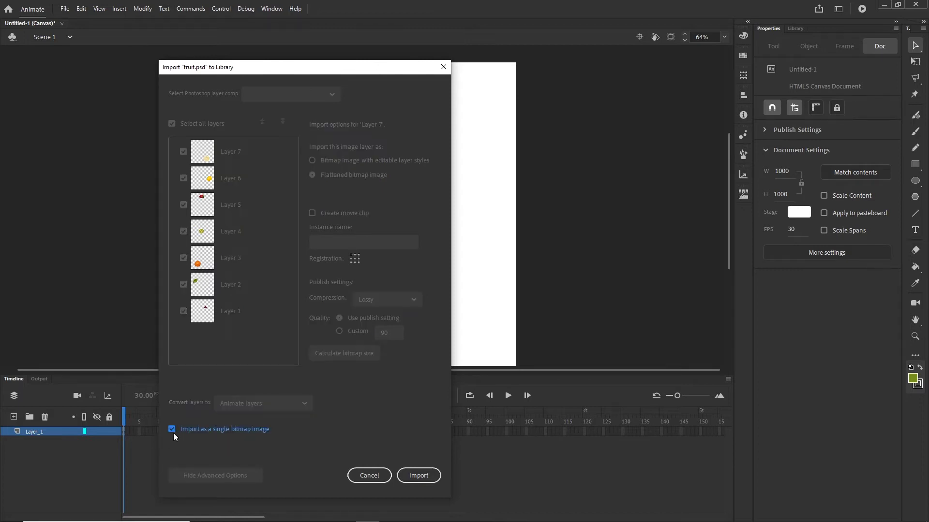
left_click(172, 431)
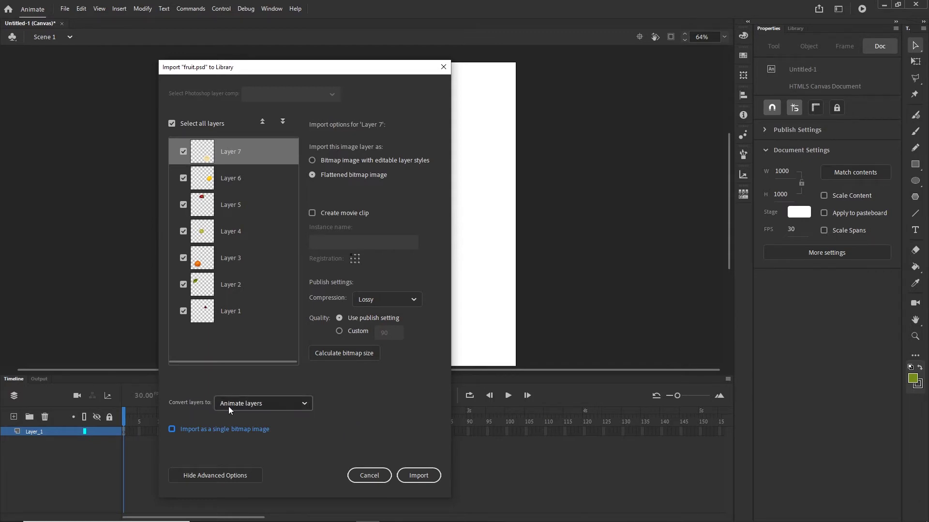
left_click(305, 405)
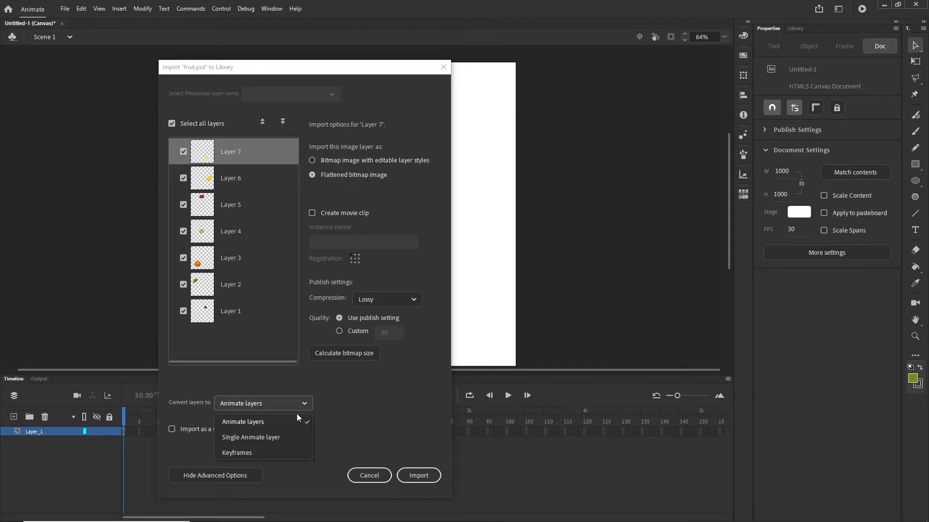
left_click(245, 423)
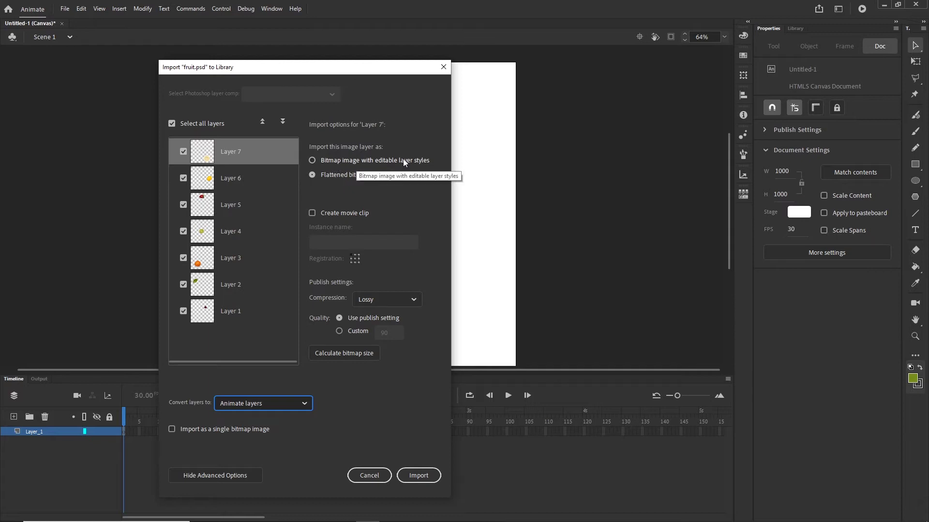
left_click(312, 160)
left_click(336, 174)
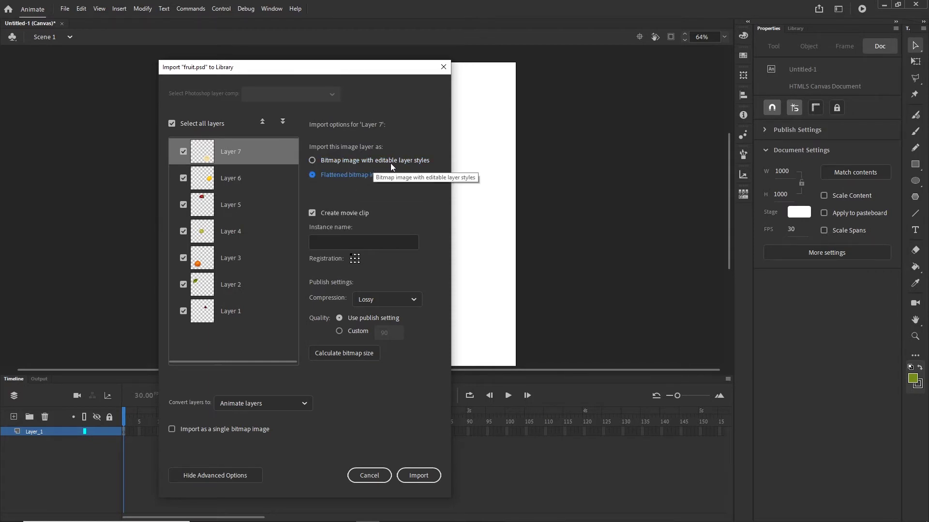
left_click(312, 213)
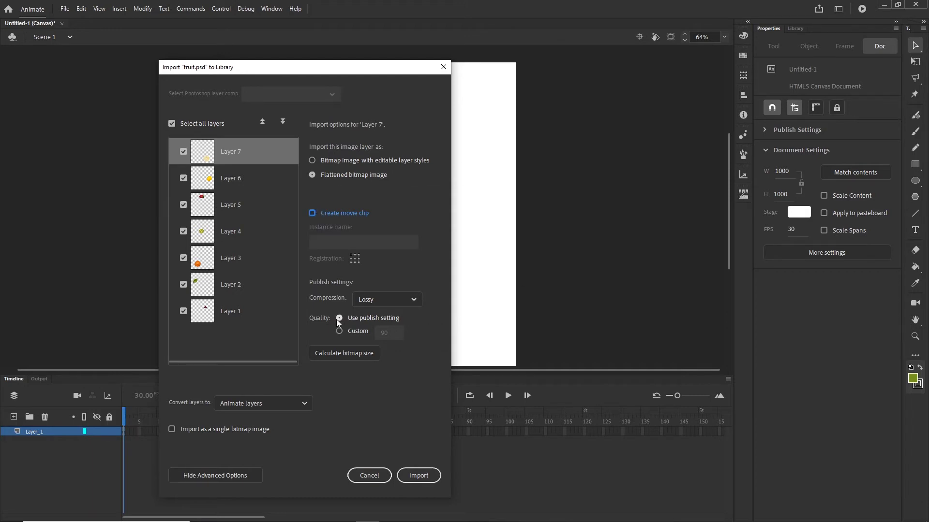
Import the fruit.psd layers with Lossy compression and deselect the imported artwork on the stage.
left_click(415, 300)
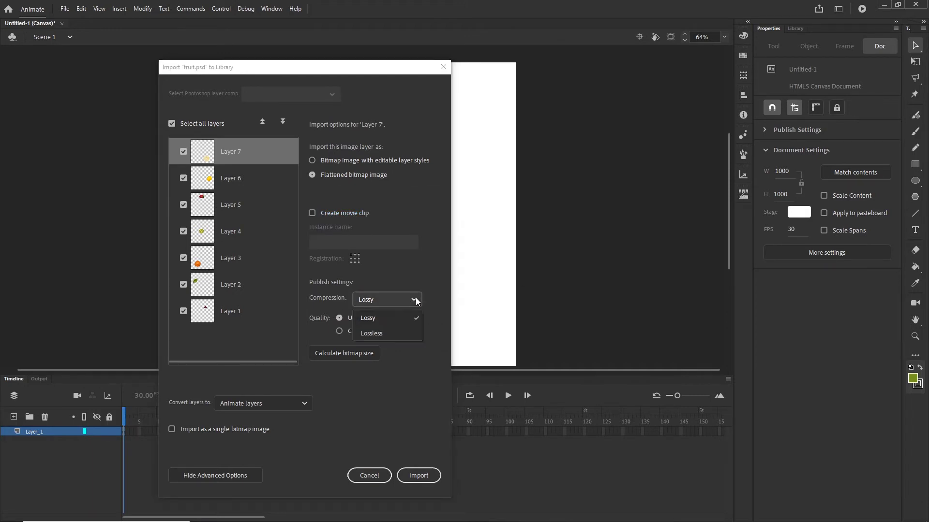
left_click(375, 335)
left_click(410, 300)
left_click(367, 315)
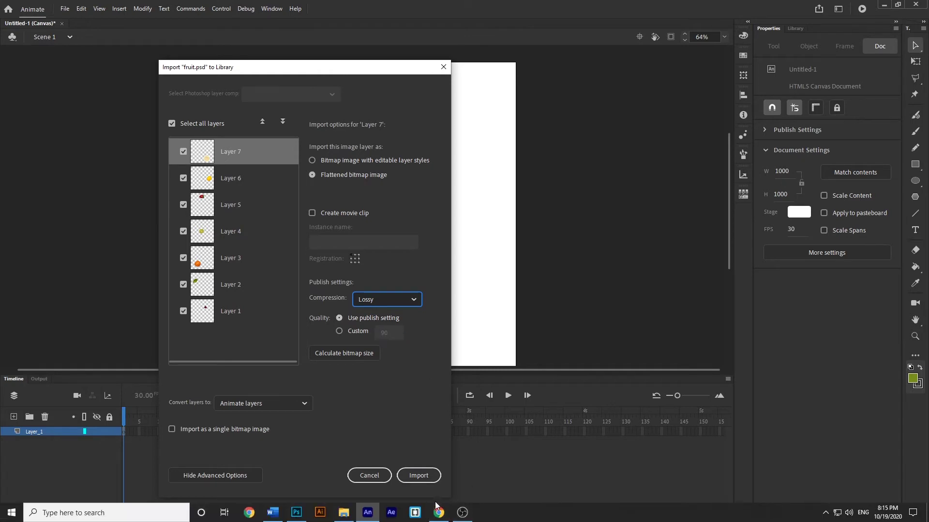
left_click(421, 475)
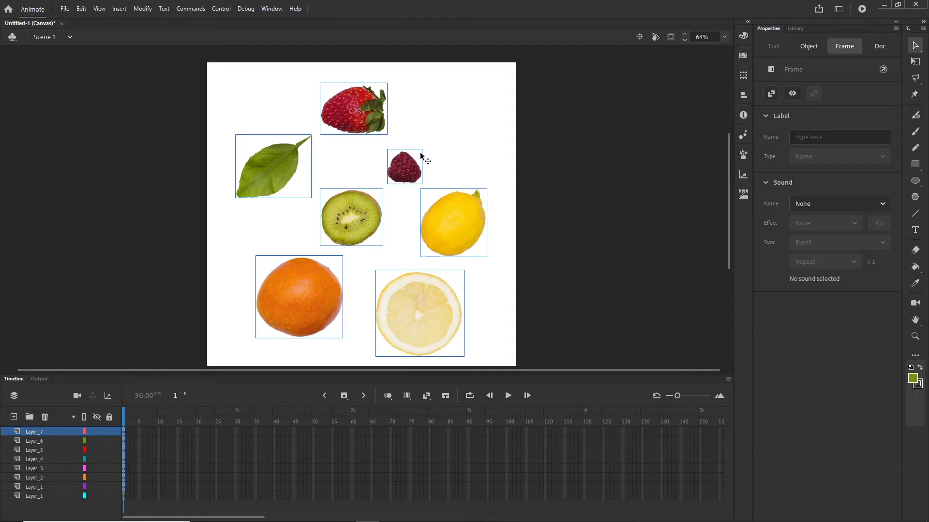
left_click(592, 273)
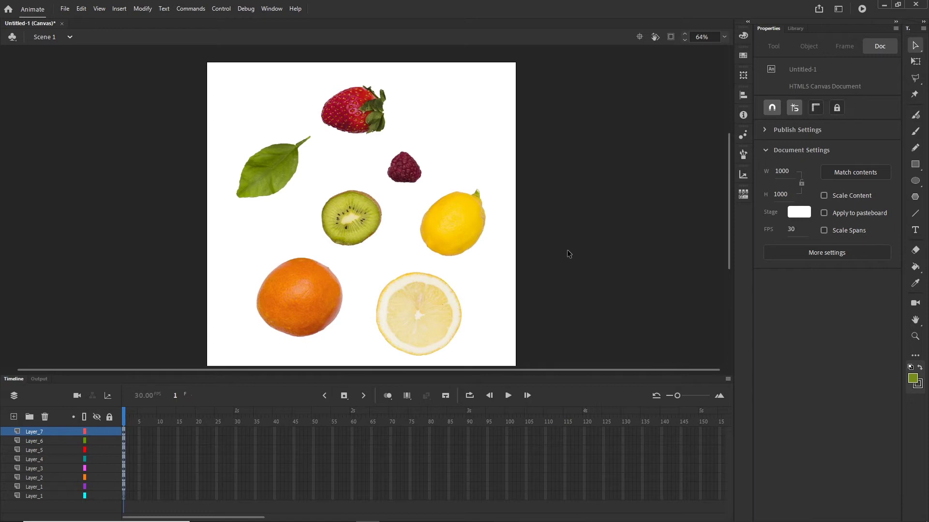
Start saving the document and create a folder named banner inside the fruit\Tutorial folder.
key("ctrl+s")
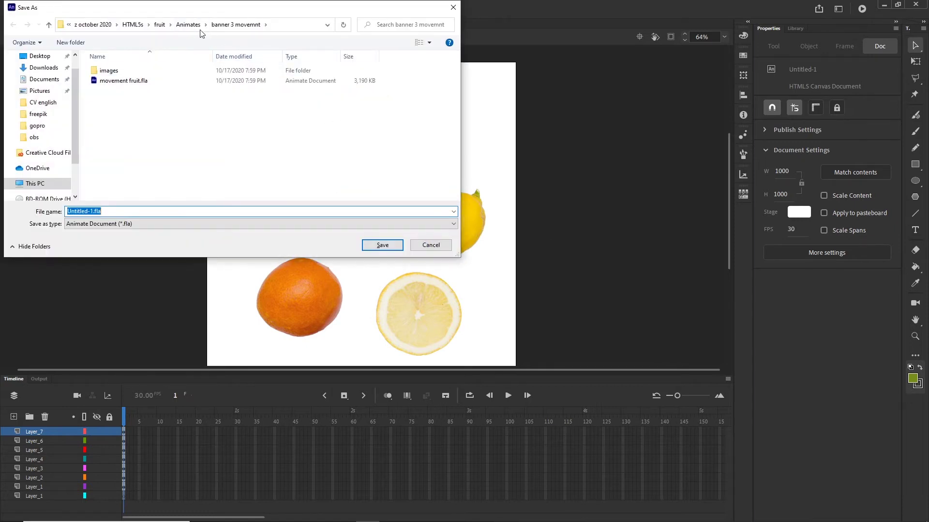
left_click(160, 26)
double_click(116, 112)
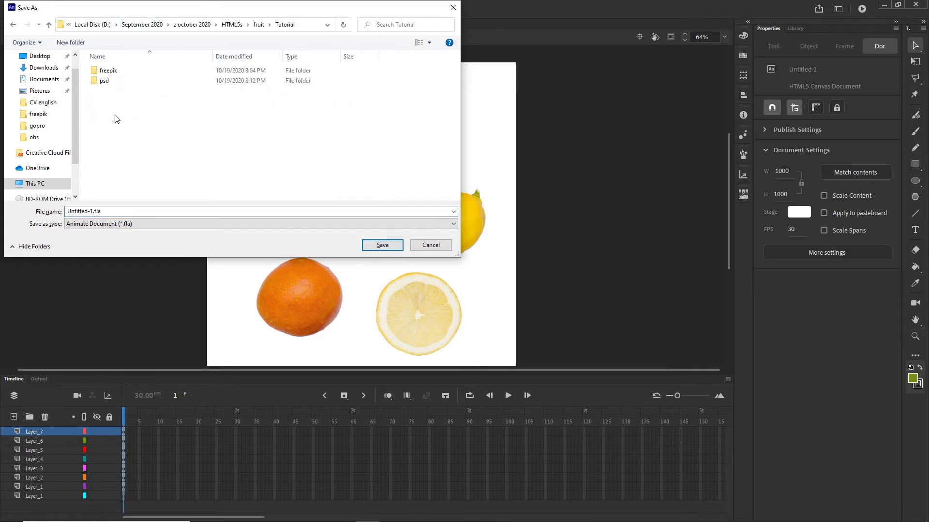
right_click(106, 109)
mouse_move(184, 232)
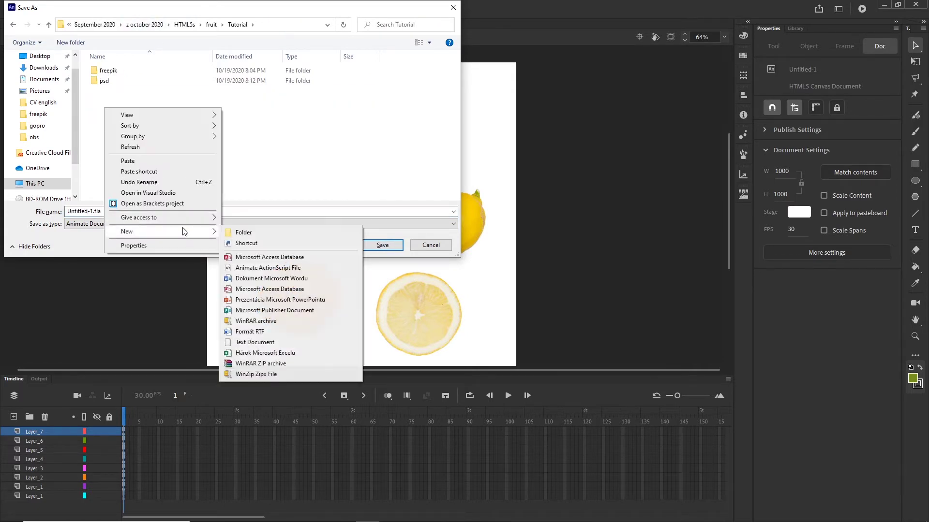
left_click(240, 232)
type("banner")
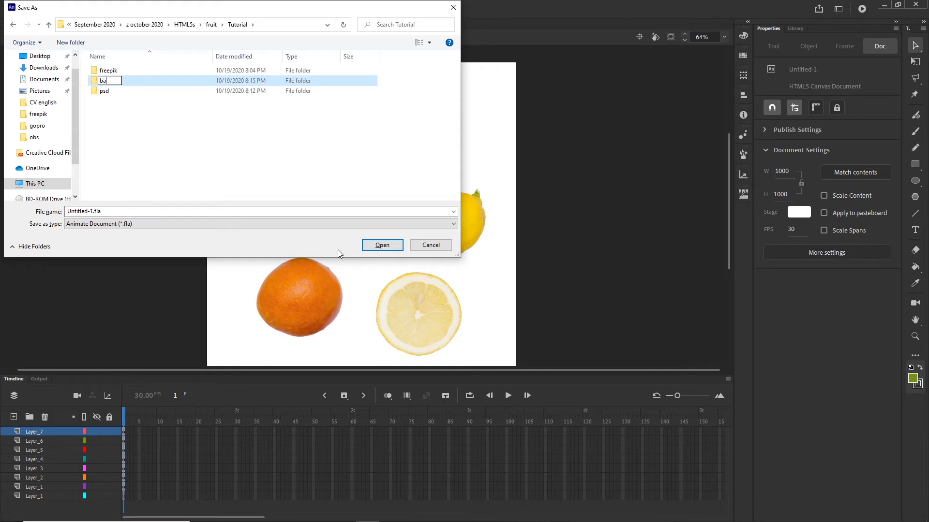
left_click(170, 136)
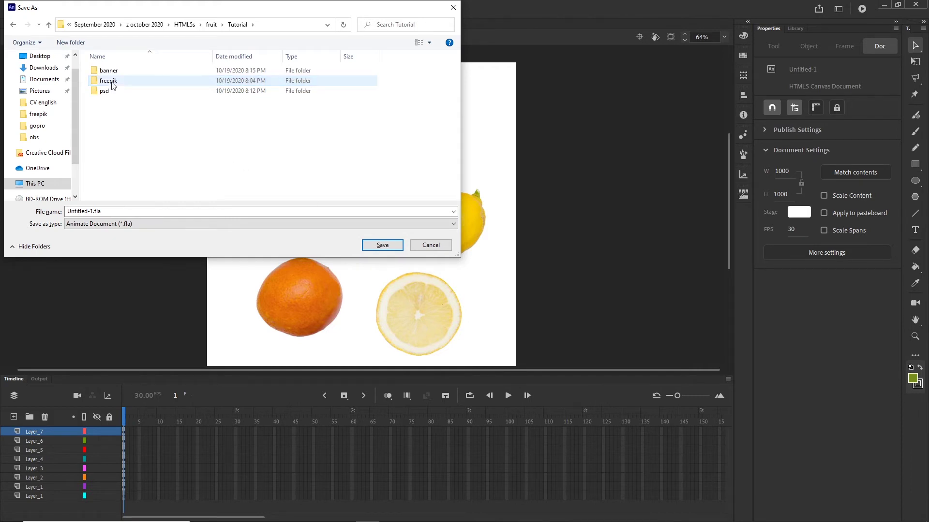
Save the Animate document as fruit inside the banner folder.
double_click(110, 72)
left_click(122, 211)
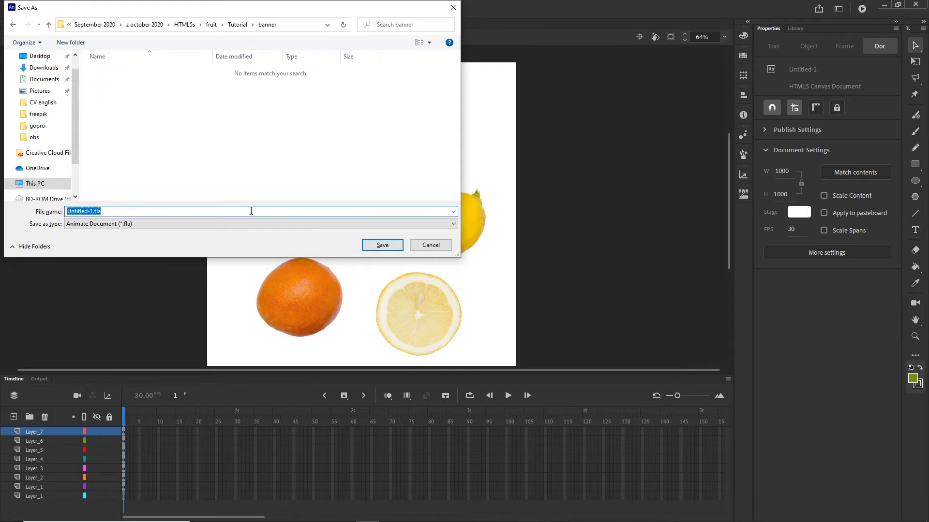
type("fruit")
left_click(382, 246)
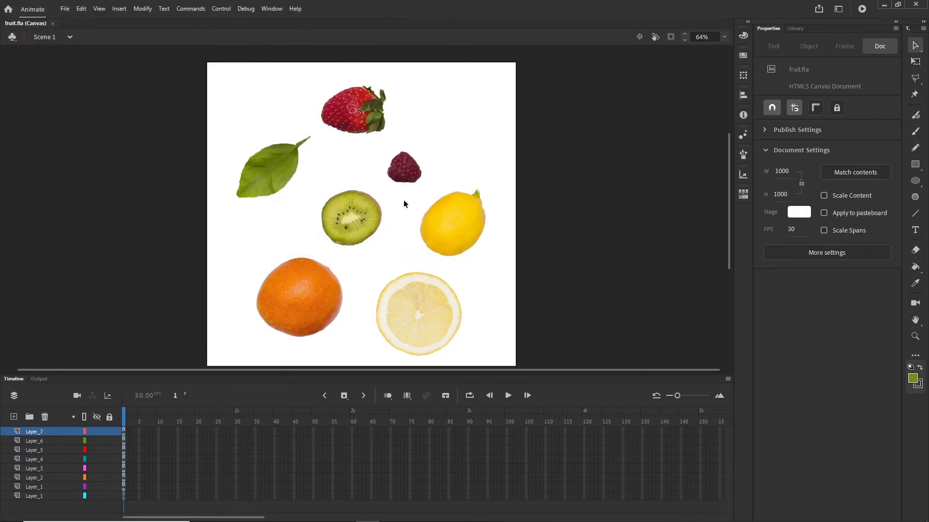
Set the stage background to the pale yellow colour FFFCA6.
scroll(425, 208, "down", 2)
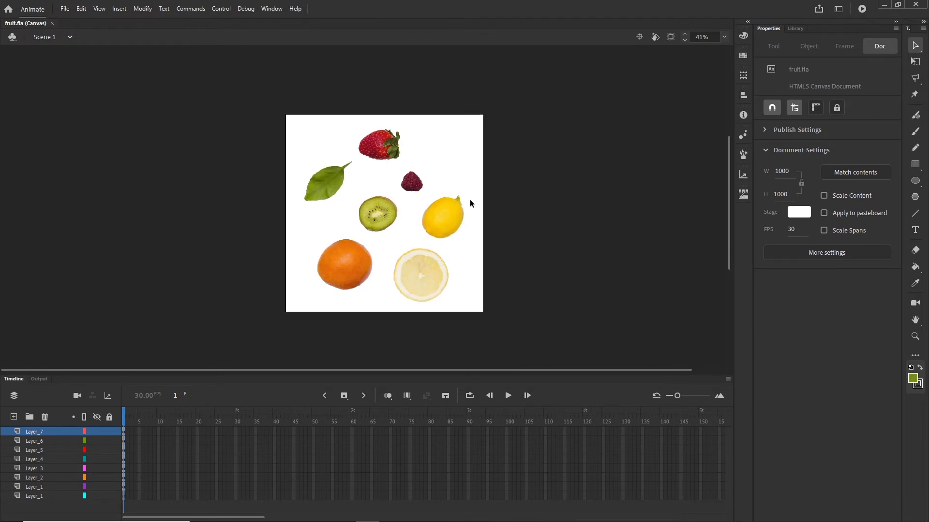
scroll(472, 204, "up", 1)
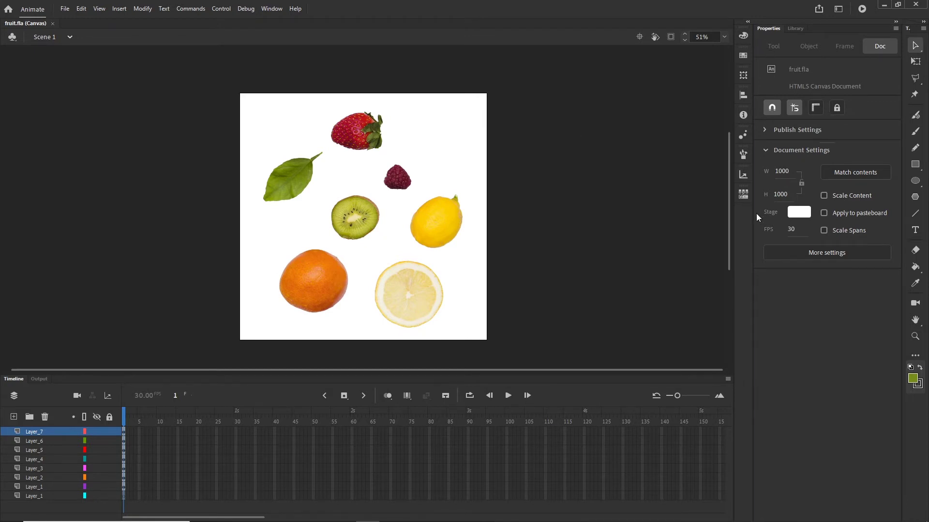
left_click(794, 216)
left_click(781, 224)
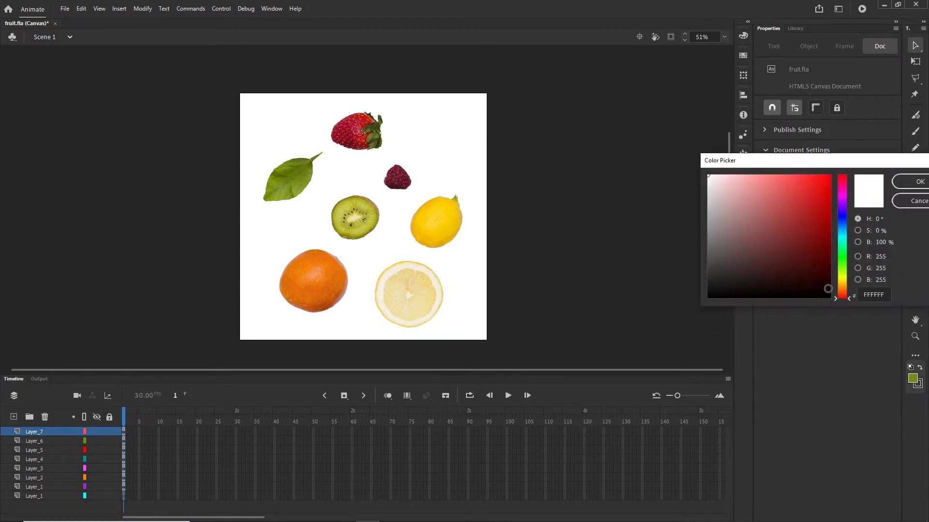
left_click(842, 279)
left_click(750, 175)
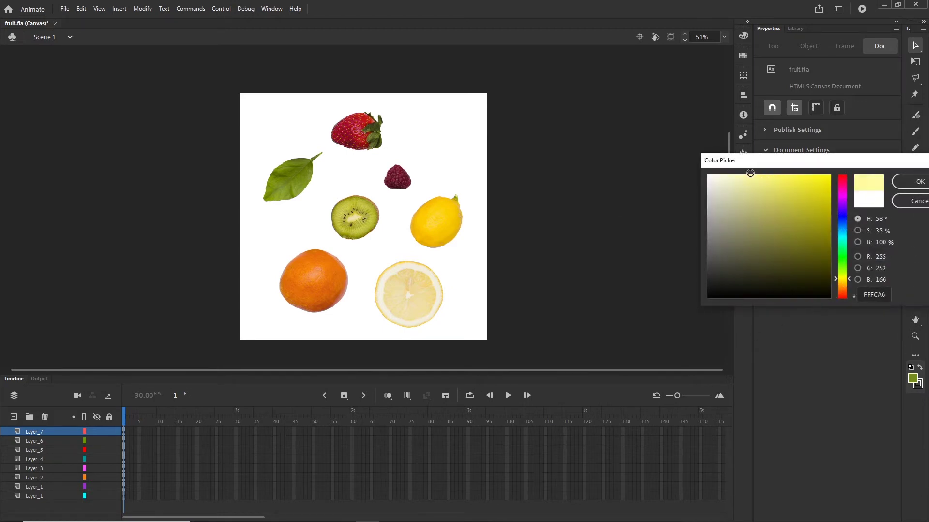
left_click(902, 182)
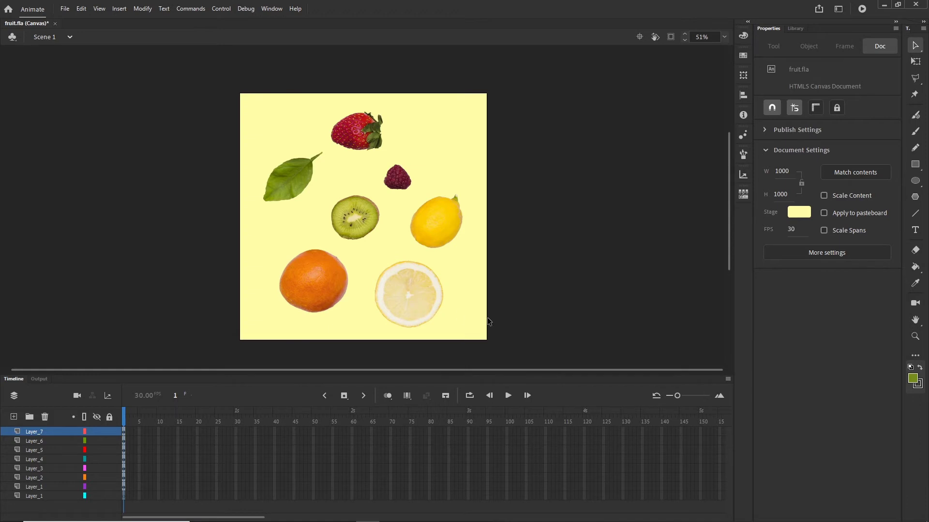
Convert the lemon slice into a Movie Clip symbol, keeping the default name.
left_click(412, 291)
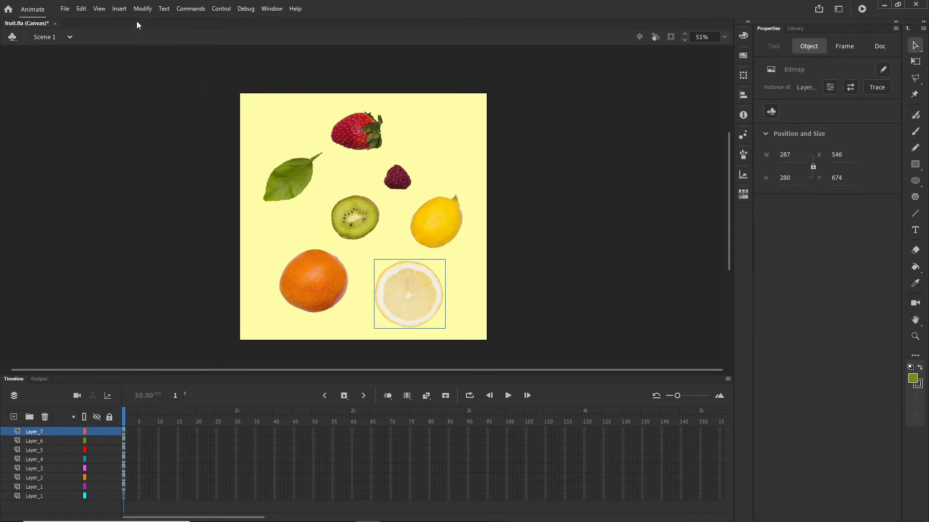
left_click(142, 8)
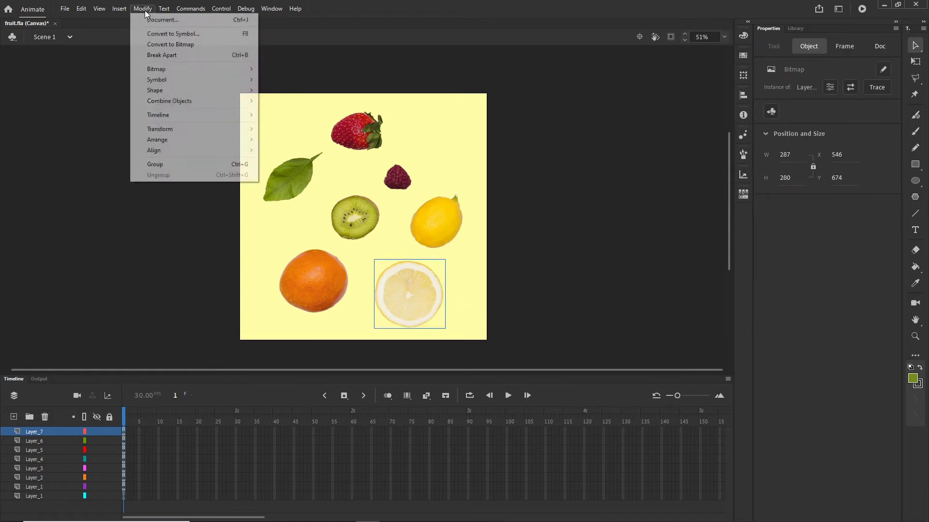
left_click(184, 34)
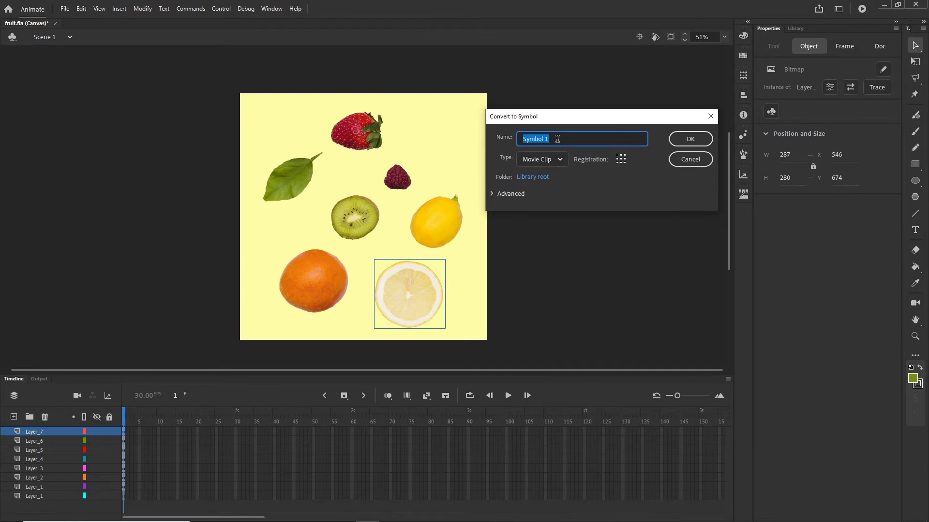
left_click(698, 141)
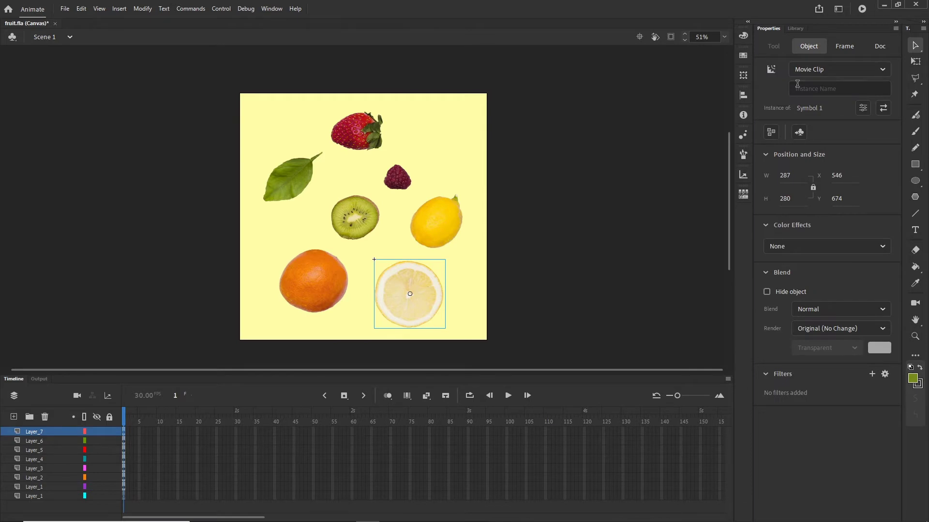
Show the document's library and preview the lemon slice symbol beside the fruit.psd asset folder.
left_click(794, 28)
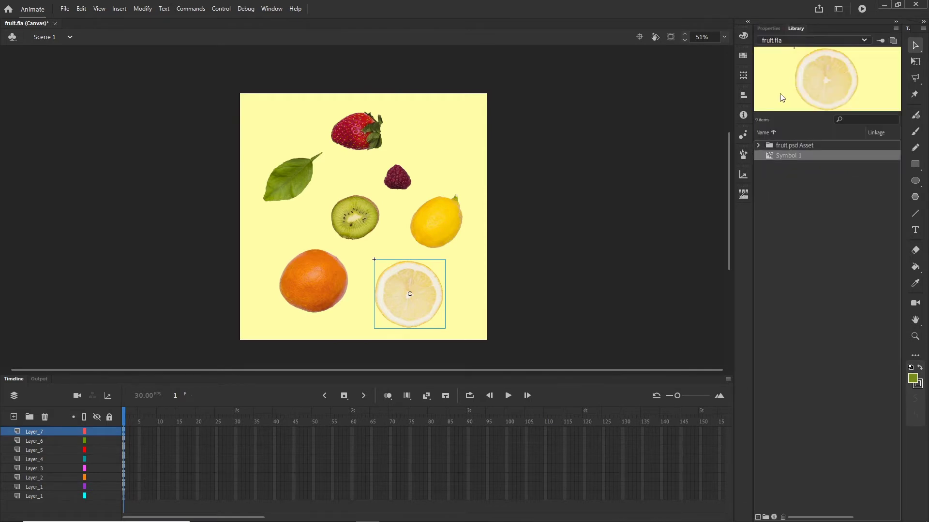
left_click(781, 146)
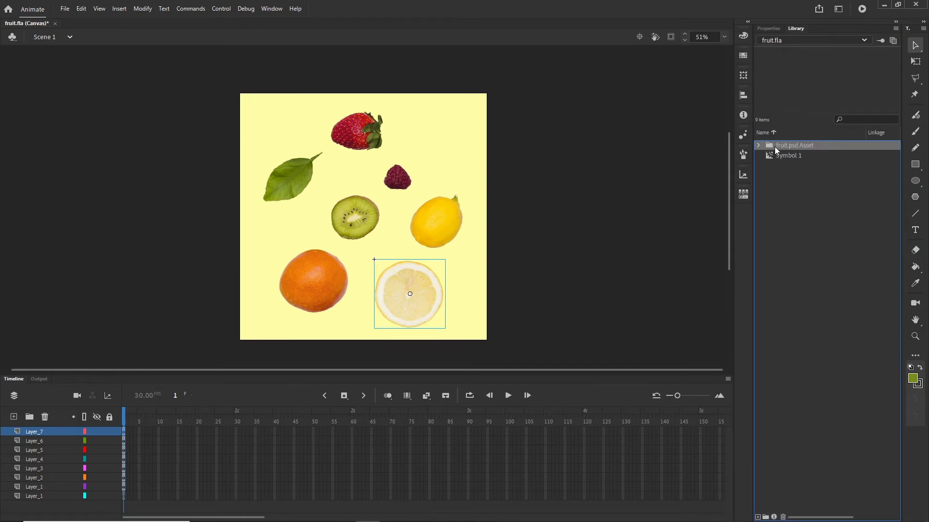
left_click(788, 156)
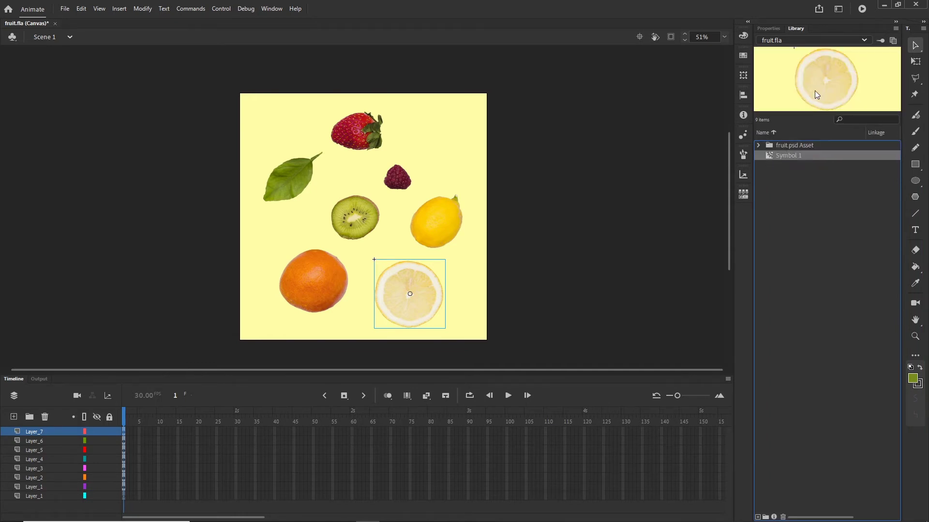
Try placing two extra instances of the lemon slice symbol on the stage and undo both.
left_click_drag(768, 155, 448, 139)
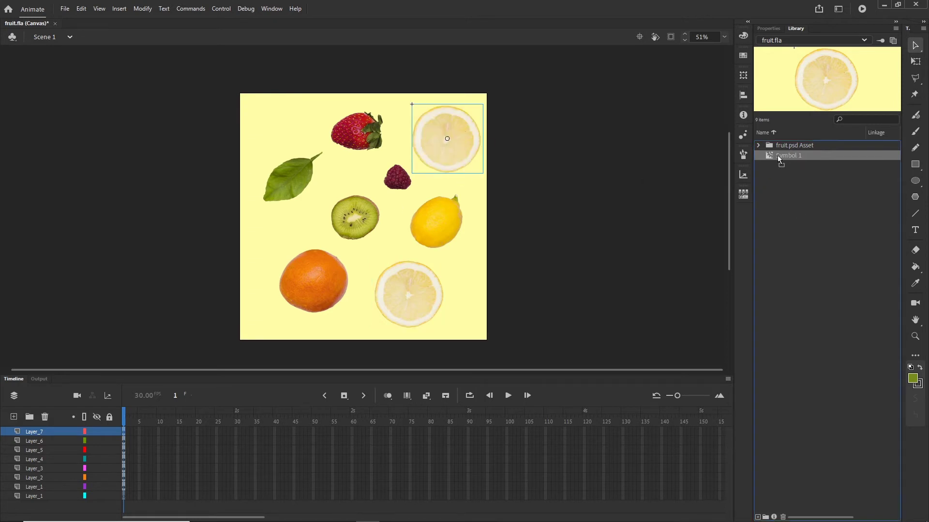
left_click_drag(777, 156, 304, 229)
key("ctrl+z")
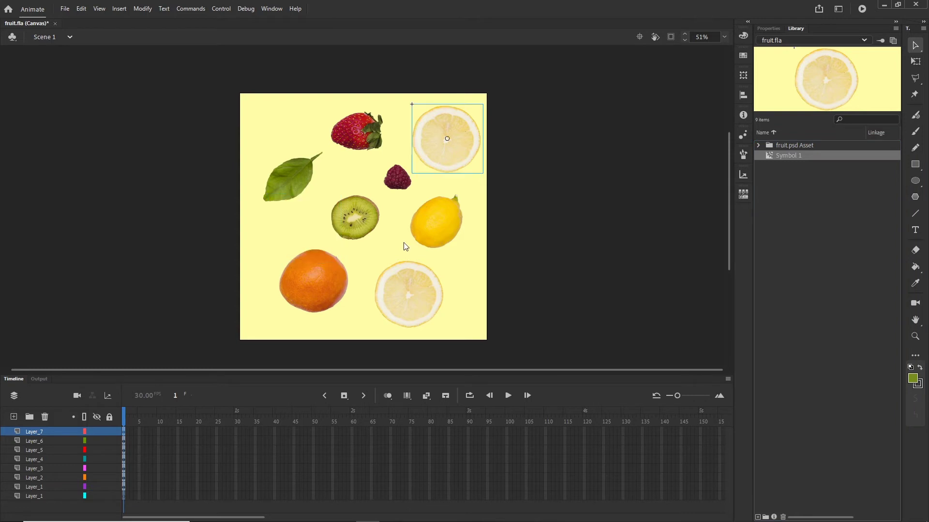
key("ctrl+z")
left_click(583, 237)
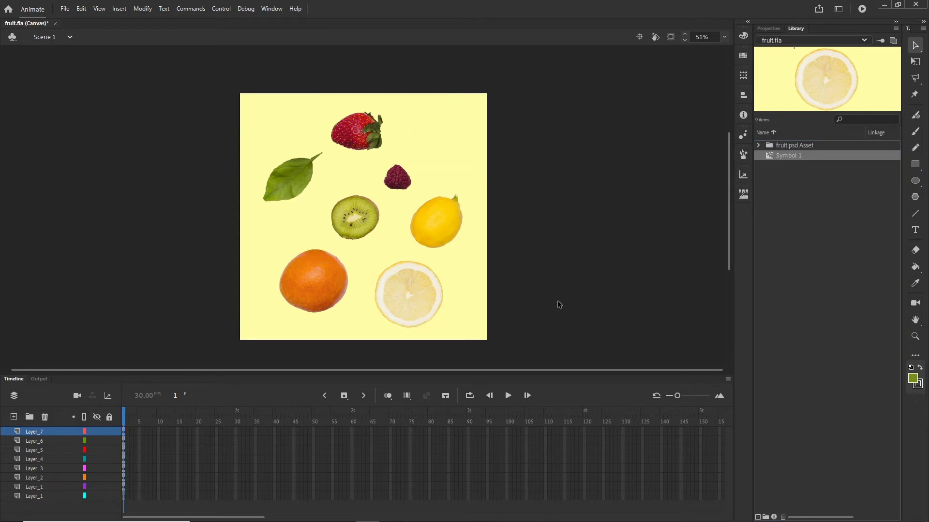
Convert the orange into a Movie Clip symbol, keeping the default name.
left_click(322, 301)
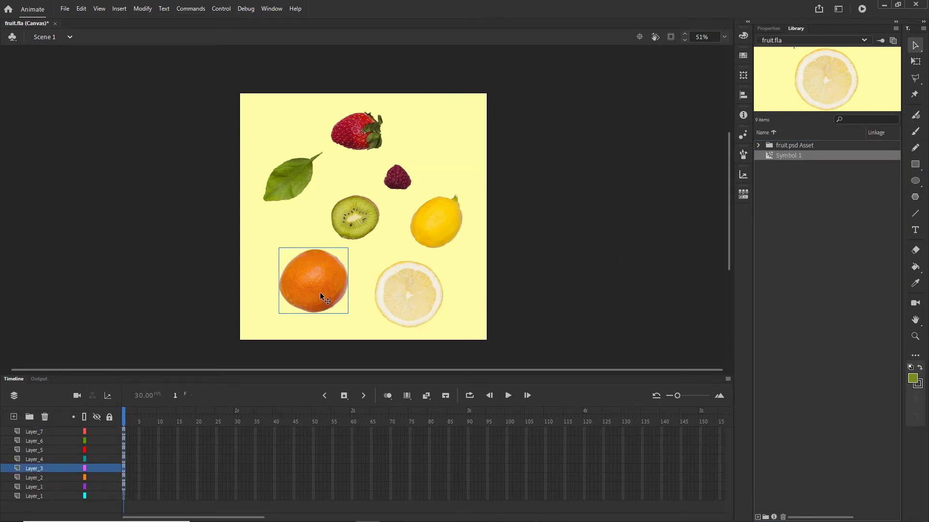
key("F8")
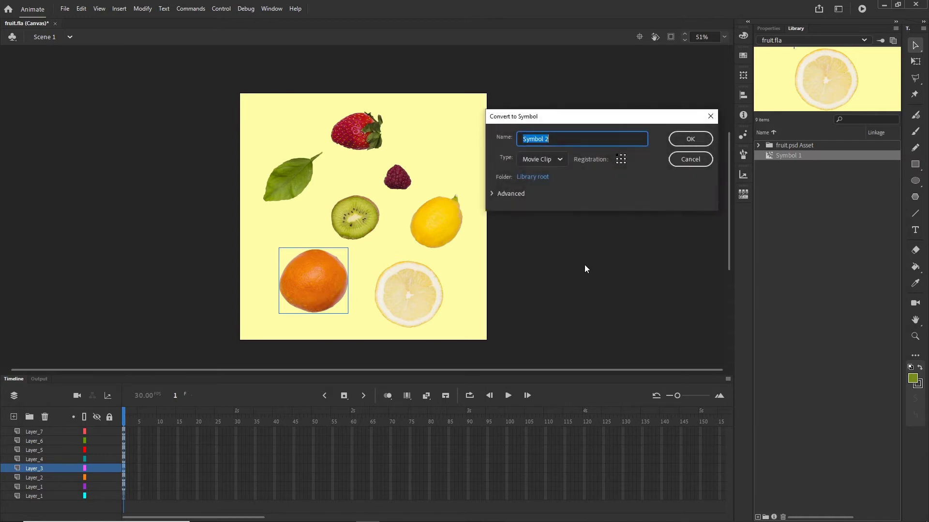
left_click(693, 137)
Convert the lemon and the kiwi into separate Movie Clip symbols, keeping the default names.
left_click(448, 223)
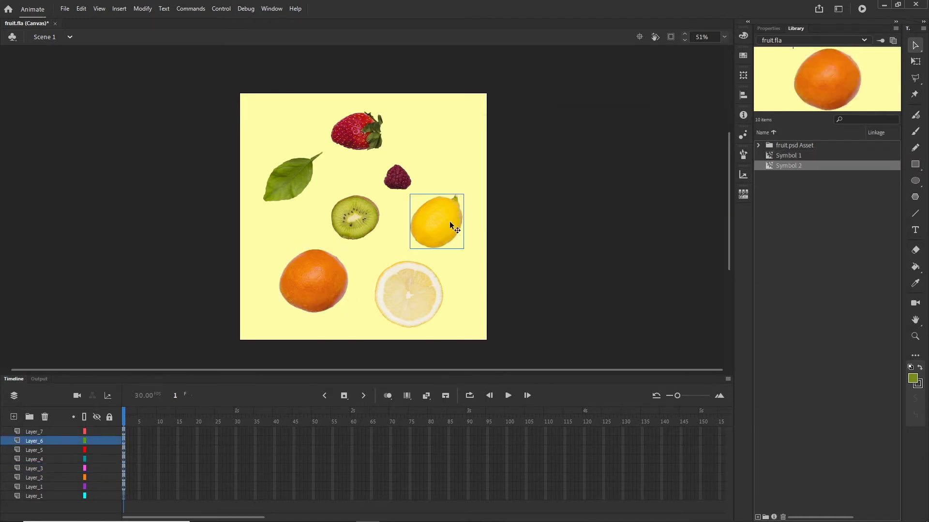
key("F8")
left_click(689, 137)
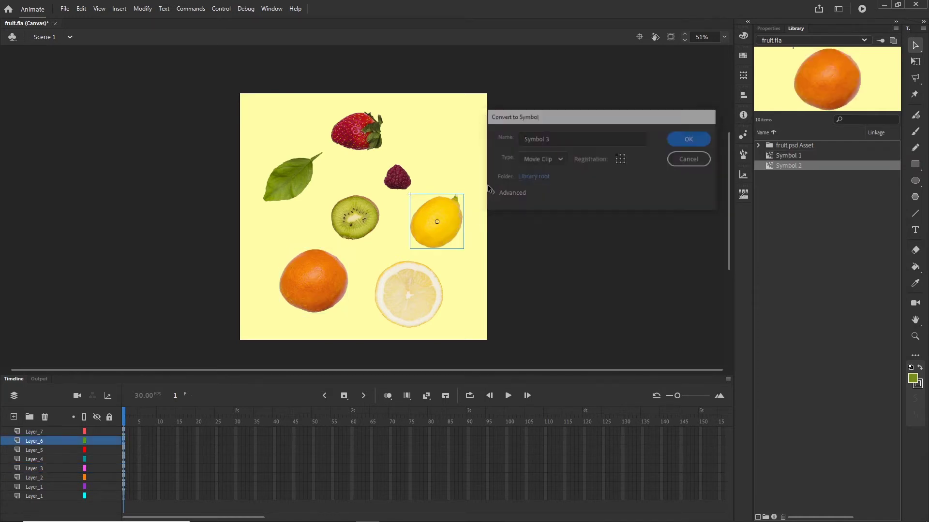
left_click(366, 224)
key("F8")
left_click(689, 139)
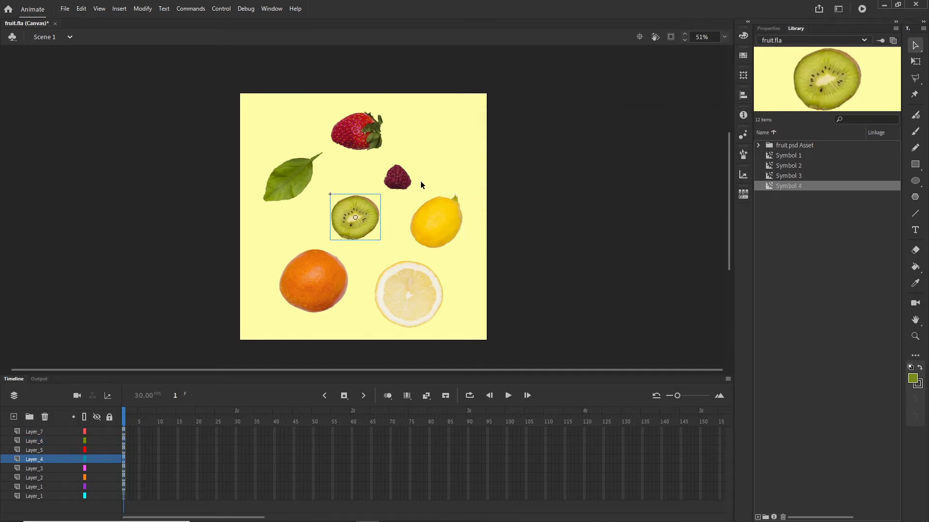
Convert the raspberry and the strawberry into separate Movie Clip symbols, keeping the default names.
left_click(400, 185)
key("F8")
left_click(690, 138)
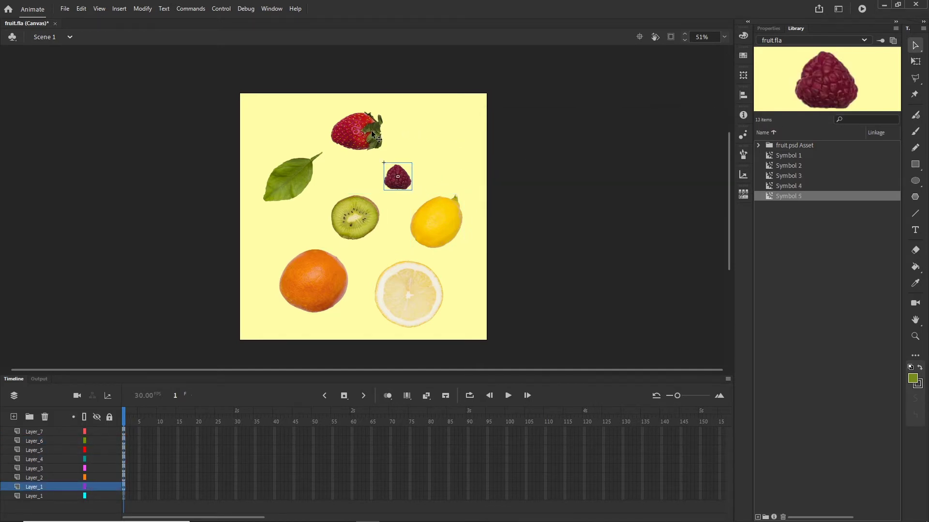
left_click(374, 137)
key("F8")
left_click(689, 138)
Convert the green leaf into a Movie Clip symbol, keeping the default name.
left_click(294, 175)
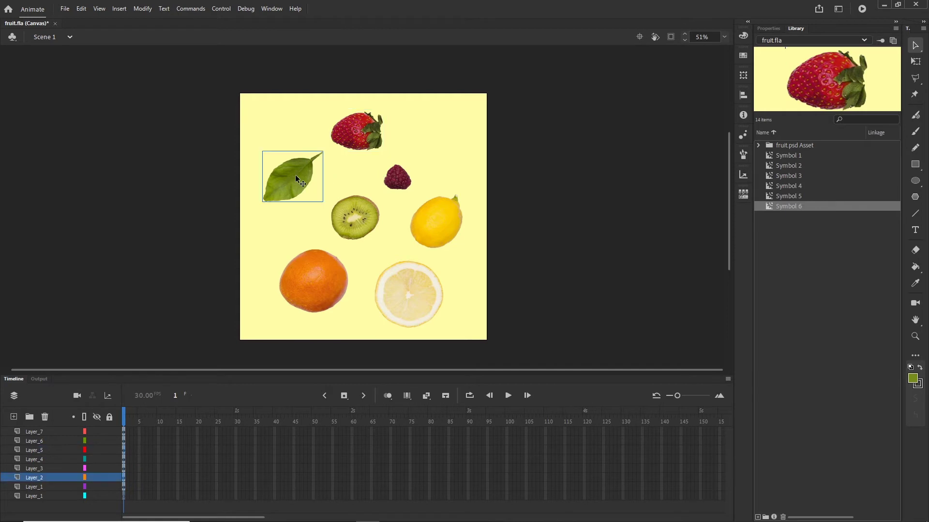
key("F8")
left_click(680, 137)
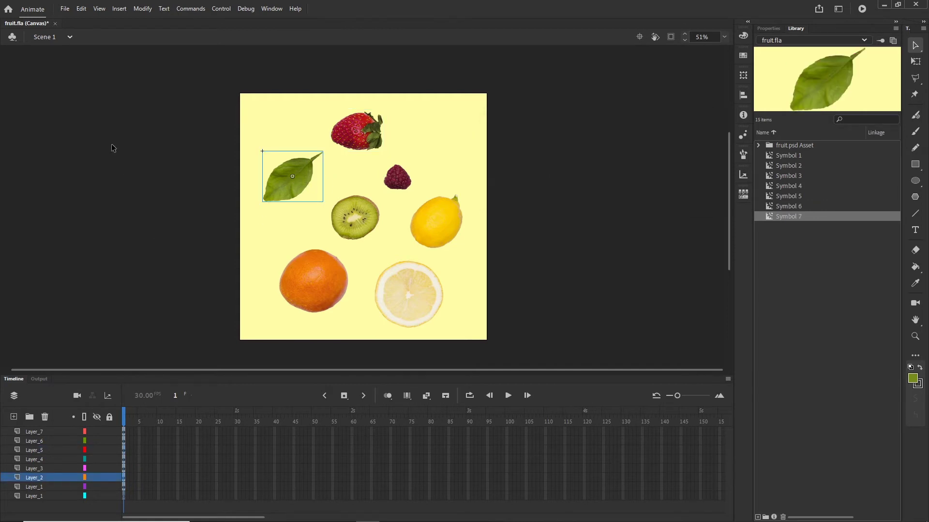
Deselect everything on the stage and delete the lowest layer, the second one named Layer_1.
left_click(142, 8)
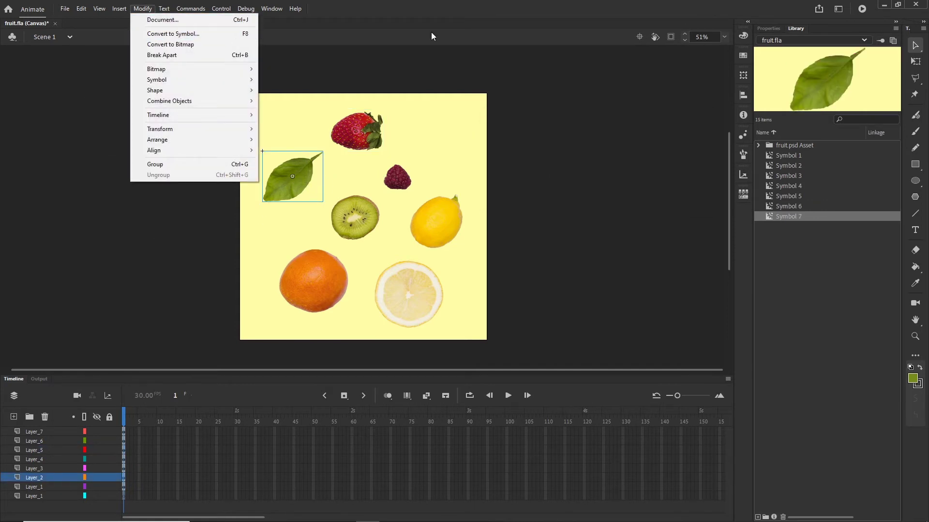
left_click(593, 148)
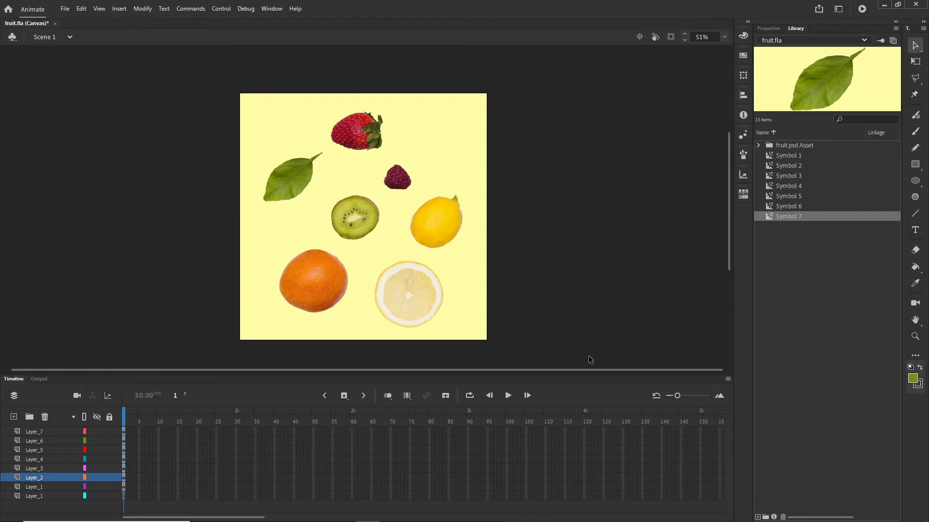
left_click(33, 498)
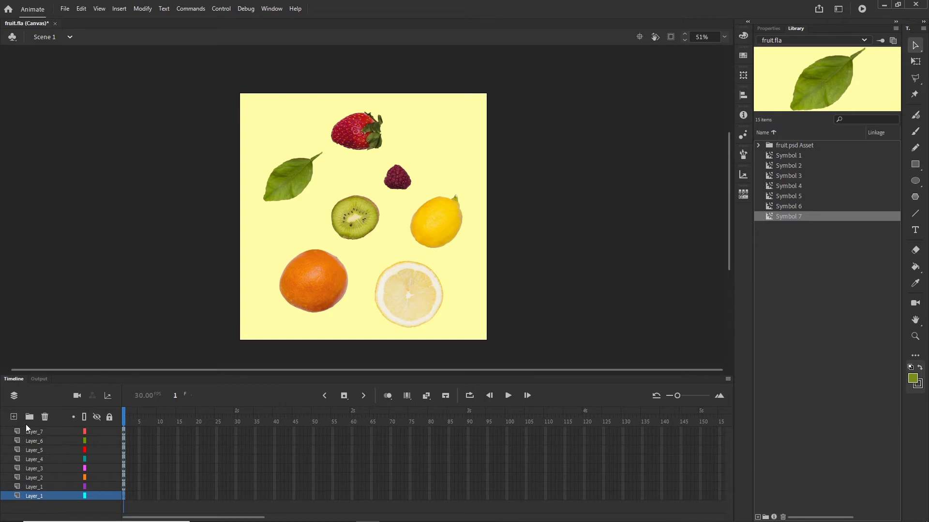
left_click(45, 417)
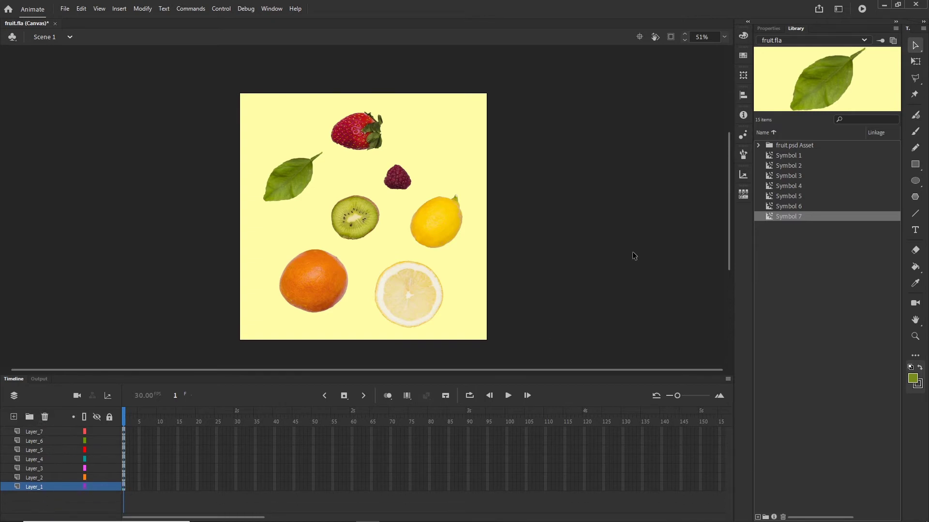
Arrange strawberry, raspberry, lemon, kiwi, orange and leaf in a clockwise ring around the lemon slice, starting with the strawberry at the upper left.
left_click_drag(314, 277, 292, 289)
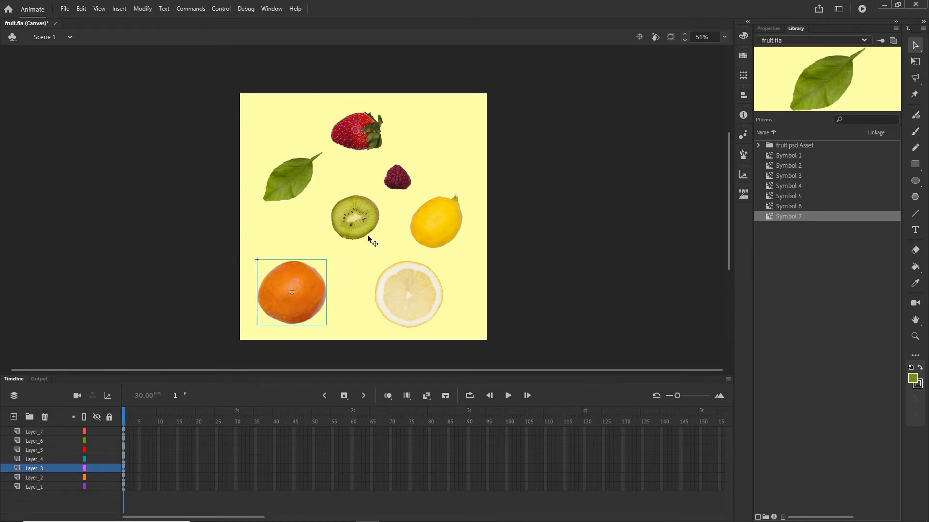
left_click_drag(358, 216, 357, 270)
left_click_drag(411, 296, 356, 218)
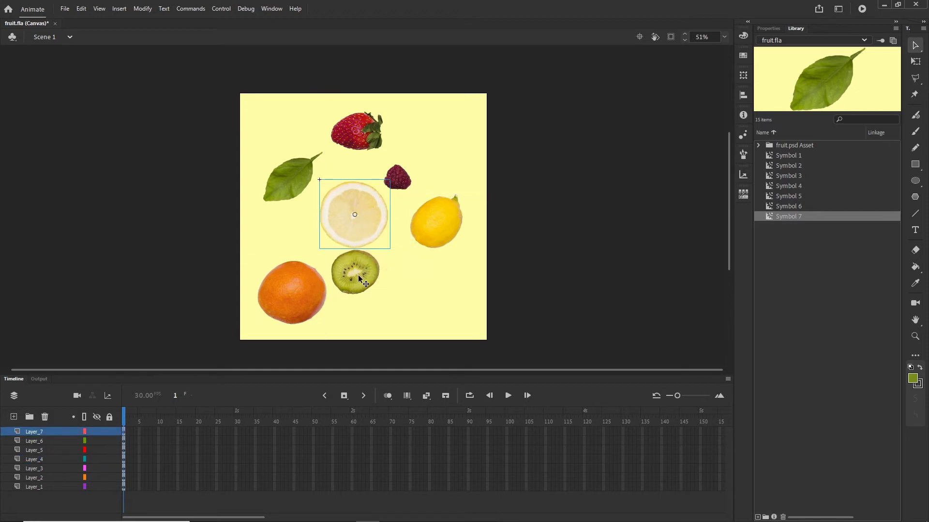
left_click_drag(357, 276, 408, 303)
left_click_drag(298, 191, 293, 221)
left_click_drag(356, 130, 324, 131)
left_click_drag(387, 170, 386, 137)
left_click_drag(433, 216, 438, 206)
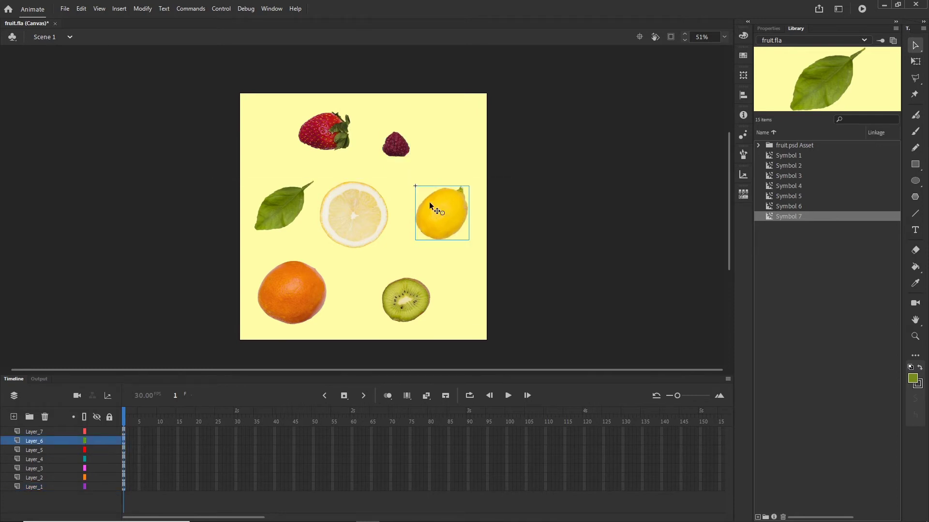
Check which fruit each layer holds, going from Layer_1 up to Layer_7.
left_click(39, 487)
left_click(33, 478)
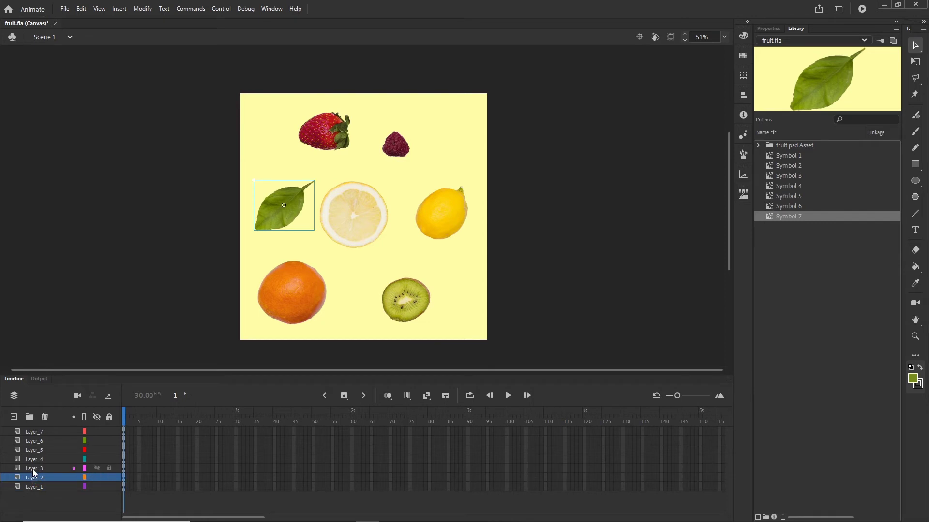
left_click(36, 469)
left_click(37, 459)
left_click(39, 450)
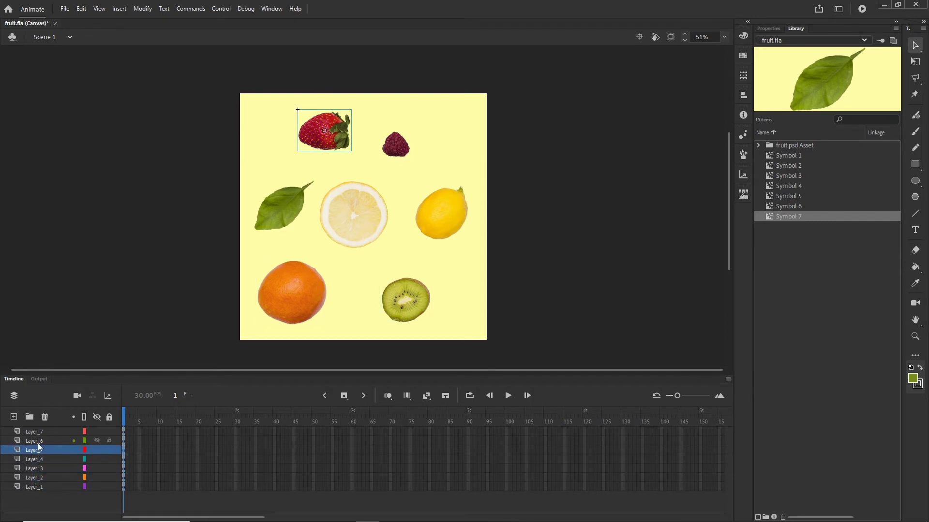
left_click(36, 440)
left_click(36, 432)
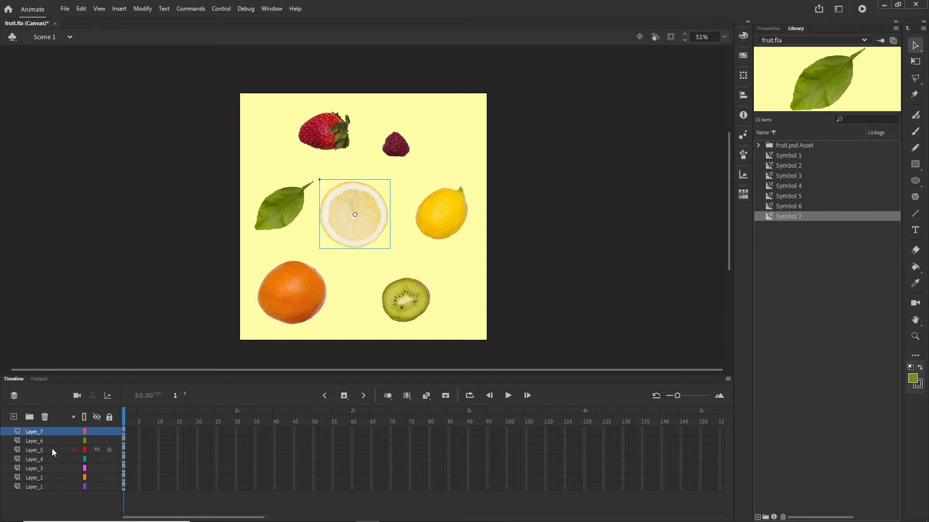
Reorder the layers so the orange's Layer_3 is lowest, with the kiwi's Layer_4 and the lemon's Layer_6 stacked directly above it.
left_click(285, 290)
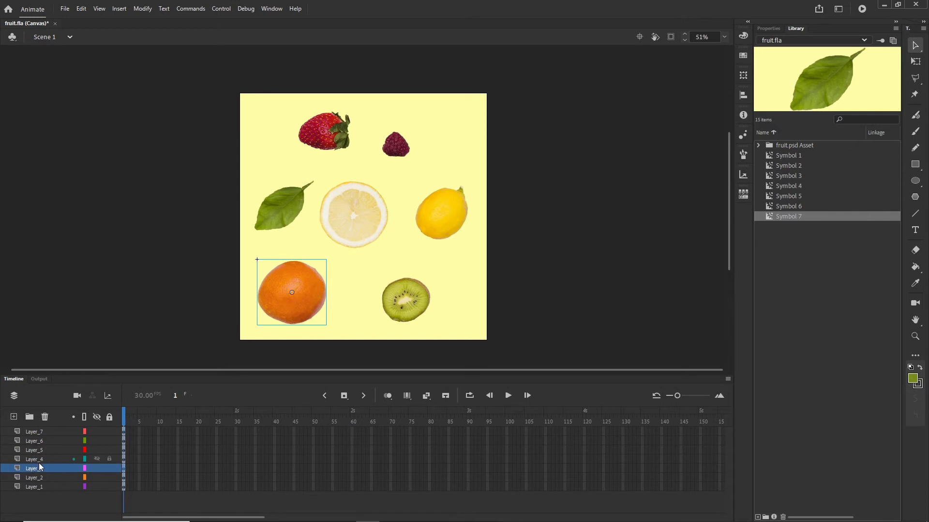
left_click_drag(37, 469, 38, 491)
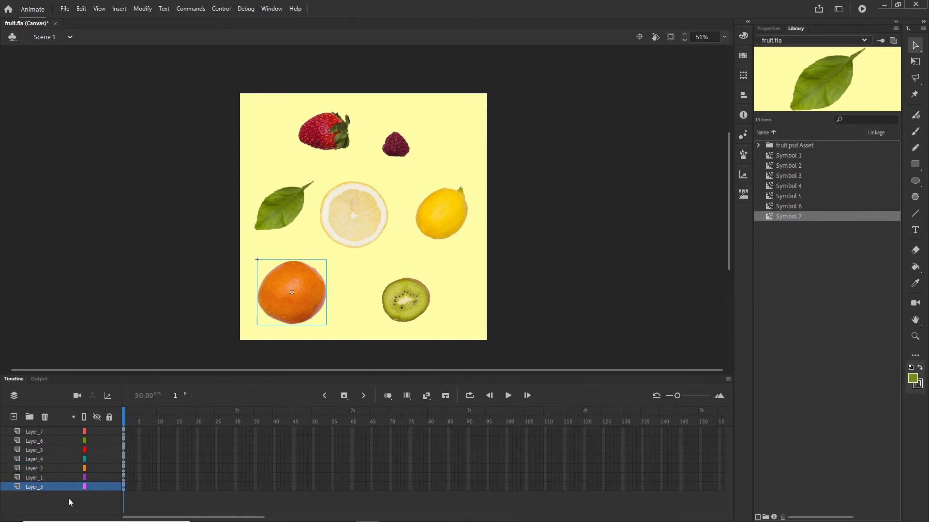
left_click(404, 308)
left_click_drag(44, 458, 40, 483)
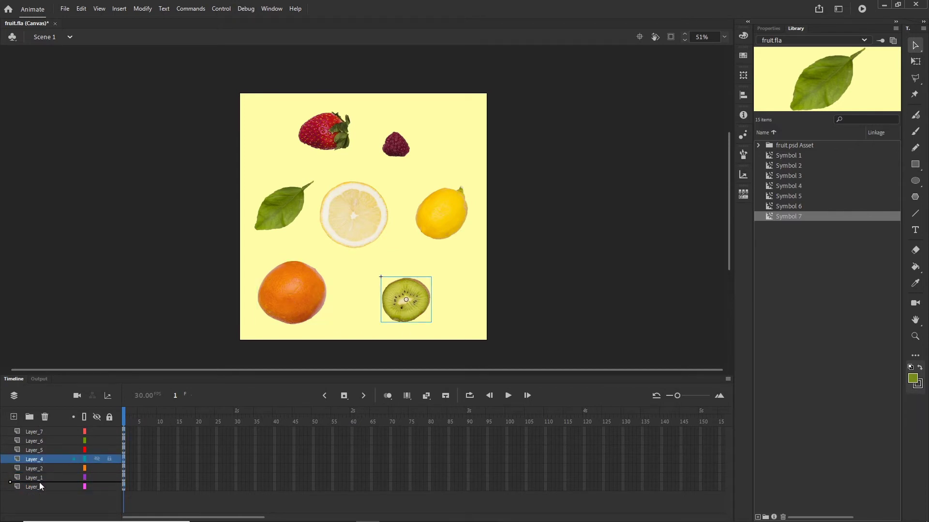
left_click(440, 241)
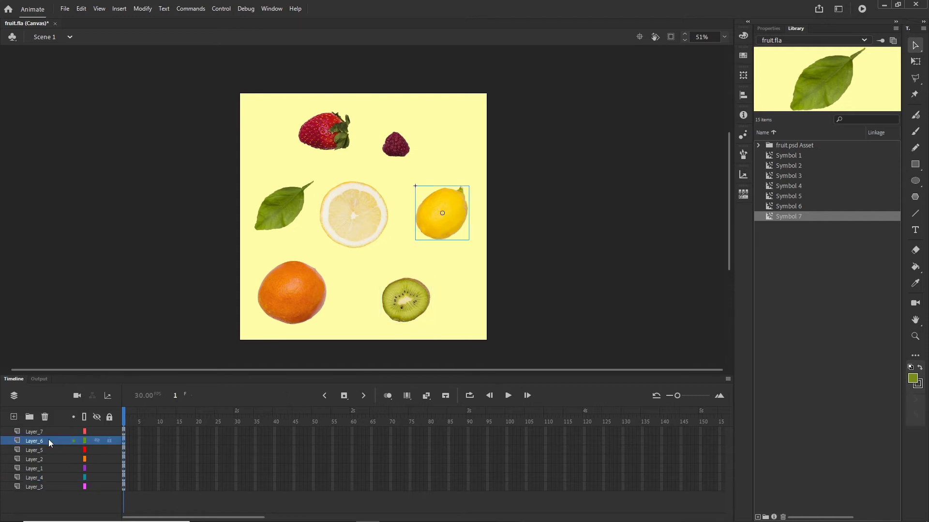
left_click_drag(41, 444, 46, 472)
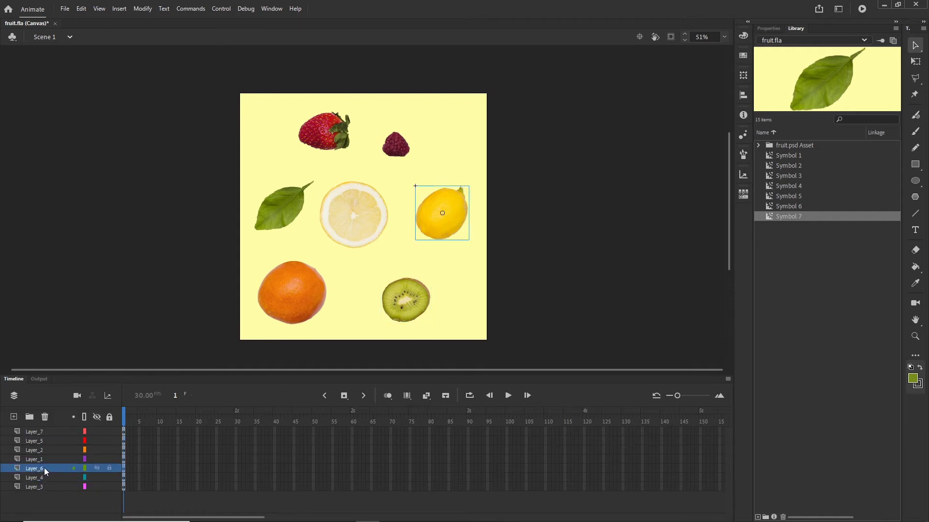
Move the strawberry's Layer_5 below the leaf's Layer_2, directly above the raspberry's Layer_1.
left_click(398, 153)
left_click(324, 133)
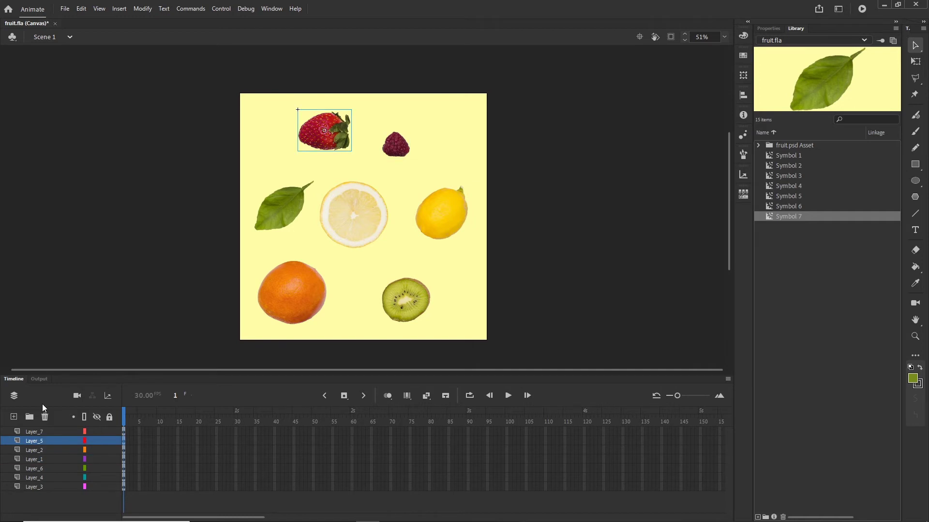
left_click_drag(35, 442, 42, 455)
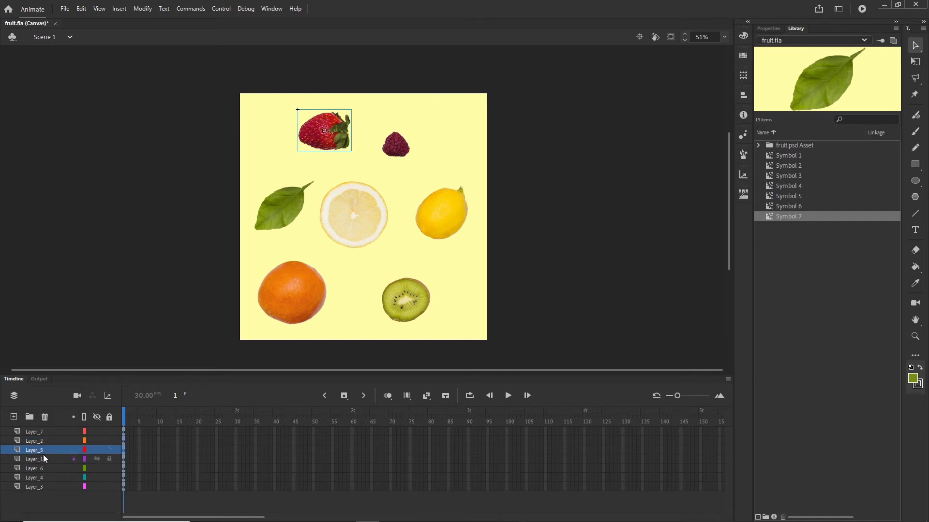
Check the layers of the leaf, orange and lemon slice, and shift the lemon slice slightly down and right into the middle of the ring.
left_click(287, 200)
left_click(266, 305)
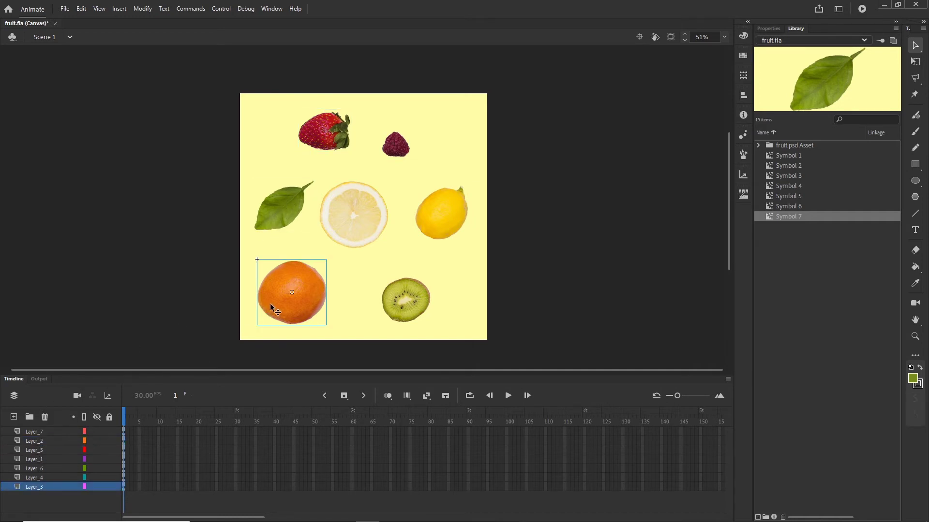
left_click(45, 434)
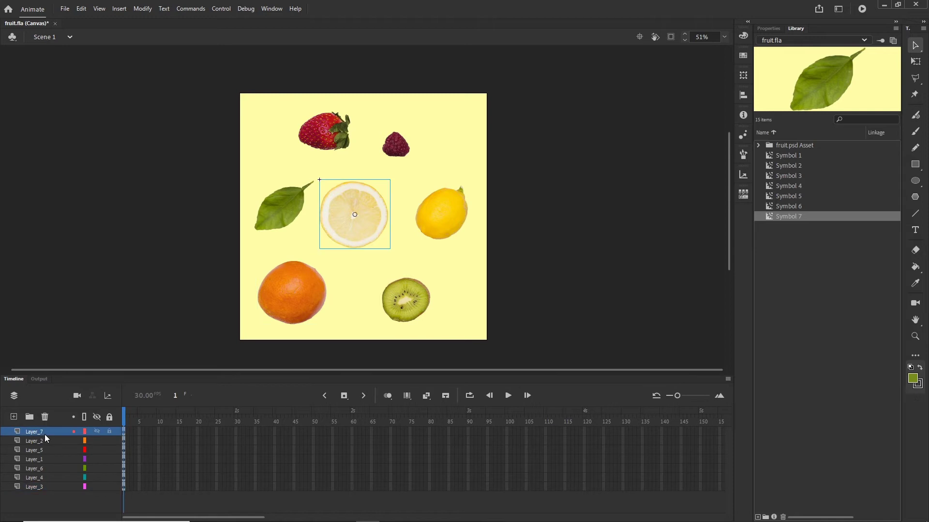
left_click(558, 264)
left_click_drag(363, 215, 375, 229)
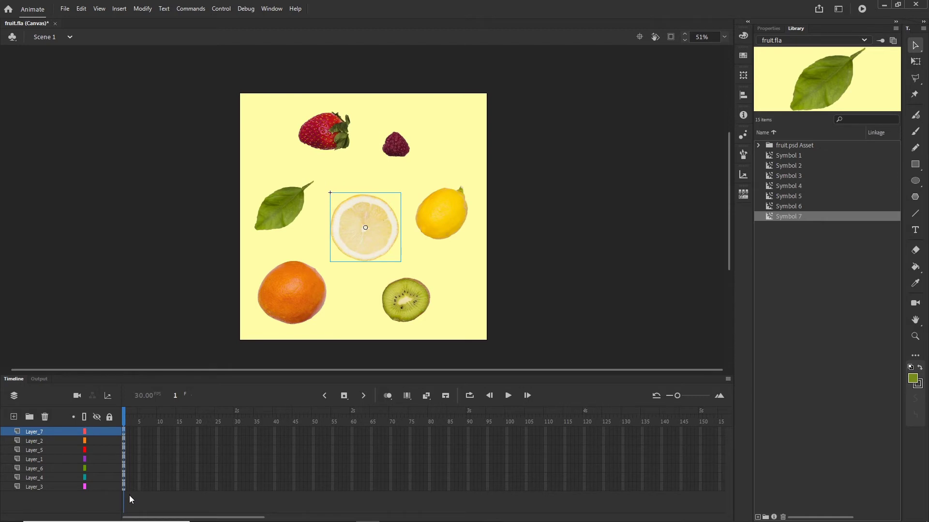
Insert keyframes at frame 2 on all seven layers and deselect the artwork.
left_click(127, 488)
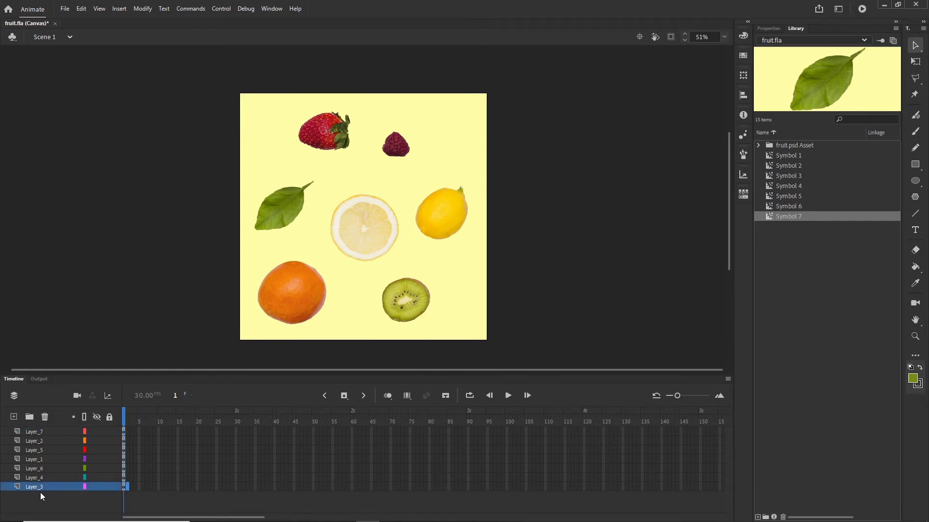
left_click(128, 431, "shift")
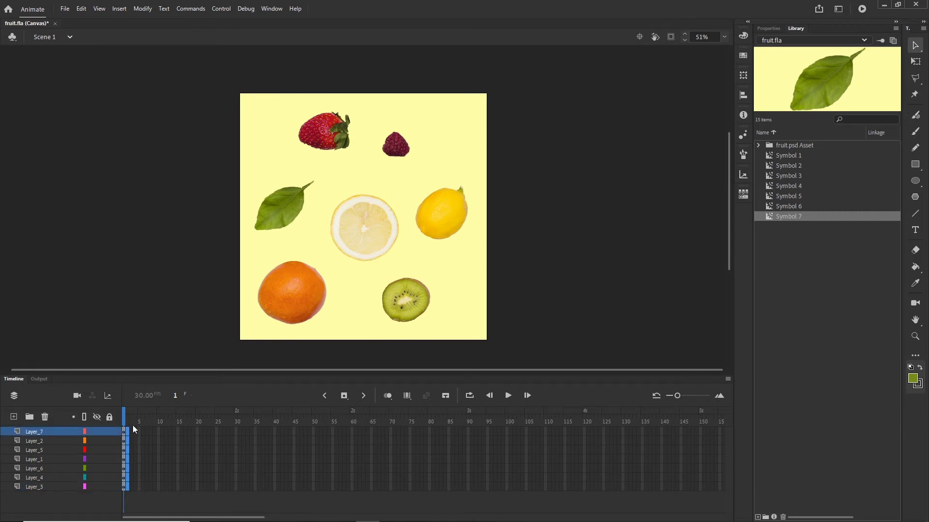
key("F6")
left_click(568, 276)
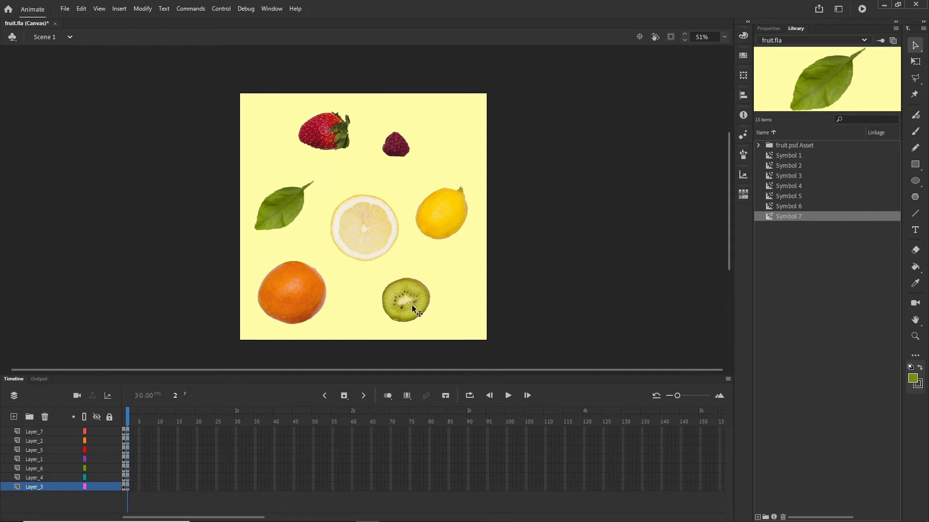
On frame 2, move each of the six outer fruits and leaf one place counterclockwise around the lemon slice.
left_click_drag(413, 306, 438, 239)
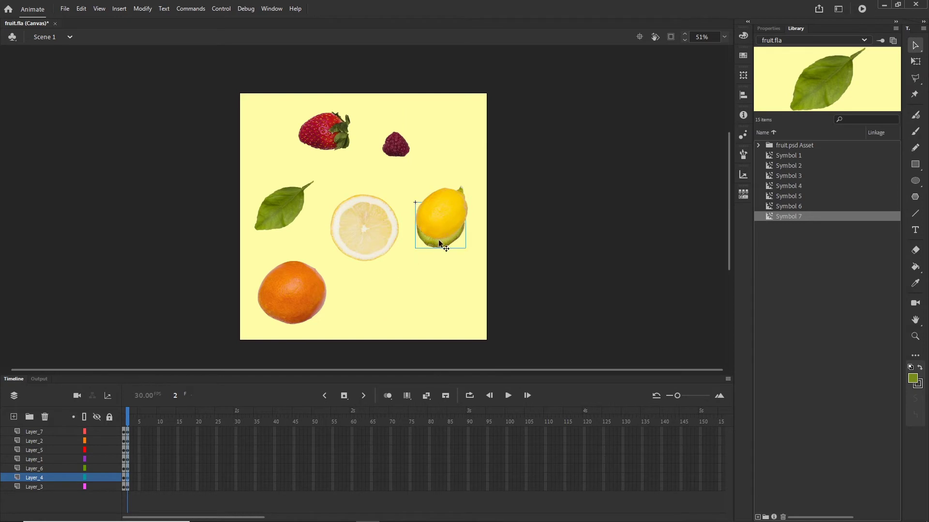
left_click_drag(301, 288, 416, 298)
left_click_drag(289, 217, 308, 293)
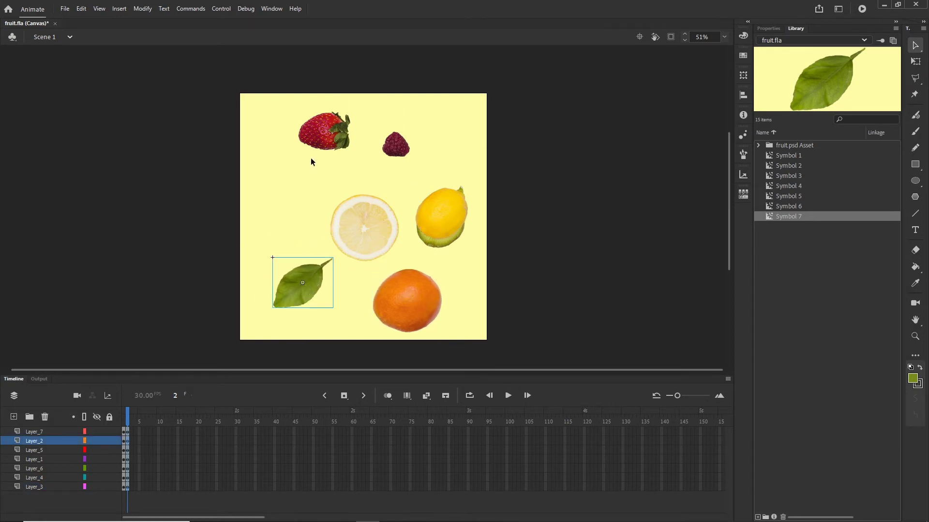
left_click_drag(317, 143, 288, 213)
left_click_drag(395, 144, 321, 136)
left_click_drag(439, 198, 402, 141)
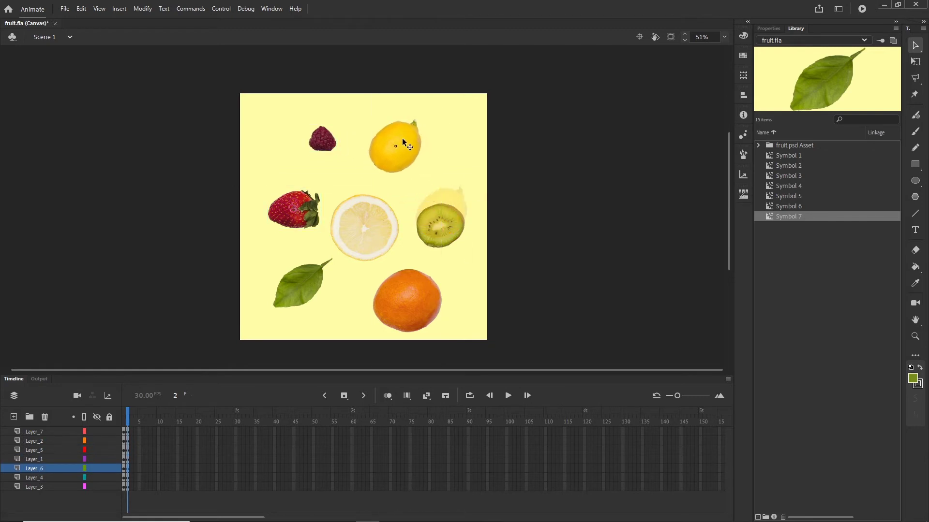
Insert keyframes at frame 3 on all seven layers.
left_click(130, 487)
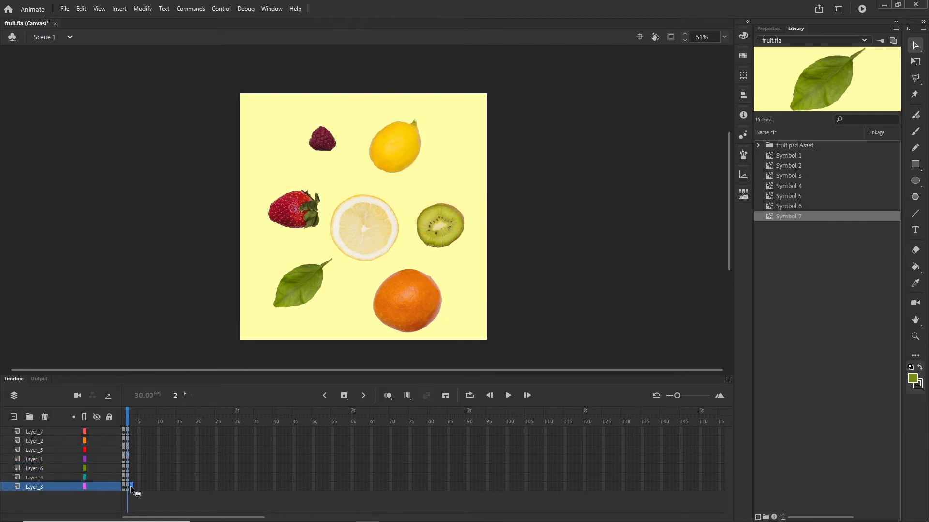
left_click(131, 432, "shift")
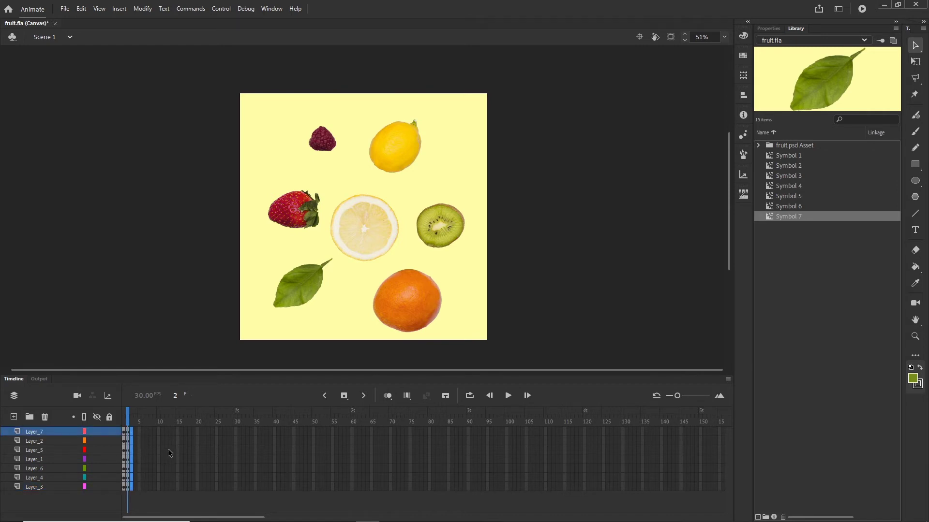
key("F6")
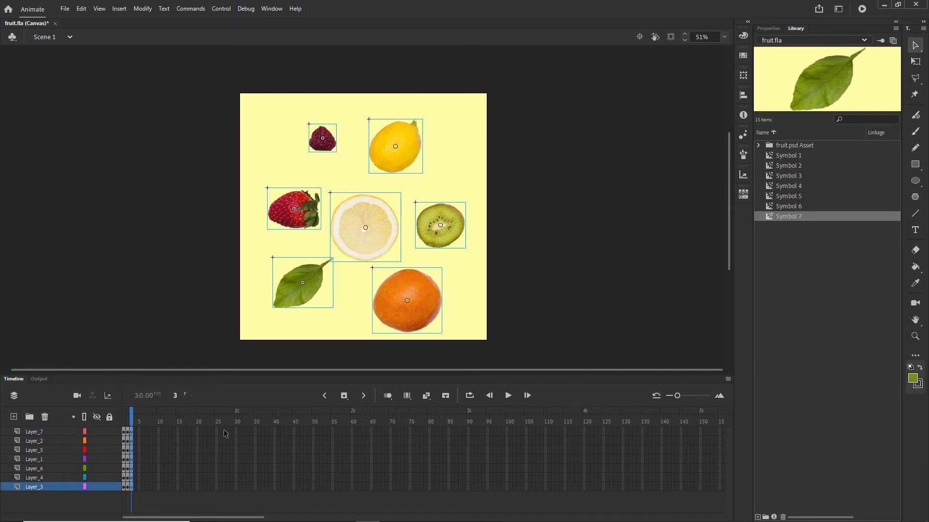
On frame 3, move each of the five outer fruits and the leaf one place counterclockwise around the lemon slice.
left_click(565, 197)
left_click_drag(445, 218, 397, 140)
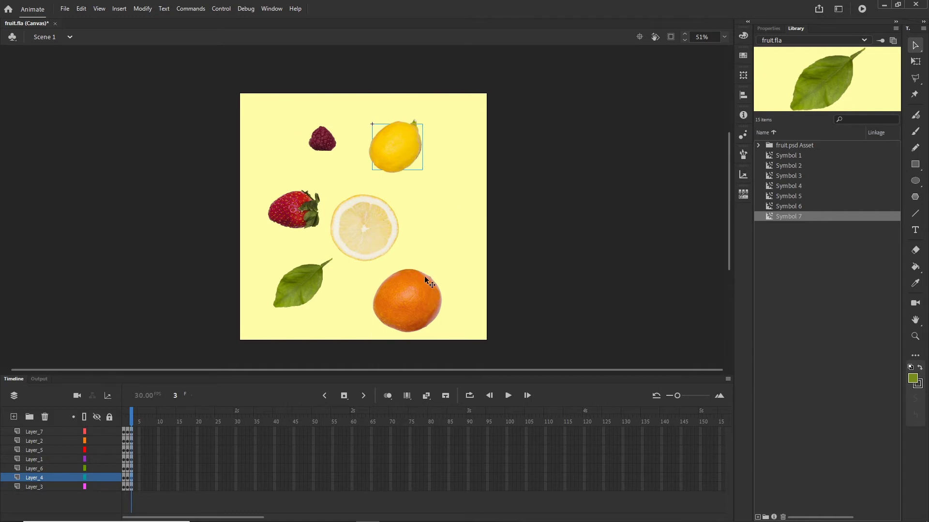
left_click_drag(424, 278, 459, 202)
left_click_drag(318, 280, 395, 302)
left_click_drag(306, 227, 306, 291)
left_click_drag(329, 149, 298, 221)
left_click_drag(400, 146, 327, 146)
Insert keyframes at frame 4 on all seven layers and deselect the artwork.
left_click(136, 486)
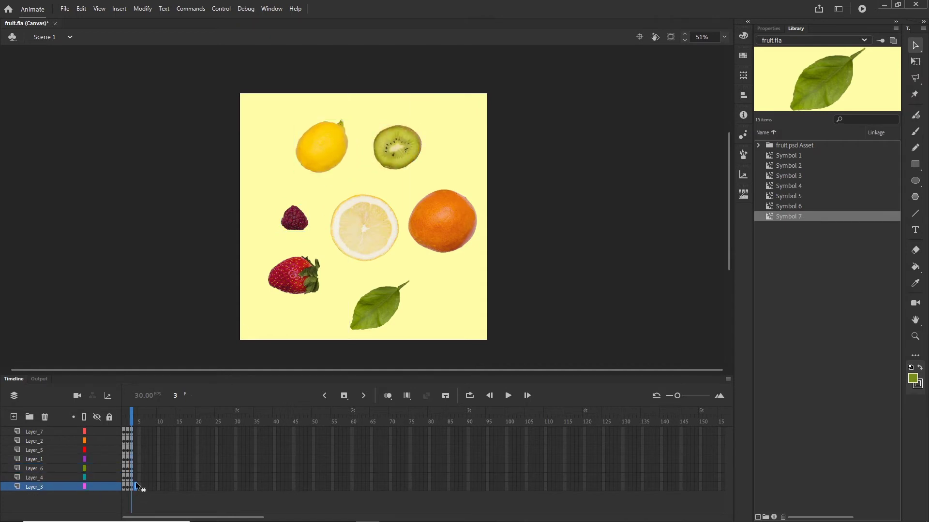
left_click(136, 431, "shift")
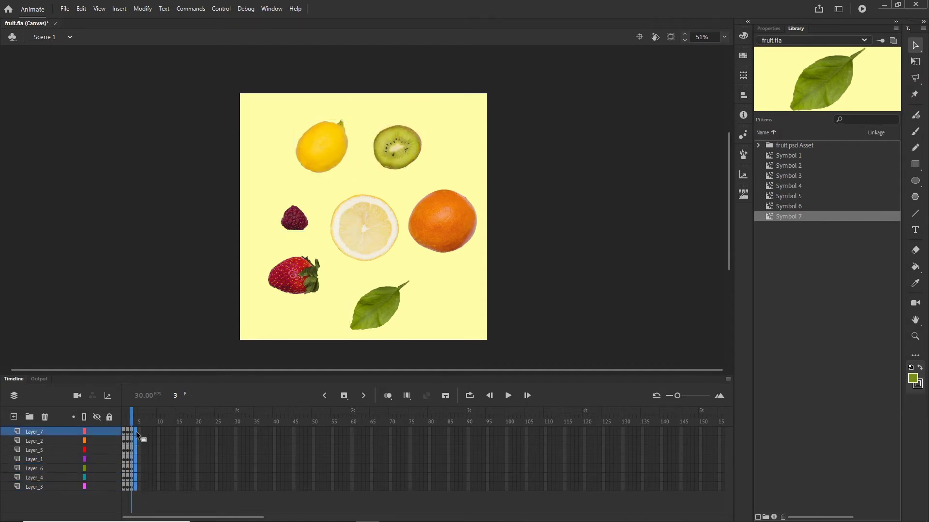
key("F6")
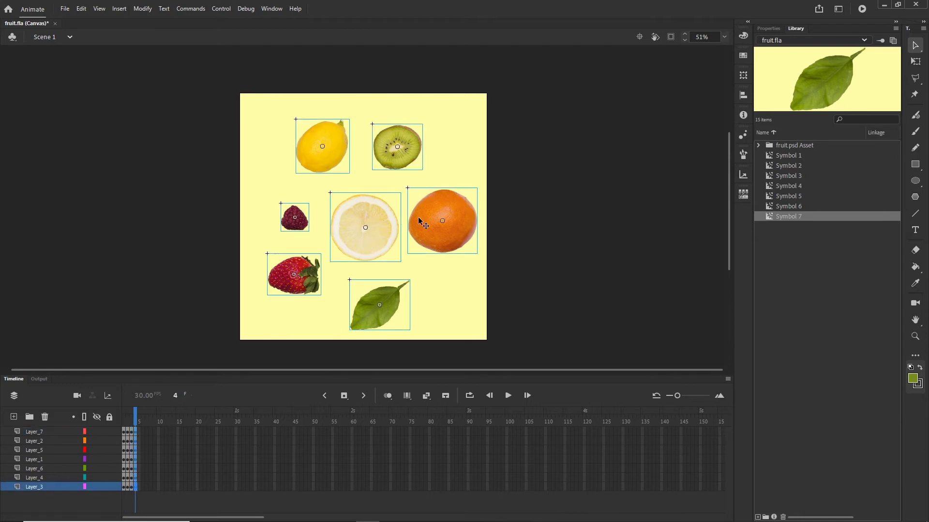
left_click(547, 226)
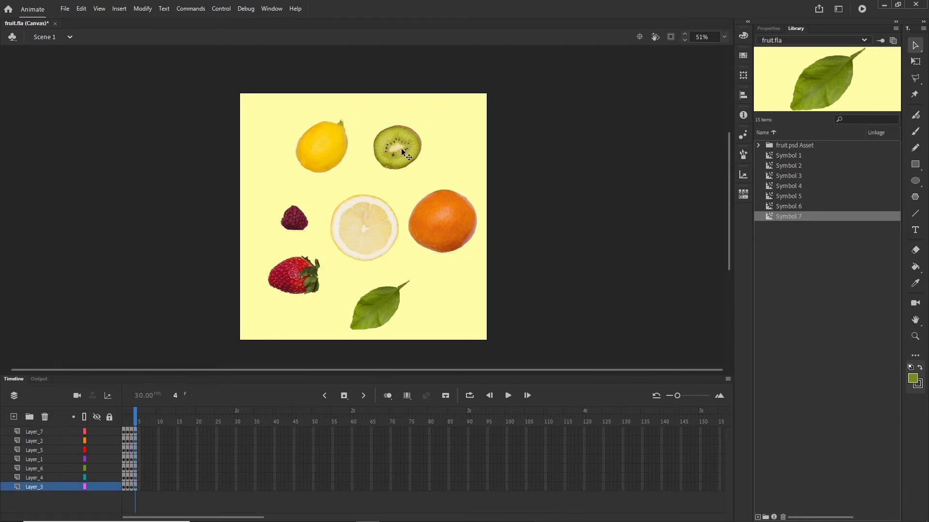
mouse_move(402, 149)
left_mouse_down()
mouse_move(326, 153)
mouse_move(404, 151)
left_mouse_up()
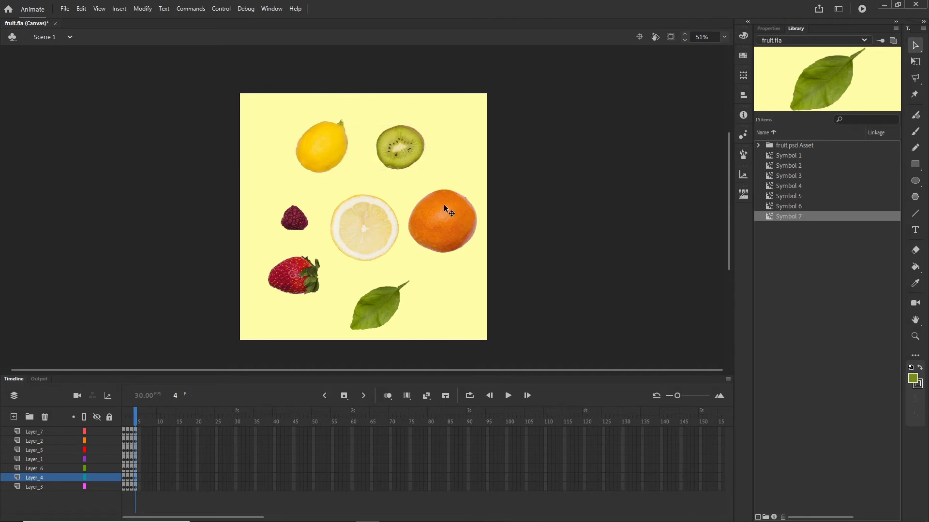
mouse_move(443, 205)
left_mouse_down()
mouse_move(414, 151)
mouse_move(455, 216)
mouse_move(445, 206)
left_mouse_up()
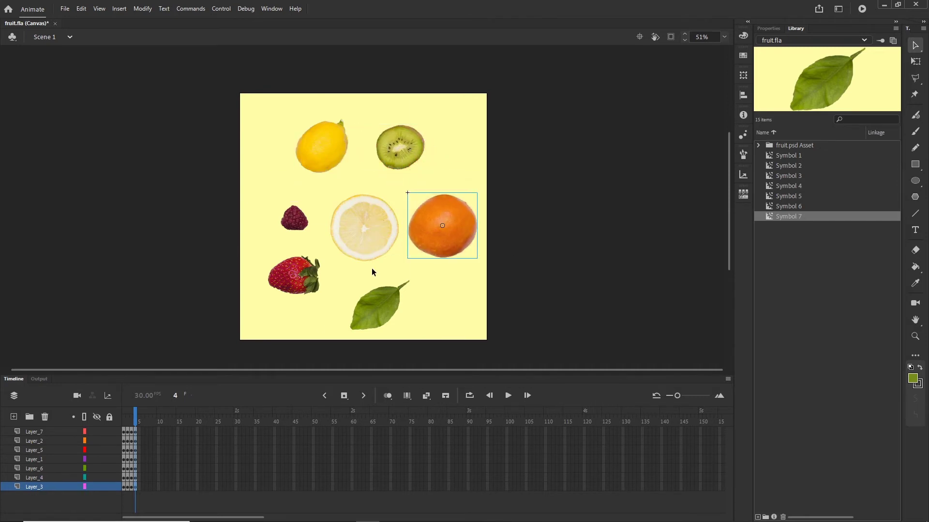
left_click(96, 450)
left_click(97, 450)
On frame 4, move the kiwi, orange, leaf, strawberry, raspberry and lemon one place counterclockwise around the lemon slice.
left_click_drag(389, 159, 316, 158)
left_click_drag(431, 216, 399, 138)
left_click_drag(384, 302, 450, 230)
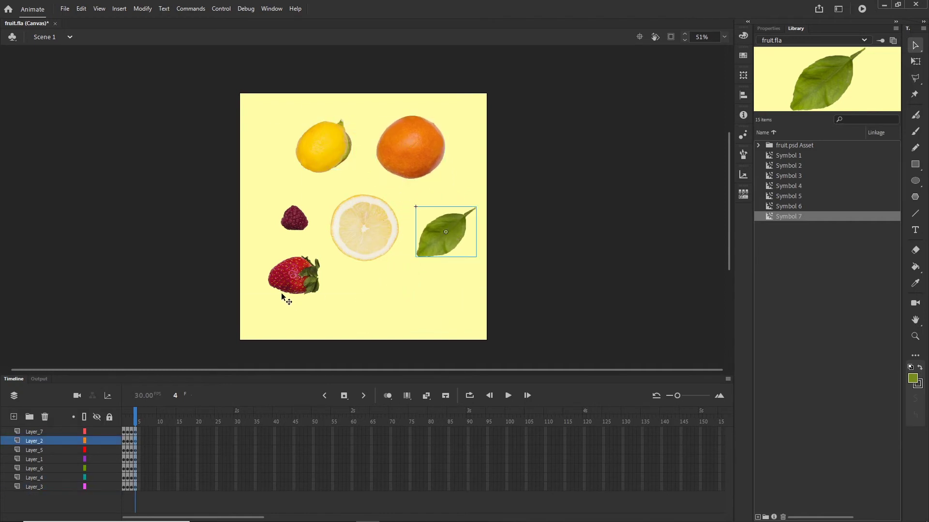
left_click_drag(306, 271, 403, 296)
left_click_drag(294, 223, 303, 295)
left_click_drag(321, 159, 285, 234)
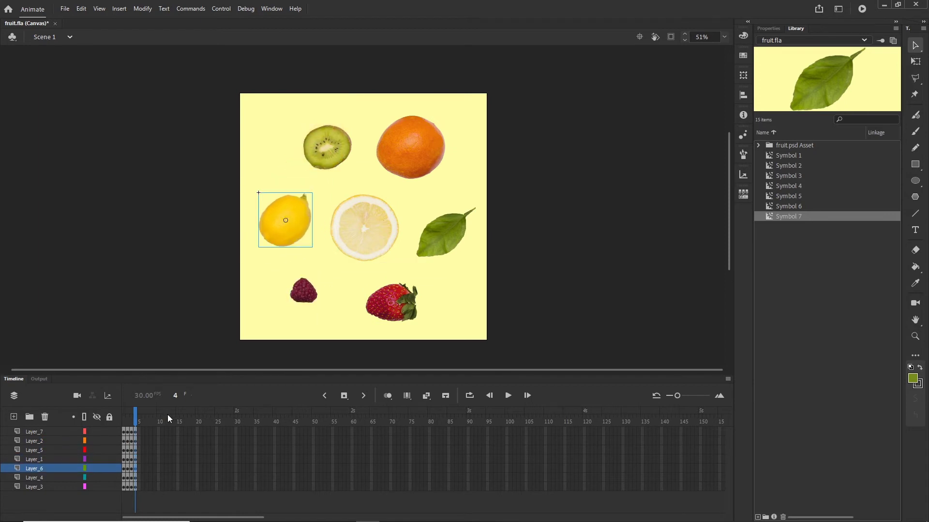
Insert keyframes at frame 5 on all seven layers and deselect the artwork.
left_click(141, 487)
left_click(141, 433, "shift")
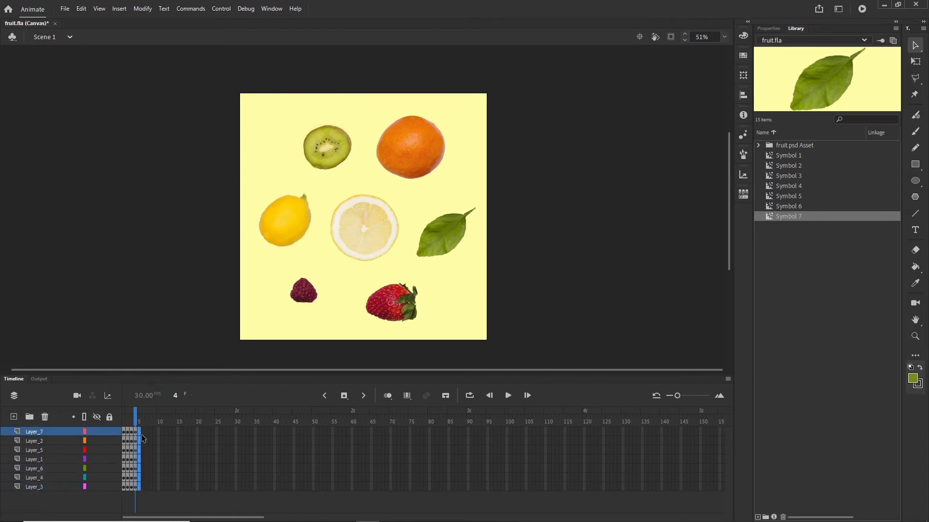
key("F6")
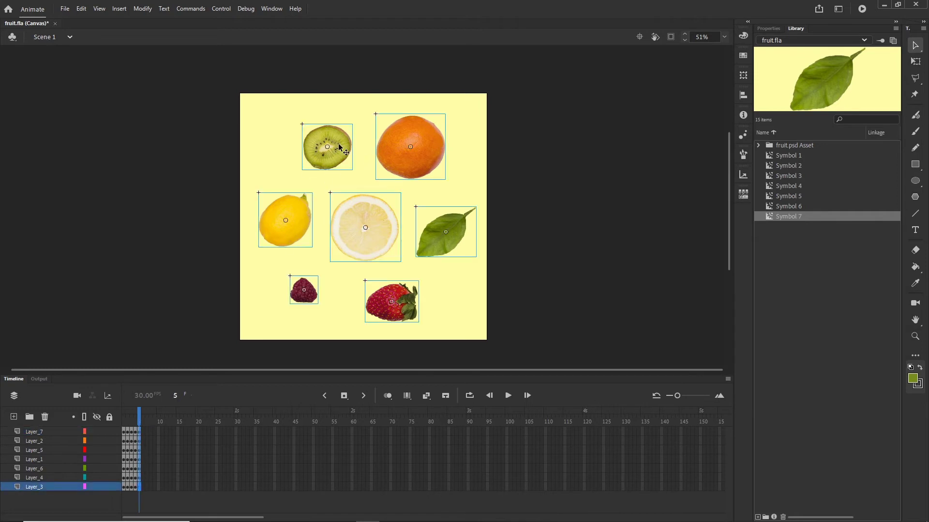
left_click(281, 135)
On frame 5, move the kiwi, orange, leaf, strawberry, raspberry and lemon one place counterclockwise around the lemon slice.
left_click_drag(329, 149, 292, 223)
left_click_drag(401, 146, 323, 147)
left_click_drag(454, 207, 415, 140)
left_click_drag(398, 306, 454, 230)
left_click_drag(304, 292, 399, 309)
left_click_drag(281, 220, 315, 296)
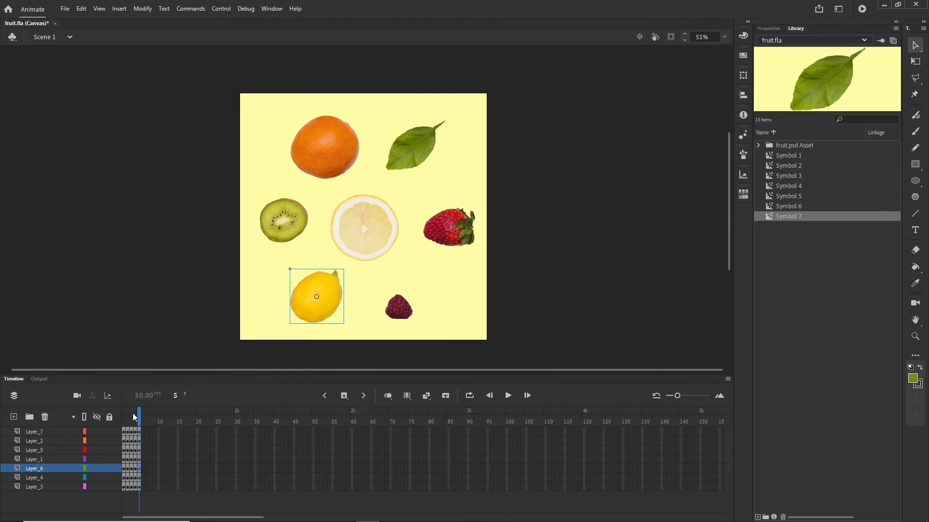
Insert keyframes at frame 6 on all seven layers and deselect the artwork.
left_click_drag(139, 417, 109, 422)
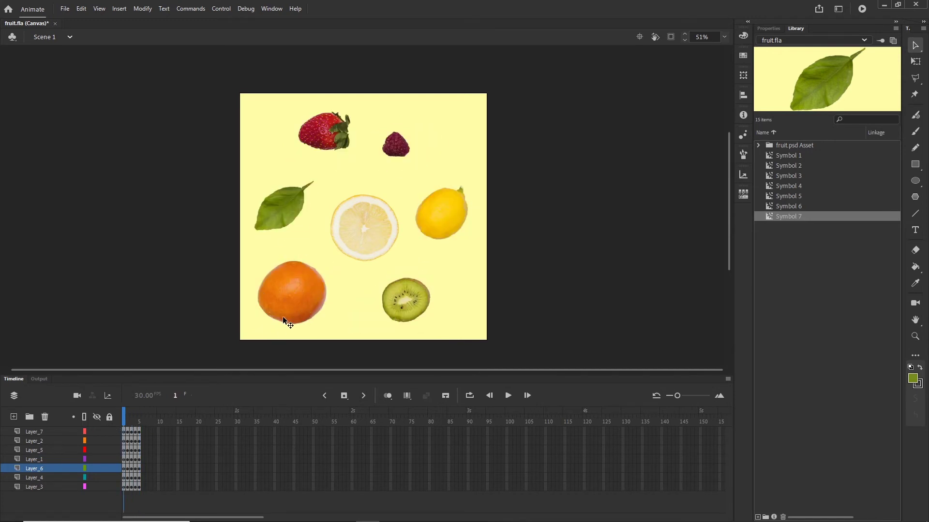
left_click_drag(119, 417, 139, 418)
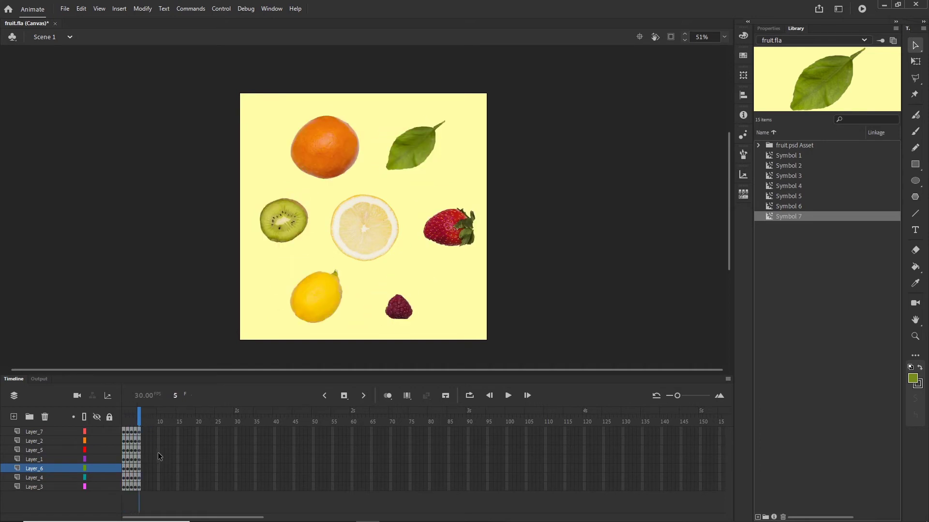
left_click(142, 487)
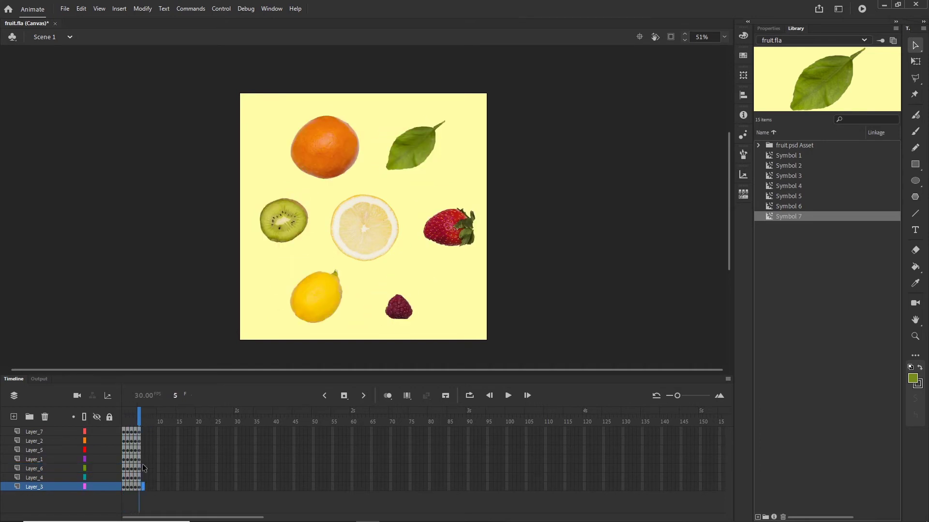
left_click(144, 431, "shift")
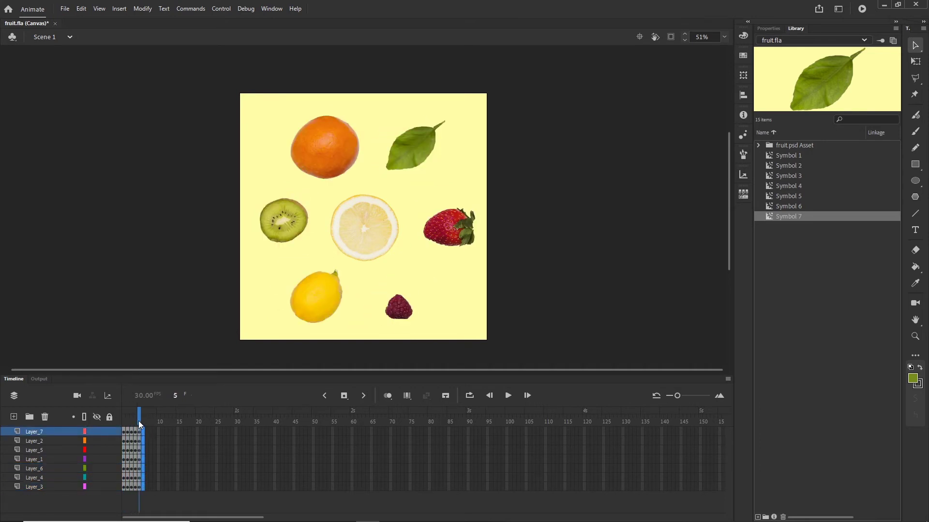
key("F6")
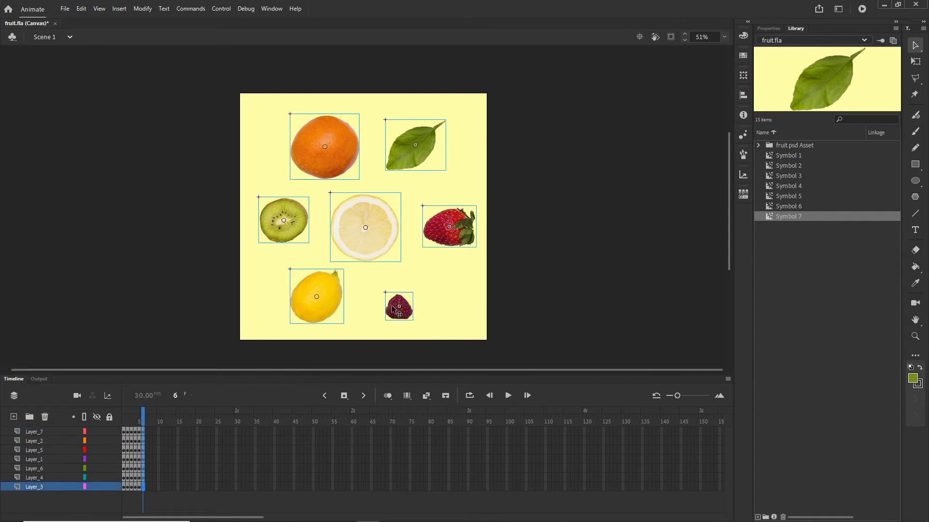
left_click(369, 284)
On frame 6, move the kiwi, orange, leaf, strawberry, raspberry and lemon one place counterclockwise around the lemon slice.
left_click_drag(288, 228, 320, 302)
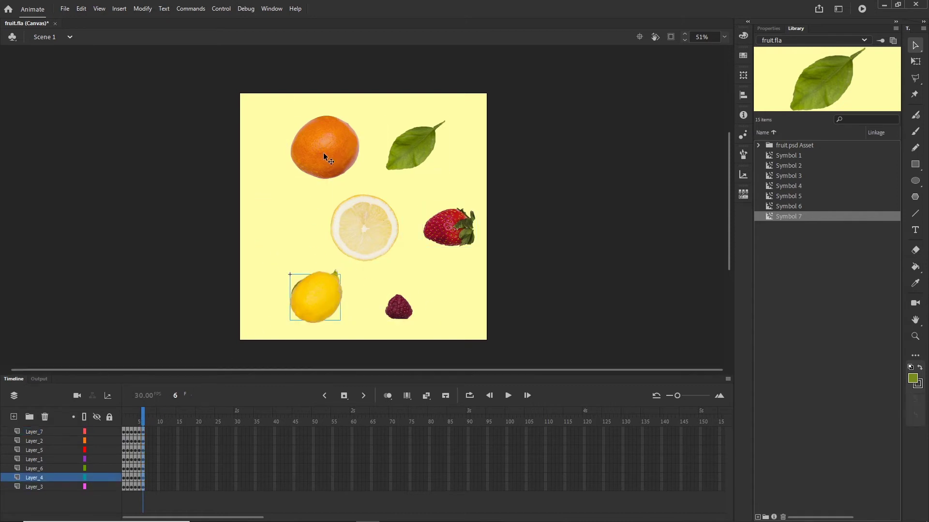
left_click_drag(323, 153, 281, 228)
left_click_drag(419, 137, 337, 146)
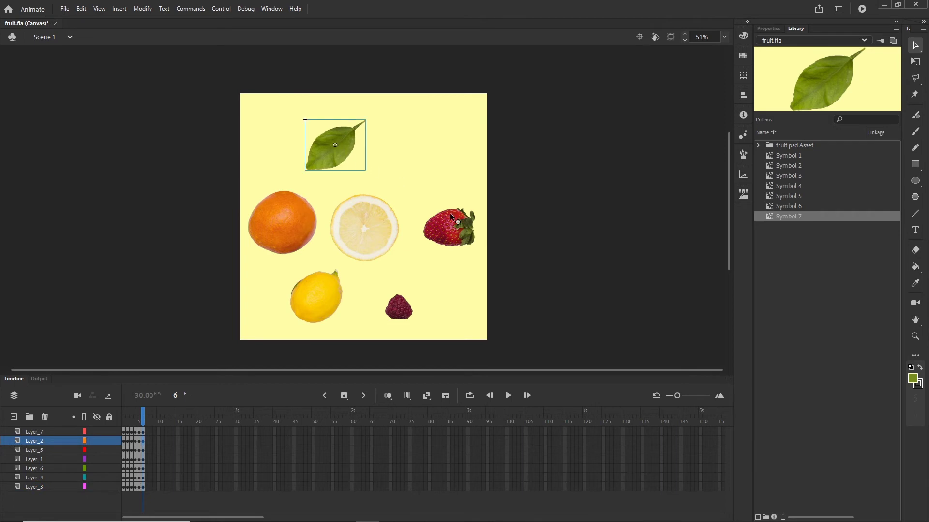
left_click_drag(449, 215, 412, 143)
left_click_drag(399, 306, 438, 227)
left_click_drag(326, 292, 416, 290)
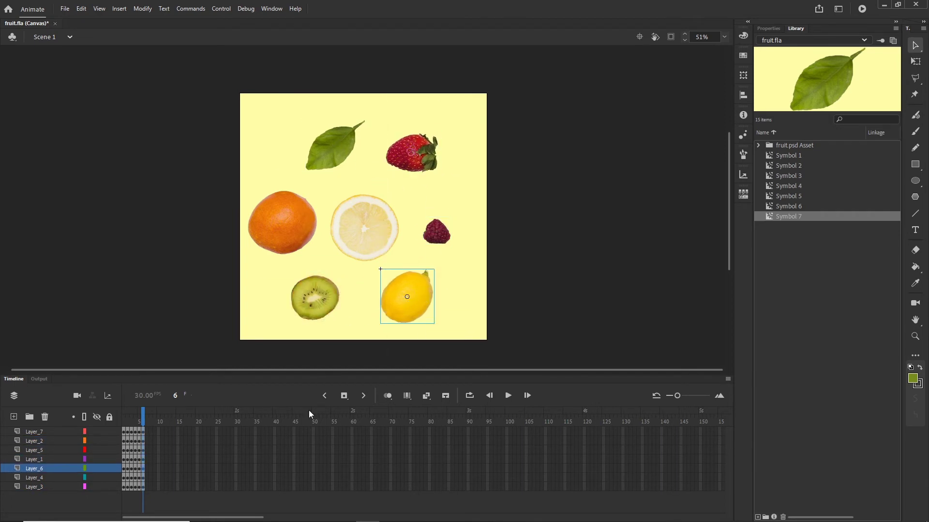
Try copying the frame 1 keyframes of all seven layers to frame 7 and scrub through the loop.
left_click_drag(142, 416, 106, 415)
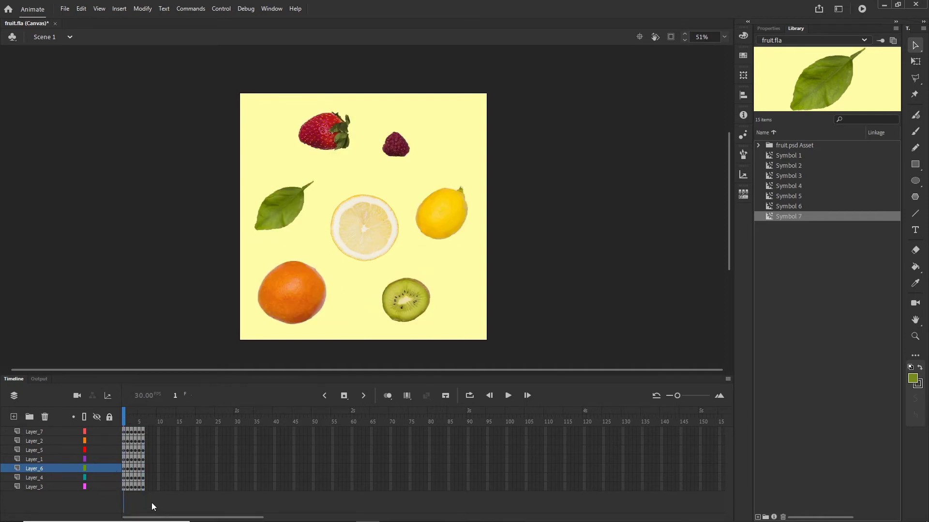
left_click(123, 486)
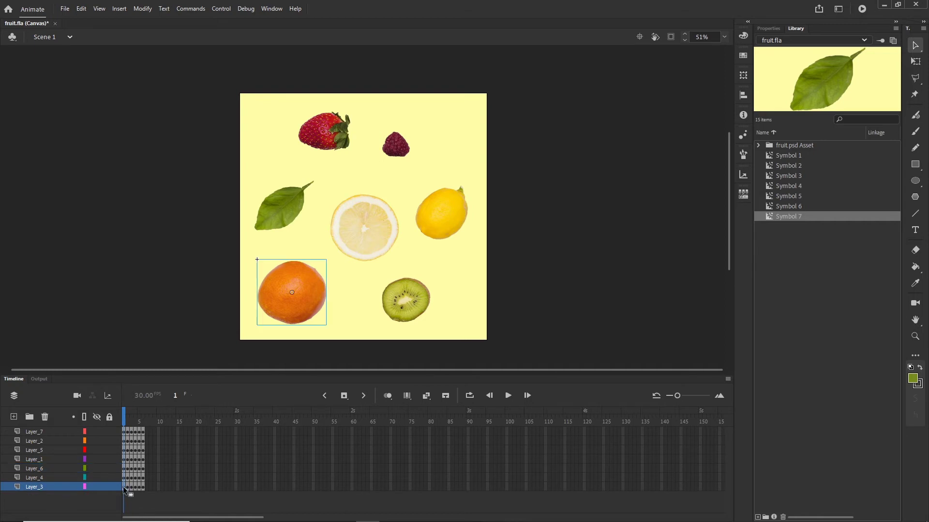
left_click(123, 432, "shift")
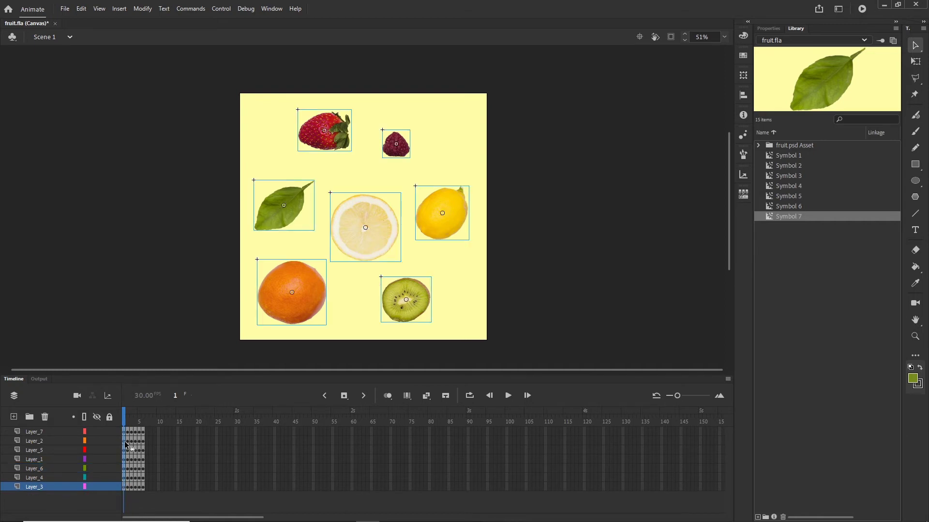
left_click_drag(123, 442, 146, 443)
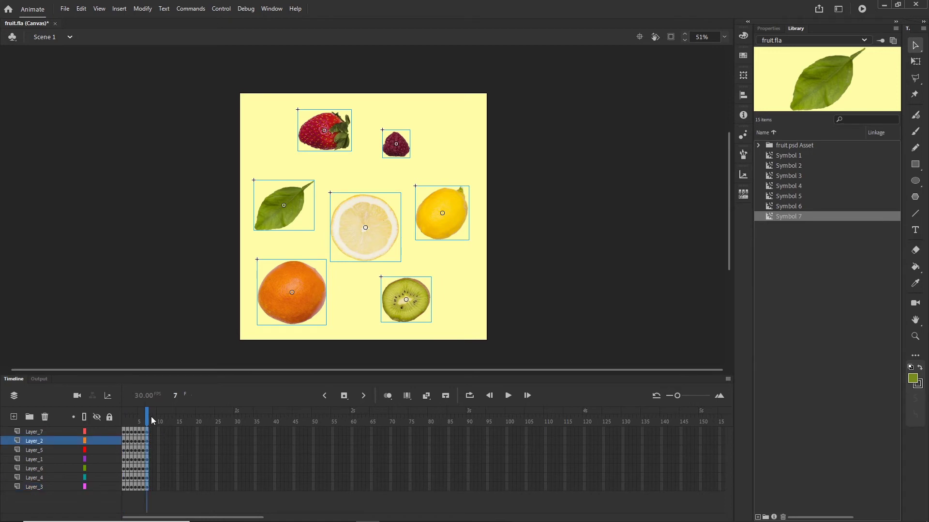
left_click_drag(147, 415, 121, 415)
left_click_drag(123, 422, 159, 425)
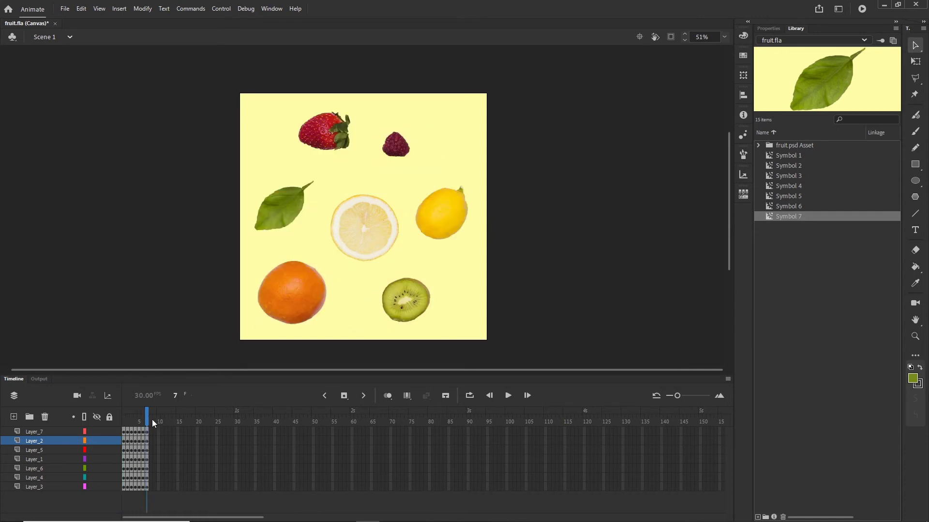
Undo the copying of the frame 1 keyframes to frame 7.
key("period")
key("comma")
key("ctrl+z")
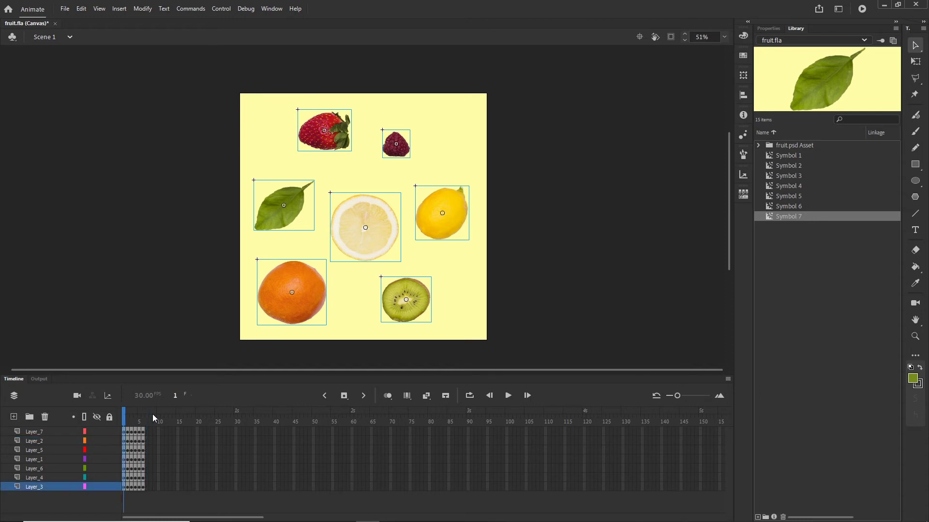
Scrub through frames 1 to 6 to check the circling motion, and return to frame 1.
left_click(126, 419)
left_click_drag(125, 418, 146, 420)
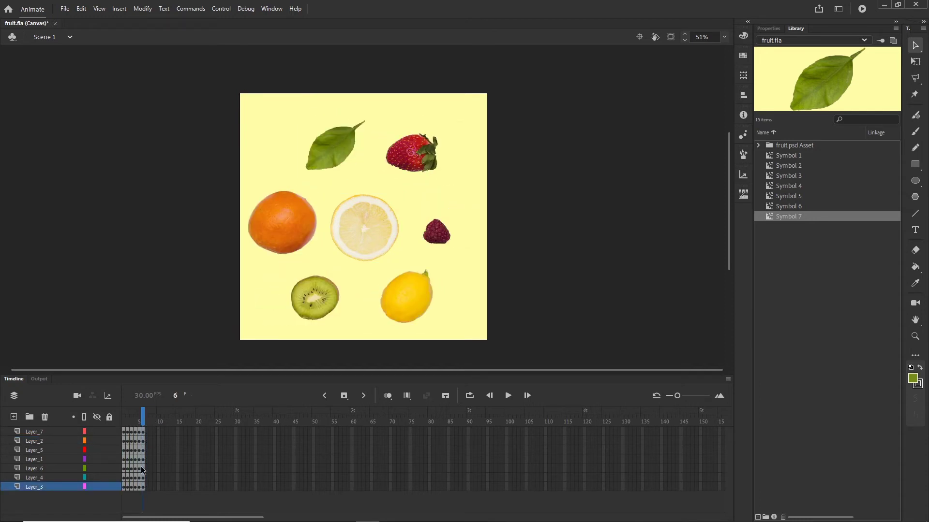
left_click_drag(144, 489, 109, 416)
key("ctrl+z")
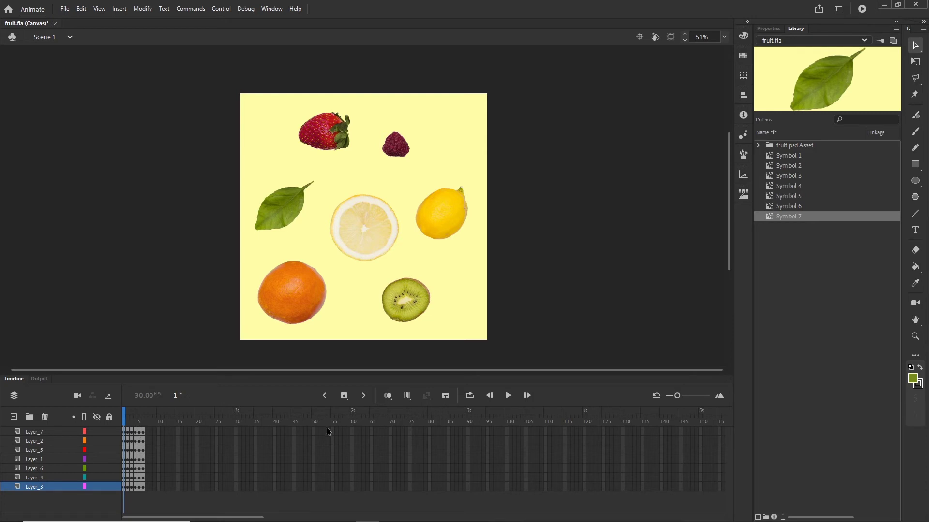
Test the animation in the browser, close the preview and bring the timeline back into view.
key("ctrl+Return")
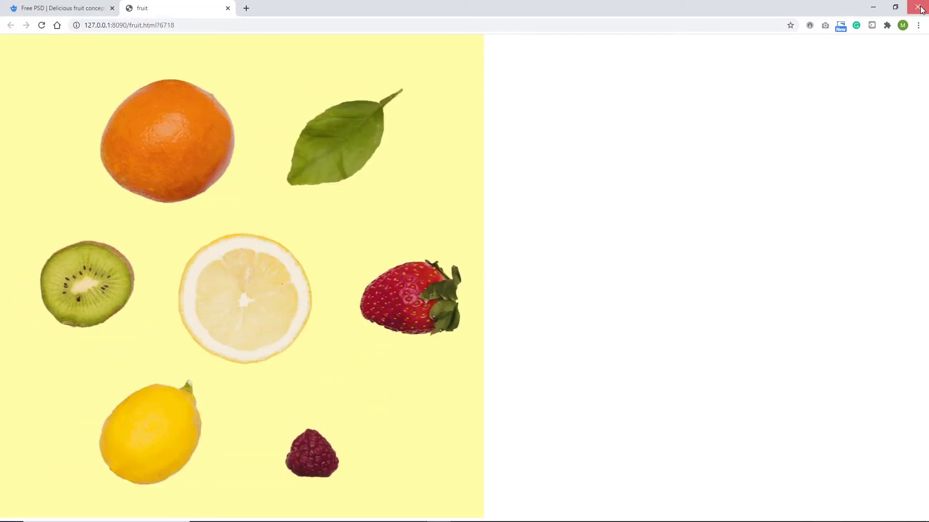
left_click(919, 7)
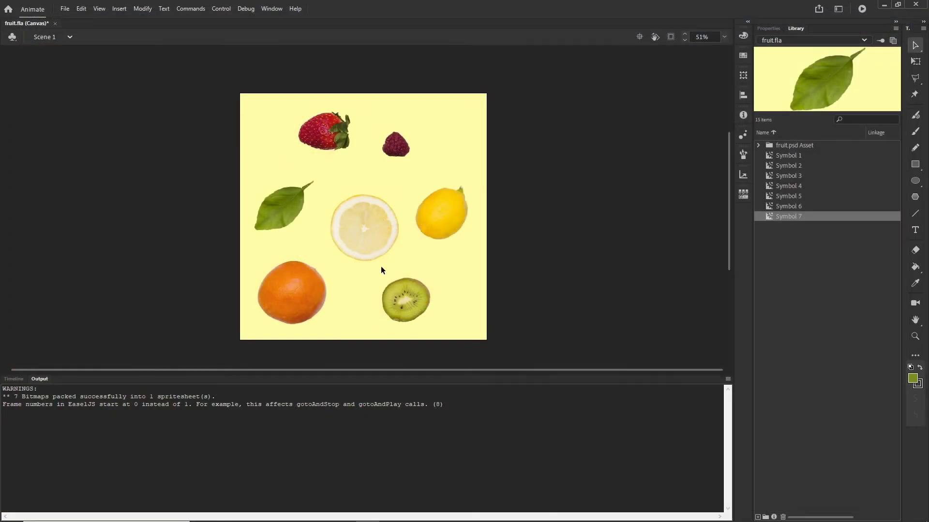
left_click(23, 380)
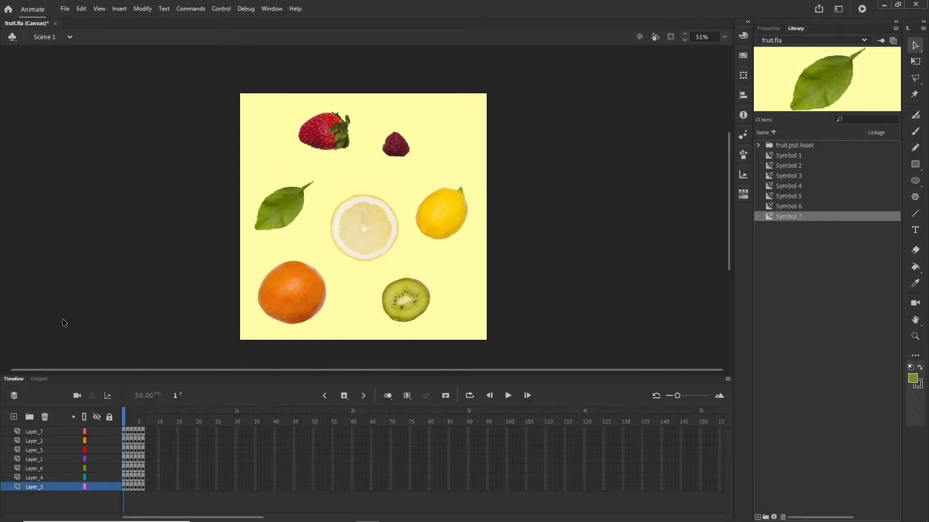
Select frames 1 to 6 on all seven layers, stretch their spans evenly to frame 80, and go to the last frame.
left_click(143, 486)
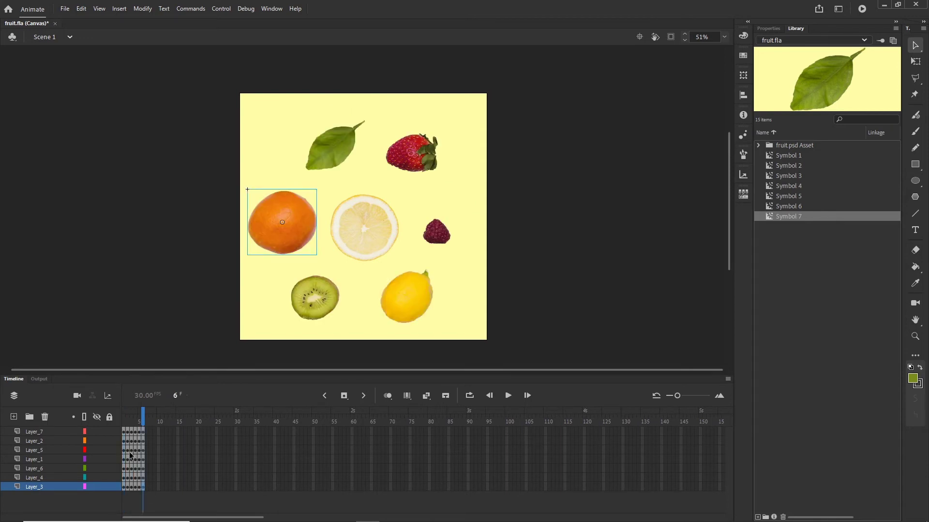
left_click(124, 431, "shift")
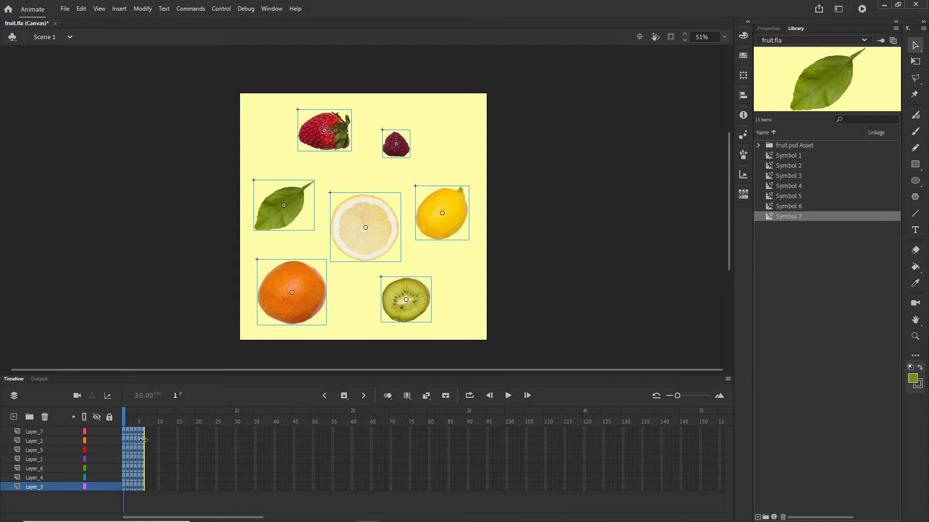
left_click_drag(143, 440, 306, 429)
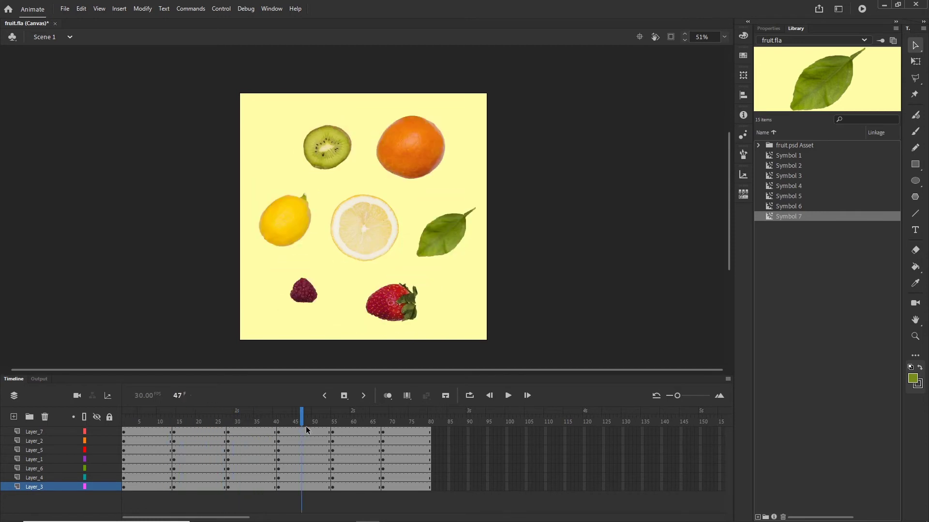
left_click(429, 489)
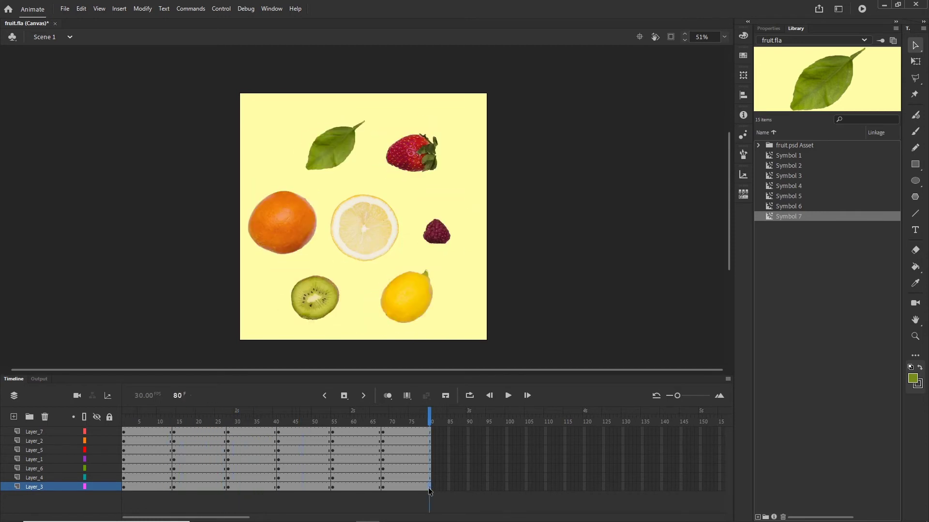
Select frames 1 to 80 on all seven layers, test the slowed animation in the browser, and return to the timeline with the frames deselected.
left_click(123, 432, "shift")
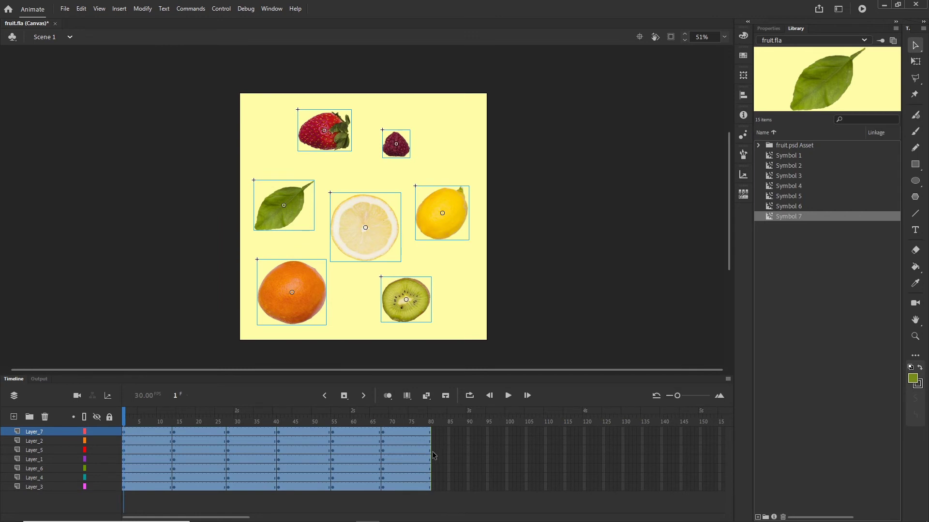
mouse_move(420, 451)
left_mouse_down()
mouse_move(276, 444)
mouse_move(561, 444)
mouse_move(432, 445)
left_mouse_up()
key("ctrl+Return")
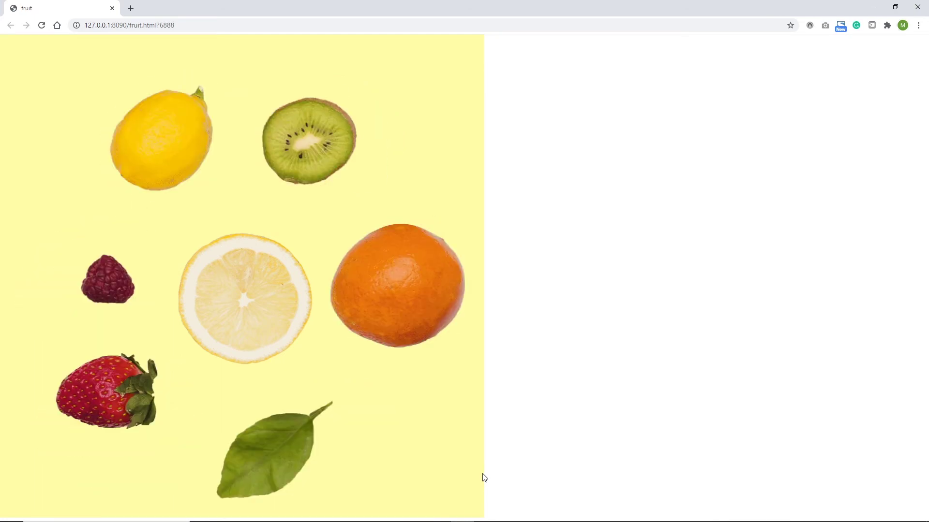
left_click(918, 10)
left_click(19, 380)
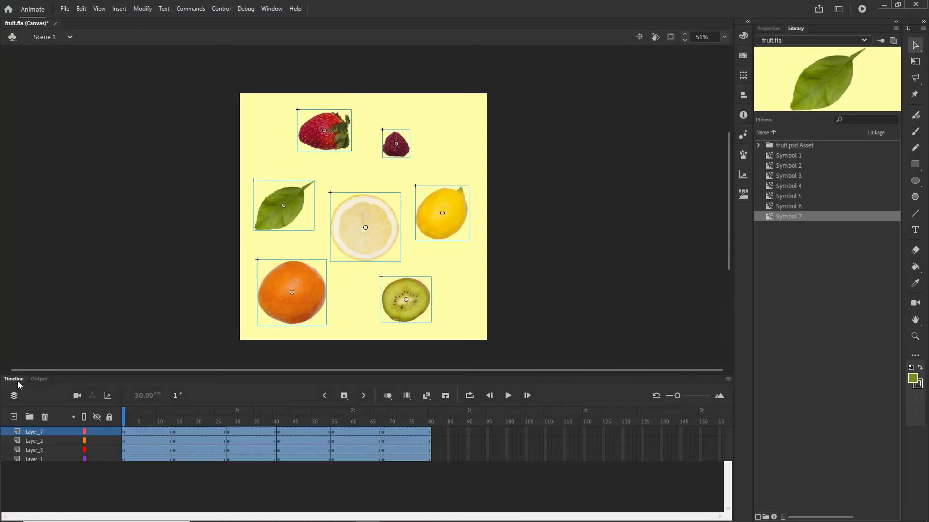
left_click(73, 317)
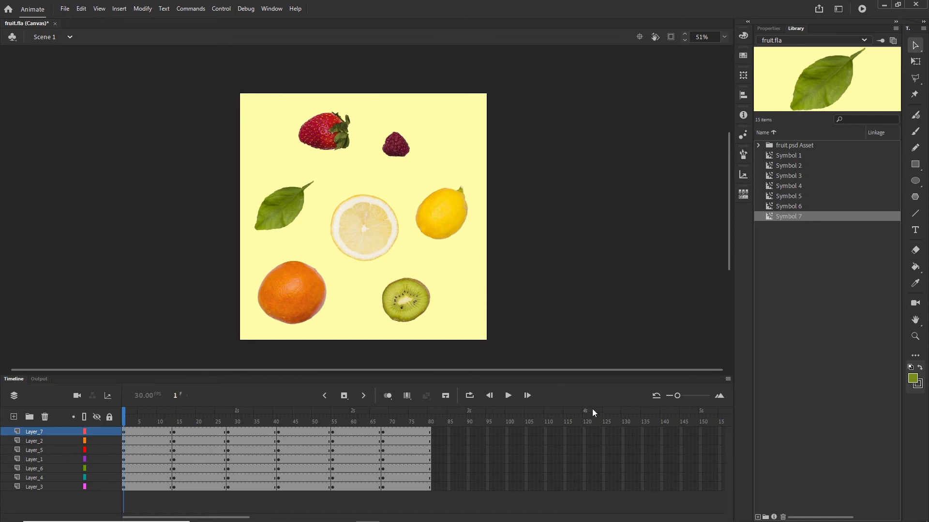
Resize the stage to 774 × 774 px with Scale content enabled, including locked and hidden layers.
left_click(768, 28)
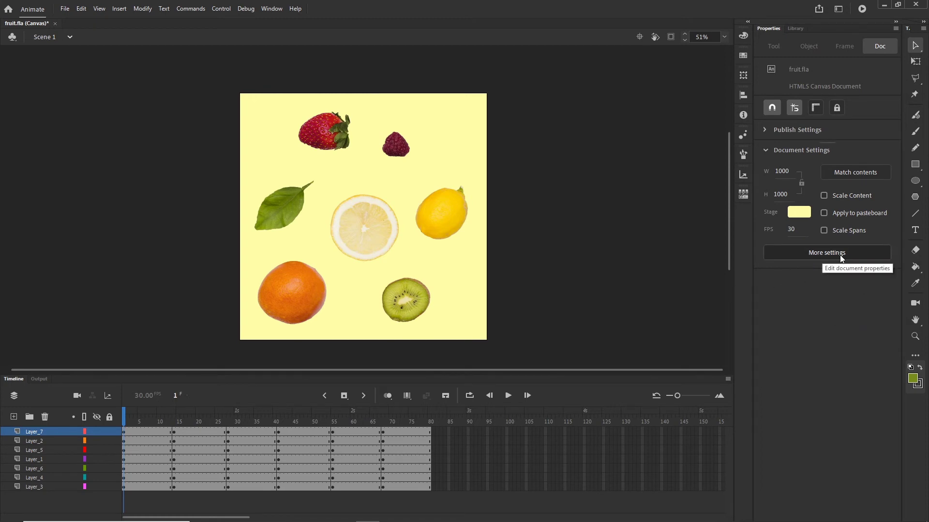
left_click(815, 253)
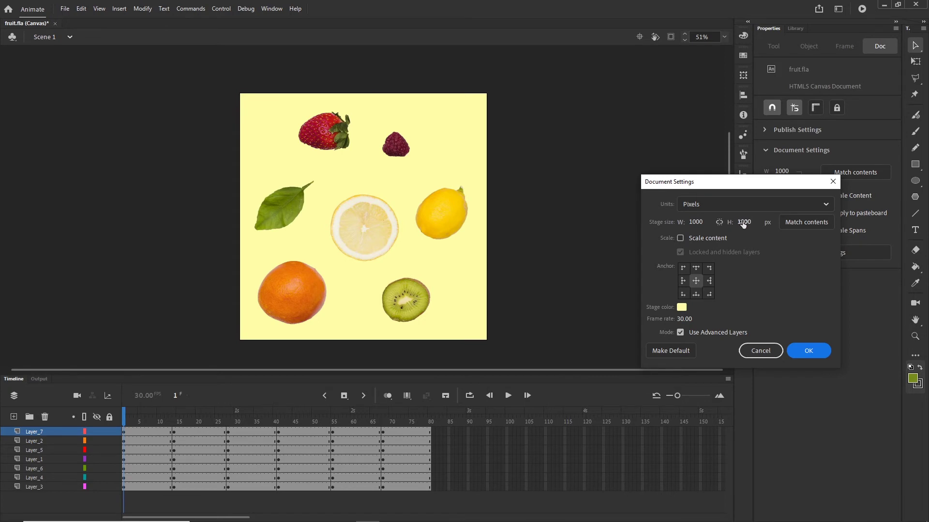
left_click(680, 238)
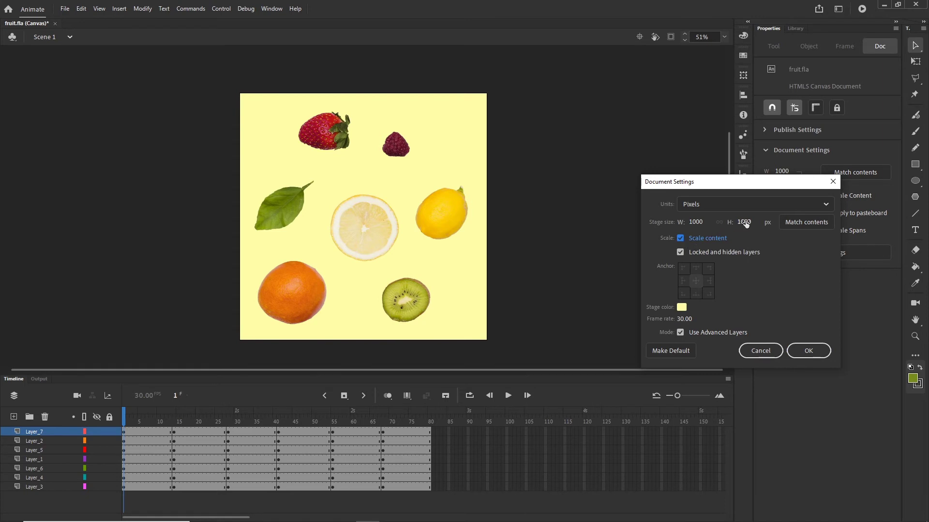
left_click_drag(745, 222, 644, 228)
left_click(815, 351)
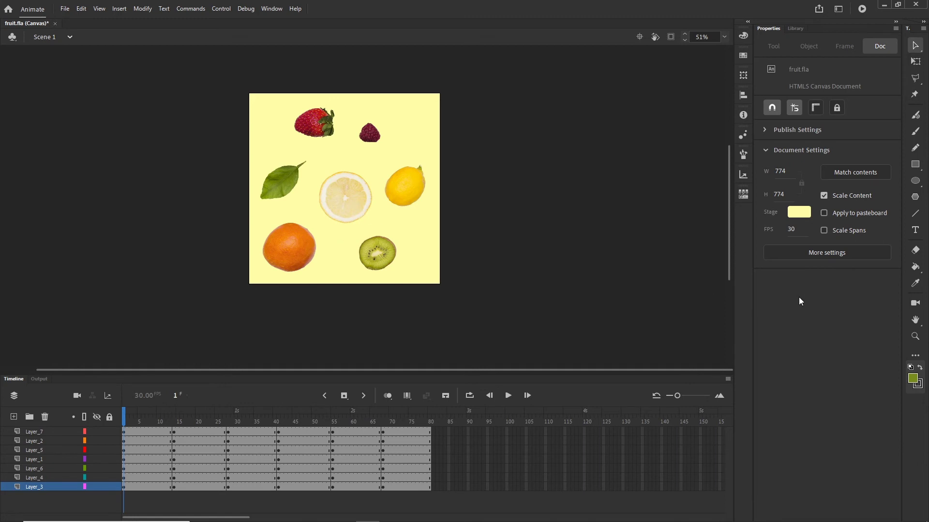
Test the resized animation in the browser, minimize the preview and bring the timeline back into view.
key("ctrl+Return")
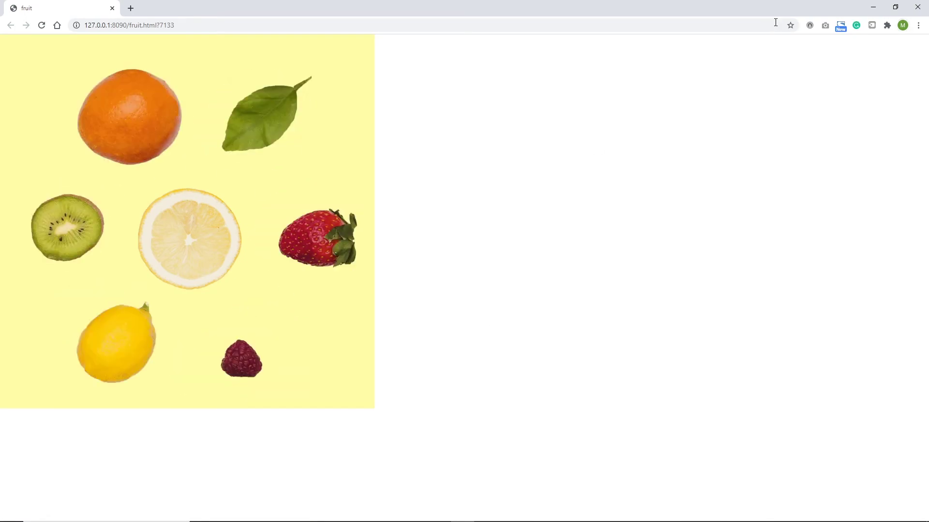
left_click(873, 7)
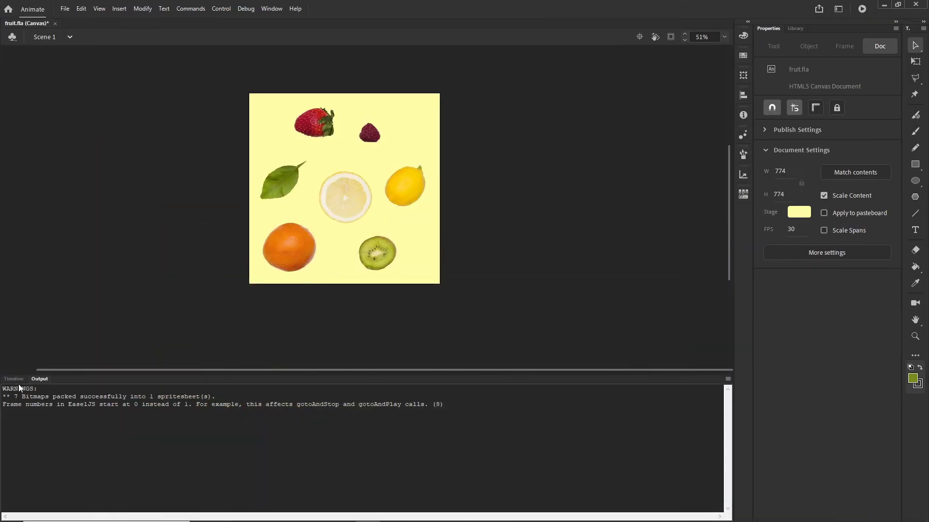
left_click(14, 379)
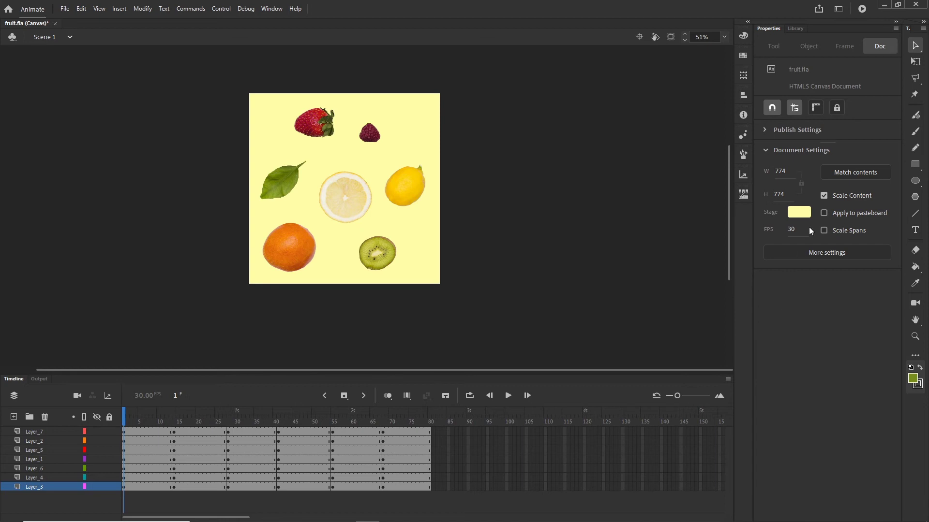
Resize the stage to 280 × 280 px, keeping its content scaled along with it.
left_click(826, 258)
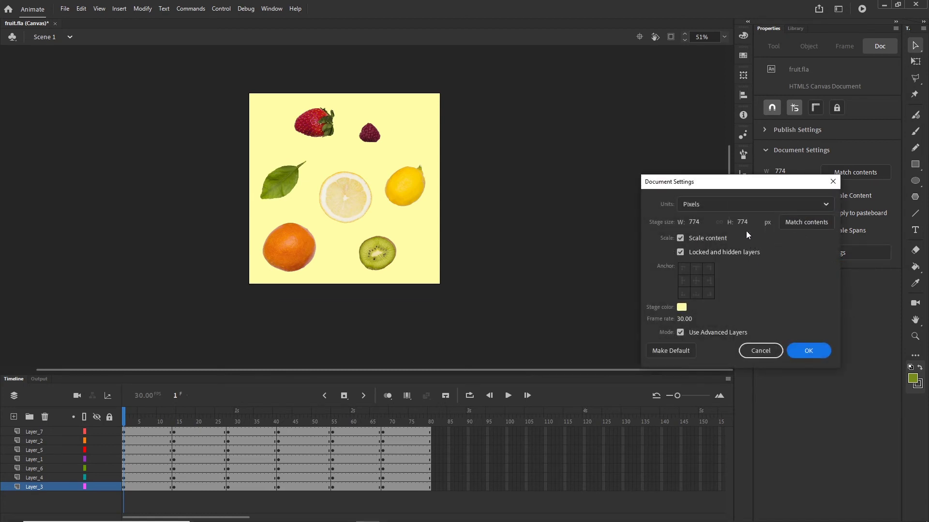
double_click(741, 223)
type("280")
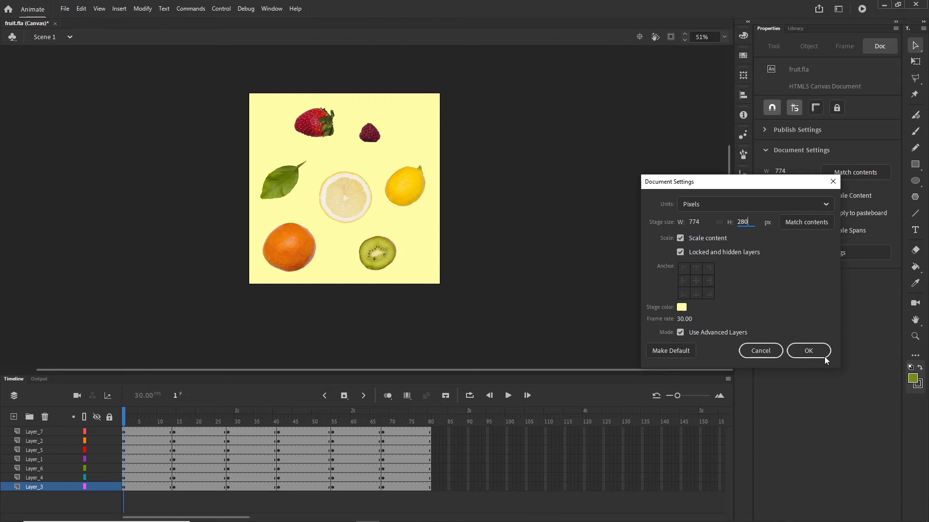
left_click(793, 311)
left_click(810, 352)
left_click(808, 350)
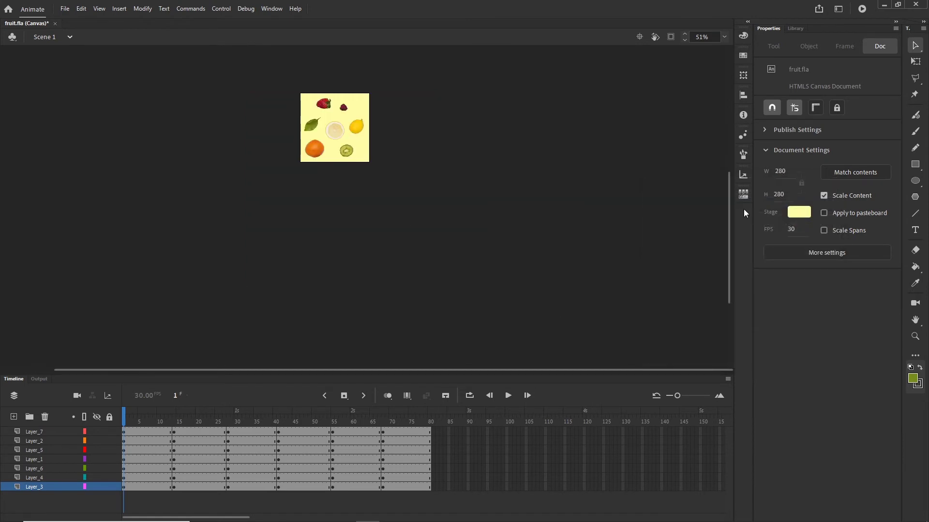
left_click_drag(730, 203, 728, 182)
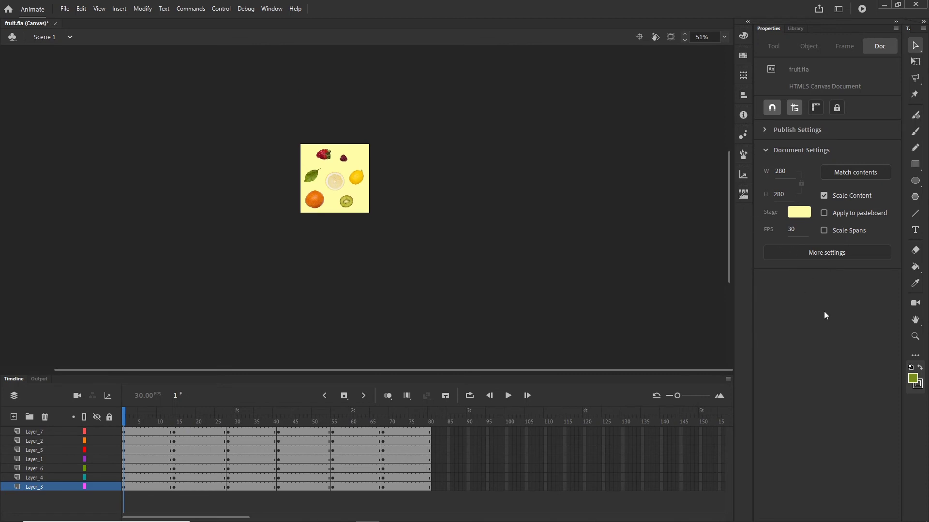
Turn off Scale content, keep the anchor at the centre, unlink the stage dimensions and widen the stage to 336 px at 280 px height.
left_click(826, 253)
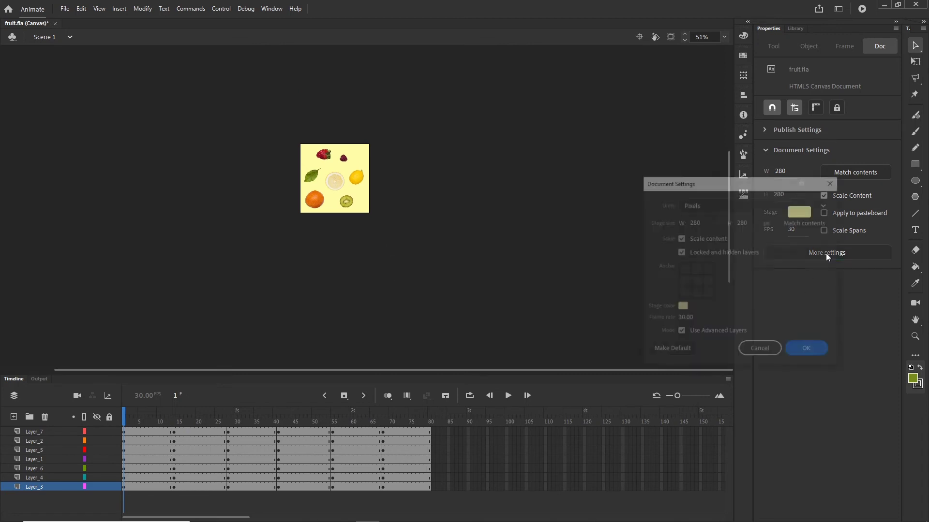
left_click(680, 238)
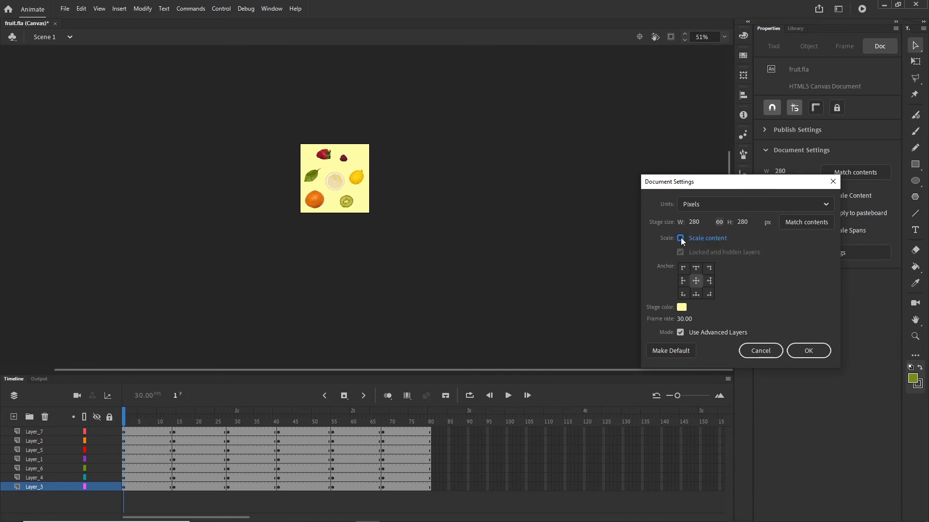
left_click(697, 282)
left_click_drag(693, 223, 704, 222)
type("280")
left_click(774, 261)
left_click(719, 223)
left_click(696, 223)
type("336")
left_click(814, 286)
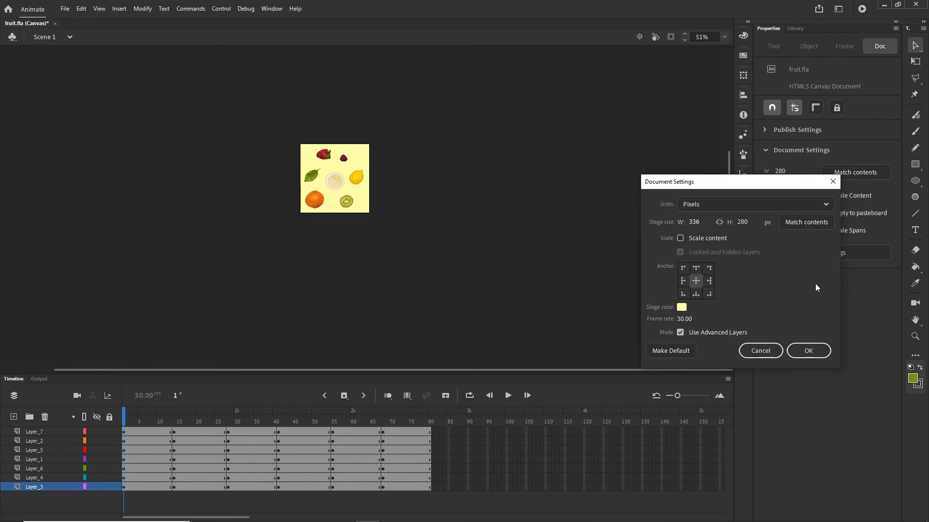
left_click(820, 353)
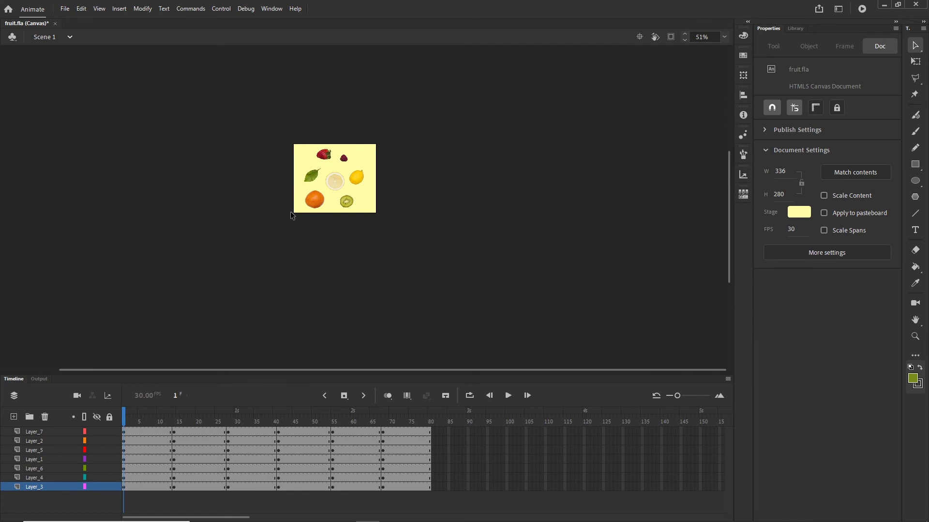
Check the document settings without changing them, preview the rectangular banner in the browser and return to the timeline.
left_click(819, 252)
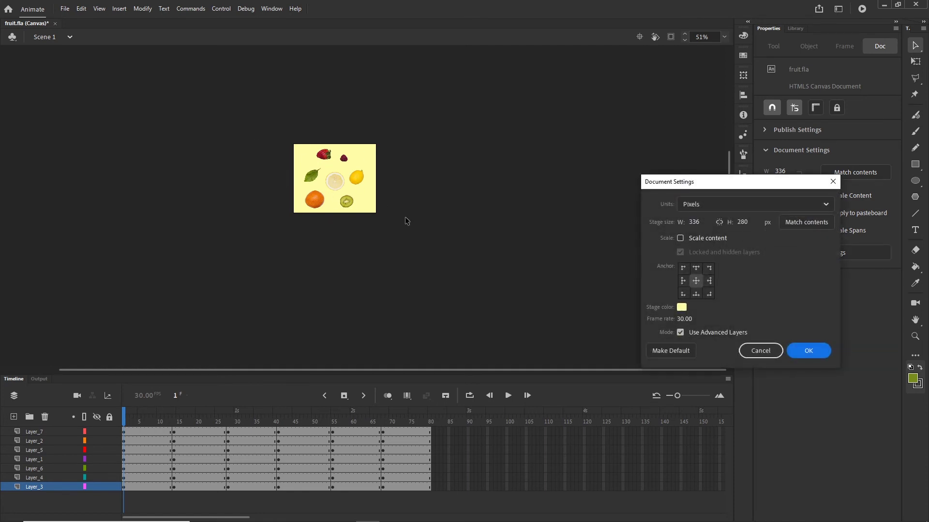
left_click(770, 352)
key("ctrl+Return")
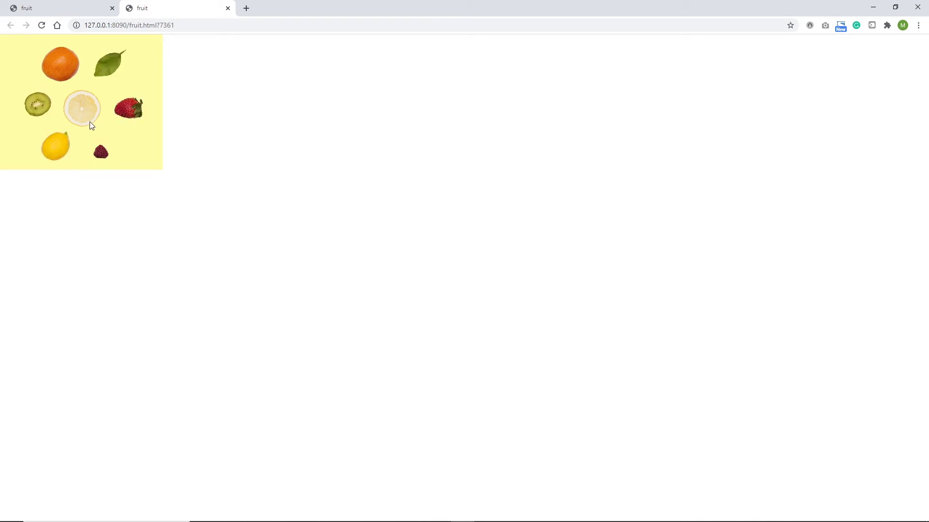
left_click(871, 8)
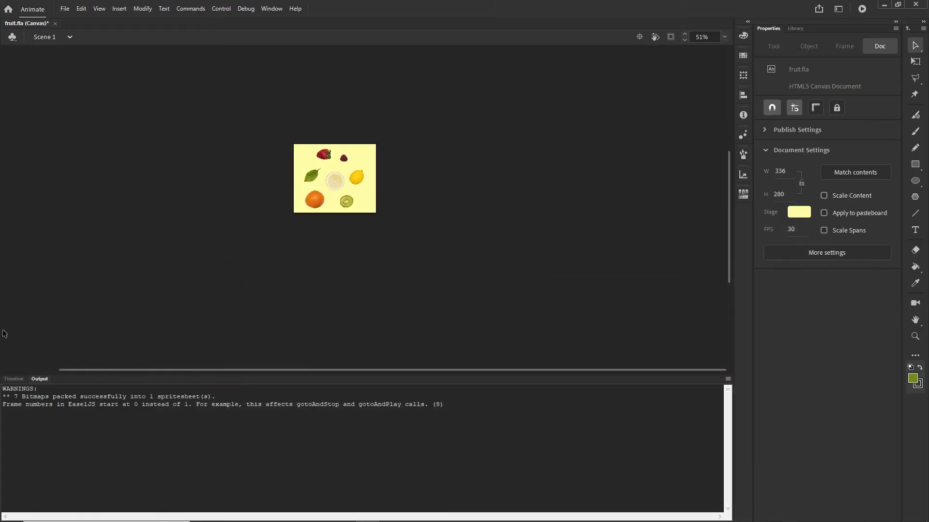
left_click(14, 379)
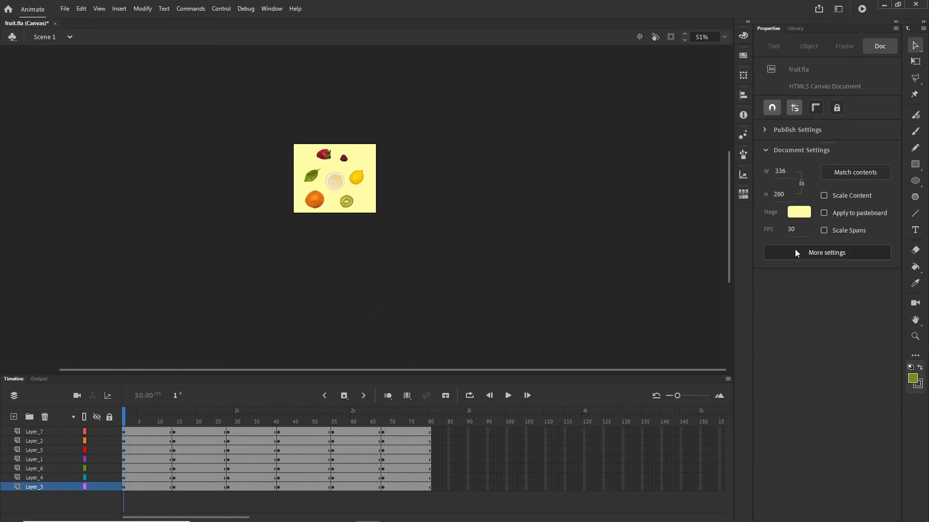
Enlarge the stage to 687 × 573 px with Scale content enabled.
left_click(829, 253)
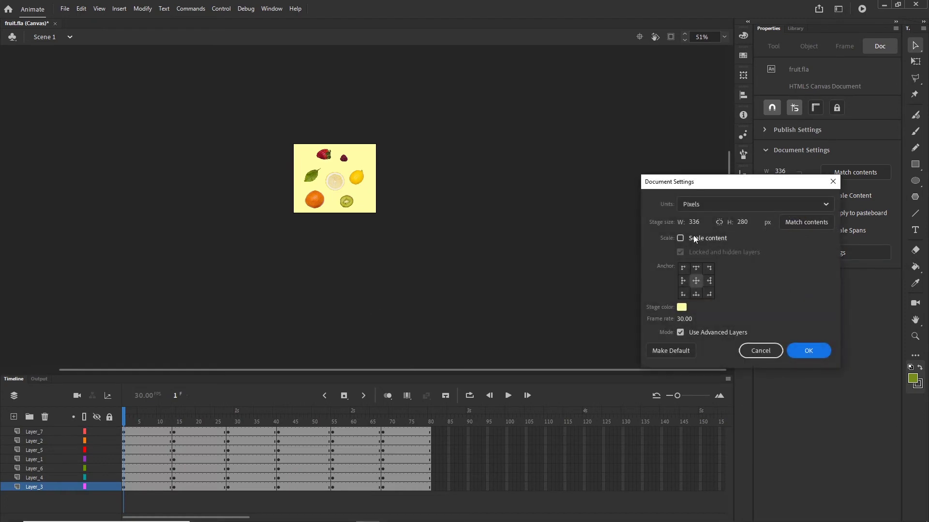
left_click(681, 238)
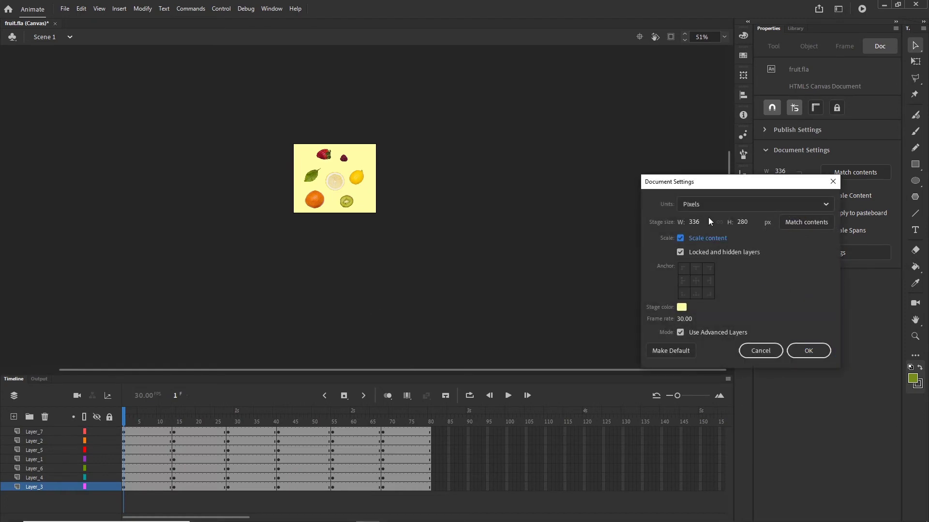
left_click_drag(695, 224, 842, 221)
left_click(809, 351)
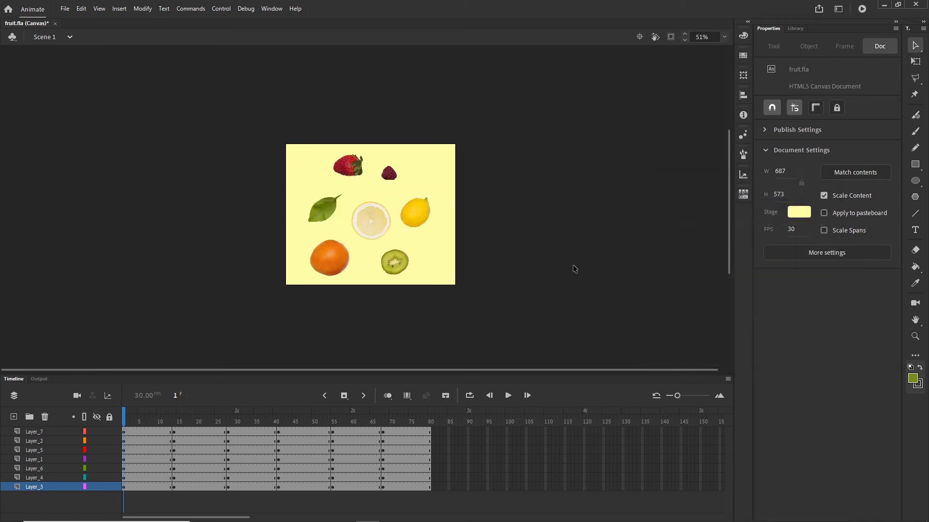
Insert keyframes at frame 80 on all seven layers and move the surrounding fruits and leaf closer to the central lemon slice.
left_click_drag(124, 423, 432, 422)
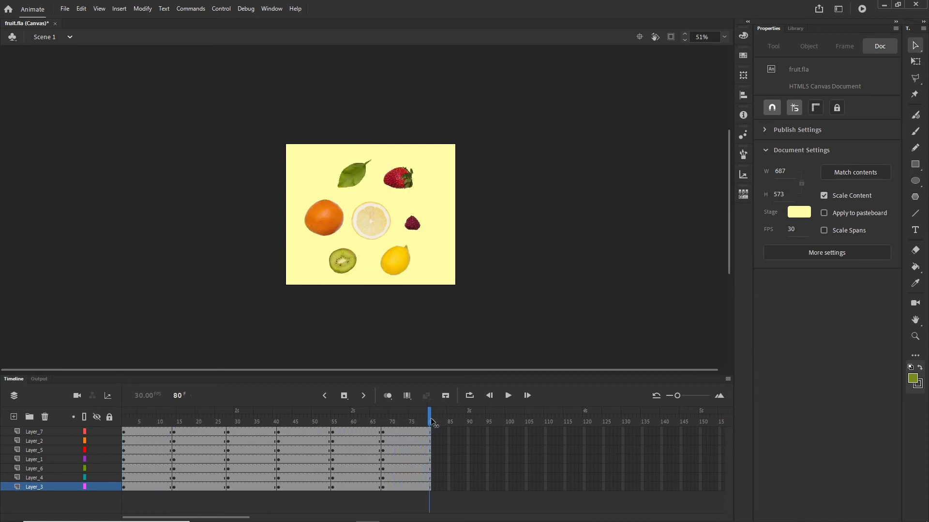
left_click_drag(429, 486, 428, 431)
key("F6")
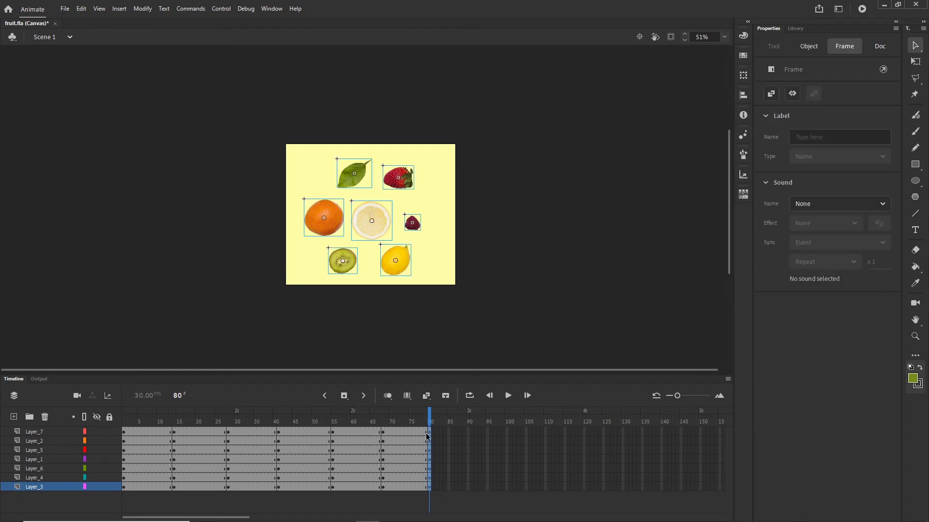
left_click(459, 289)
left_click_drag(399, 264, 335, 226)
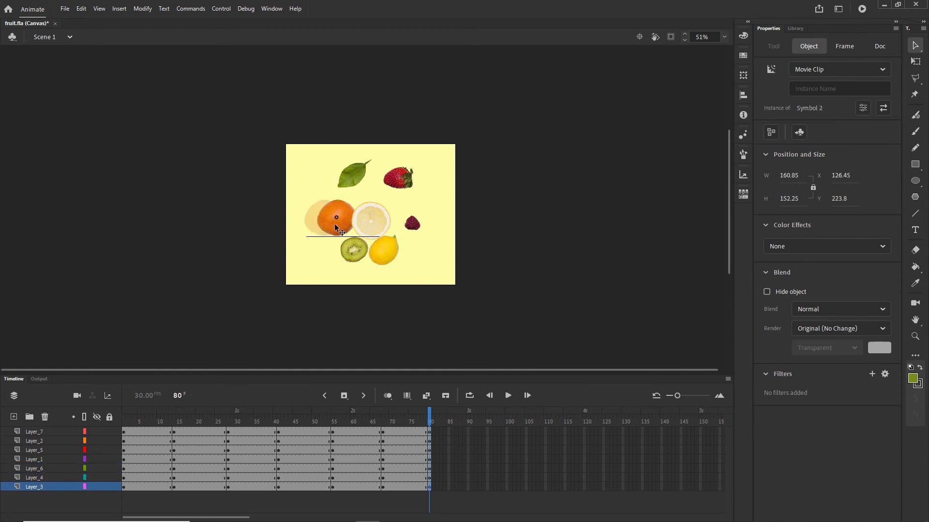
left_click_drag(351, 173, 393, 192)
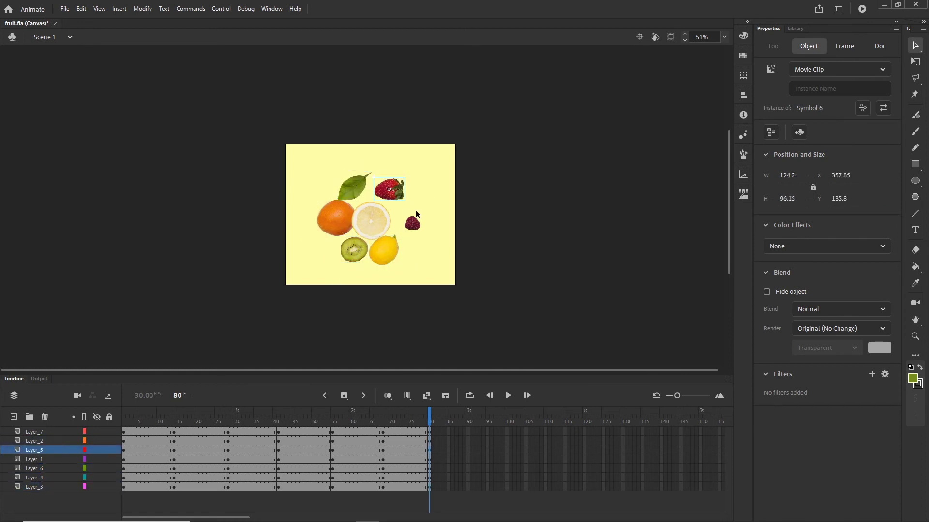
left_click_drag(414, 228, 406, 227)
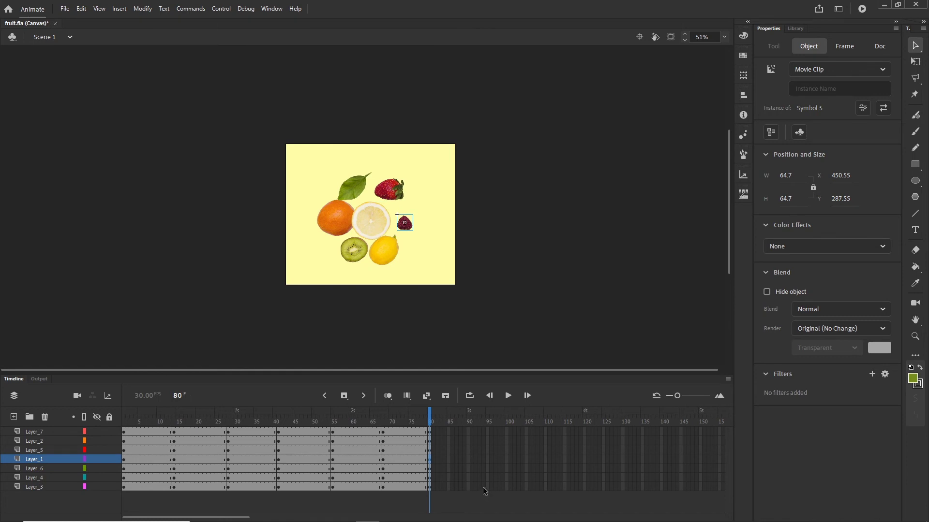
Insert keyframes at frame 92 on all seven layers and tuck the surrounding fruits and leaf tightly around the lemon slice.
left_click_drag(476, 487, 477, 429)
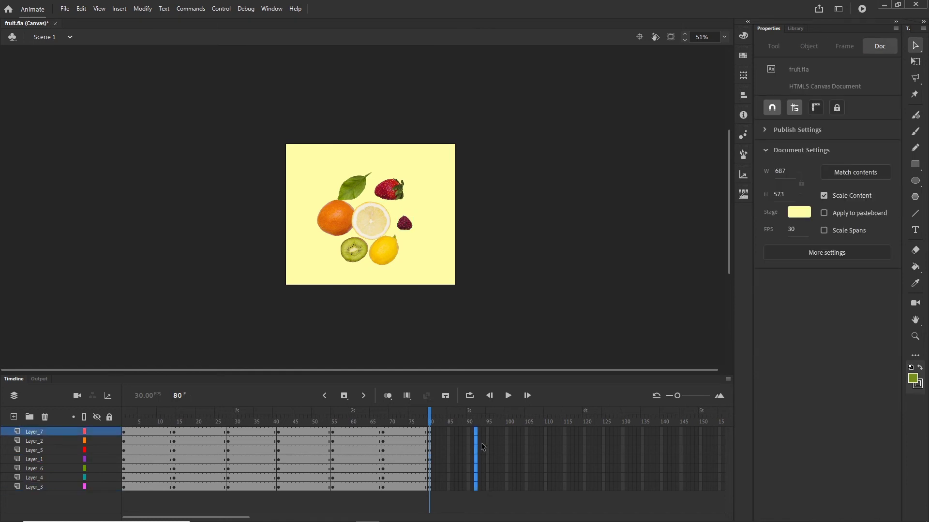
key("F6")
left_click(472, 263)
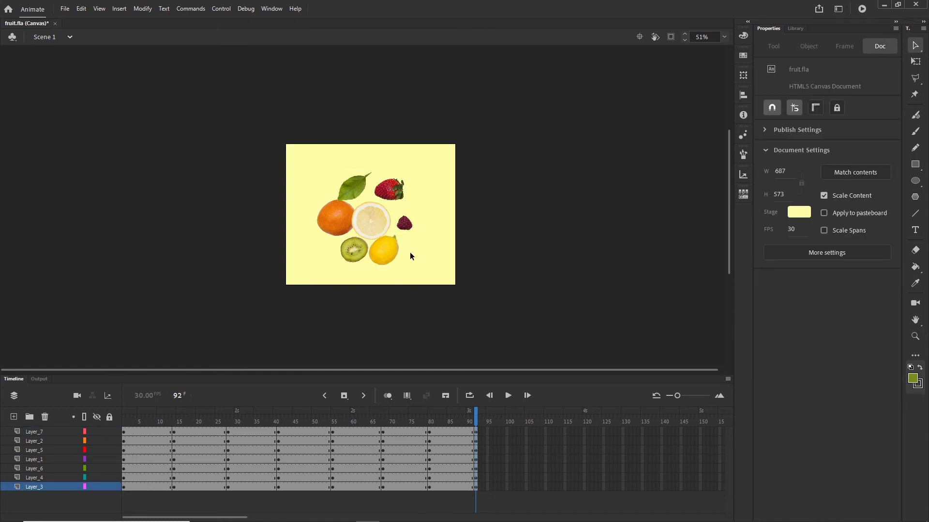
left_click_drag(388, 253, 353, 225)
left_click_drag(358, 182, 403, 222)
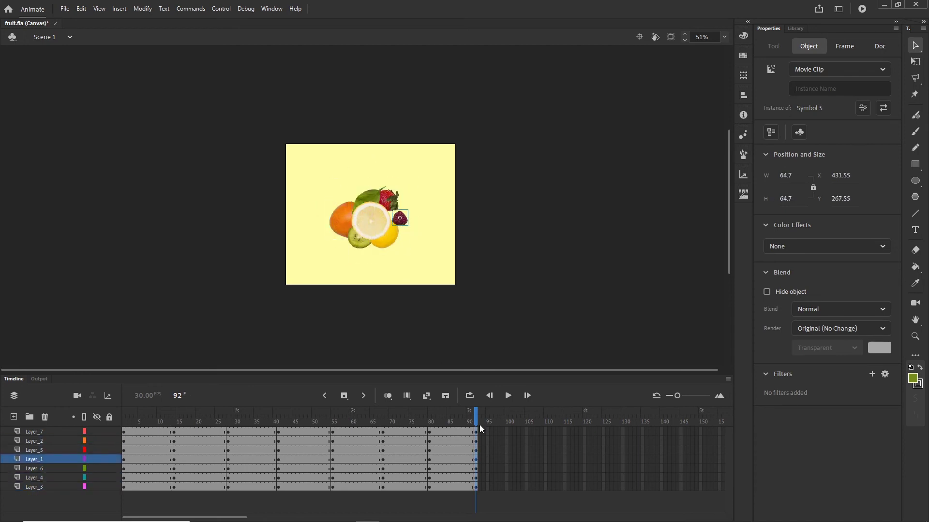
Insert keyframes at frame 105 on all seven layers.
left_click(526, 487)
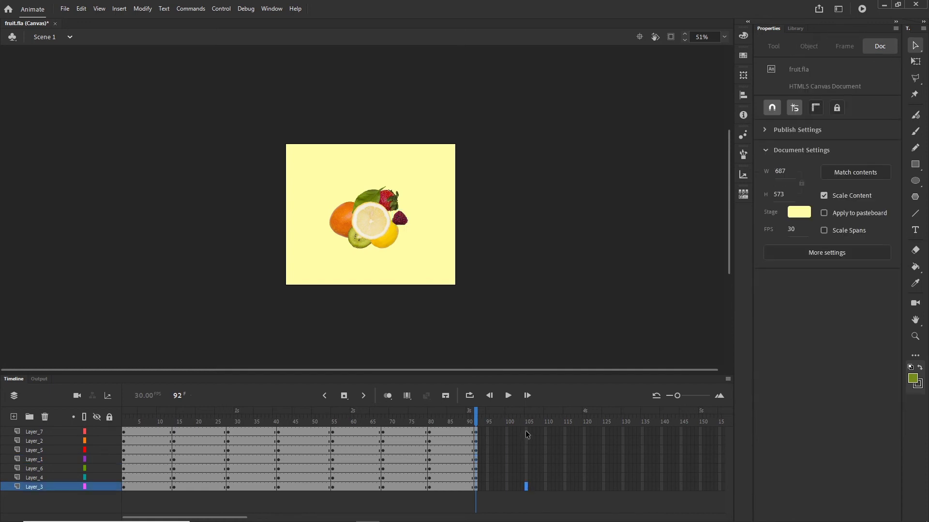
left_click(526, 434, "shift")
key("F6")
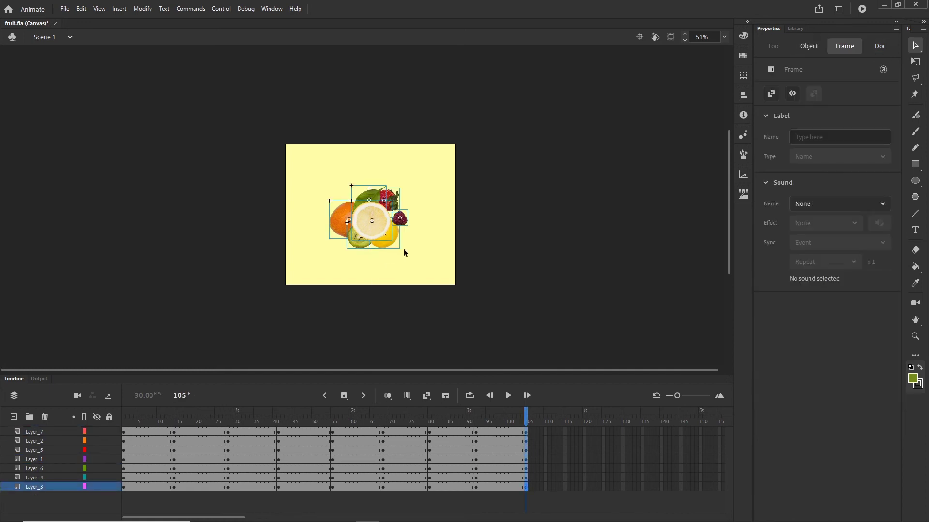
left_click(403, 248)
left_click_drag(385, 234, 393, 243)
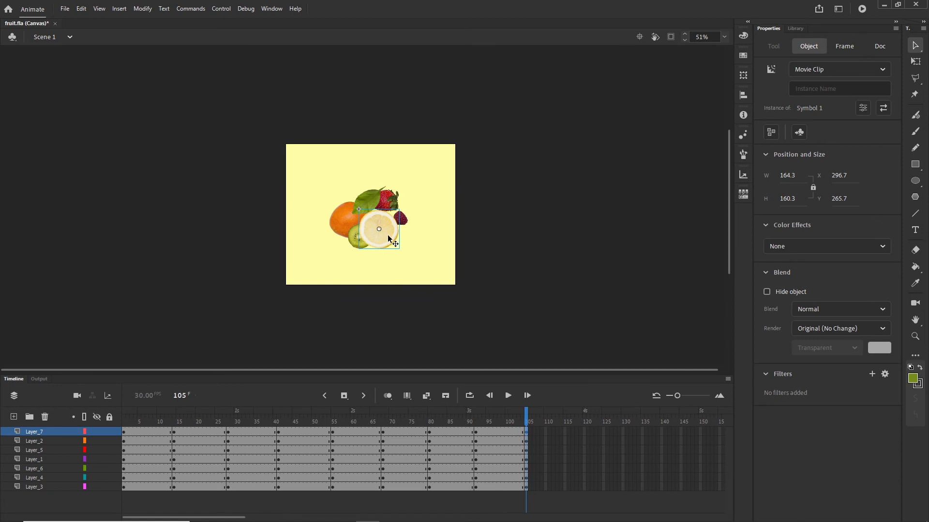
key("ctrl+z")
Move the whole lemon and the kiwi outward from the central lemon slice at frame 105.
scroll(403, 247, "up", 5)
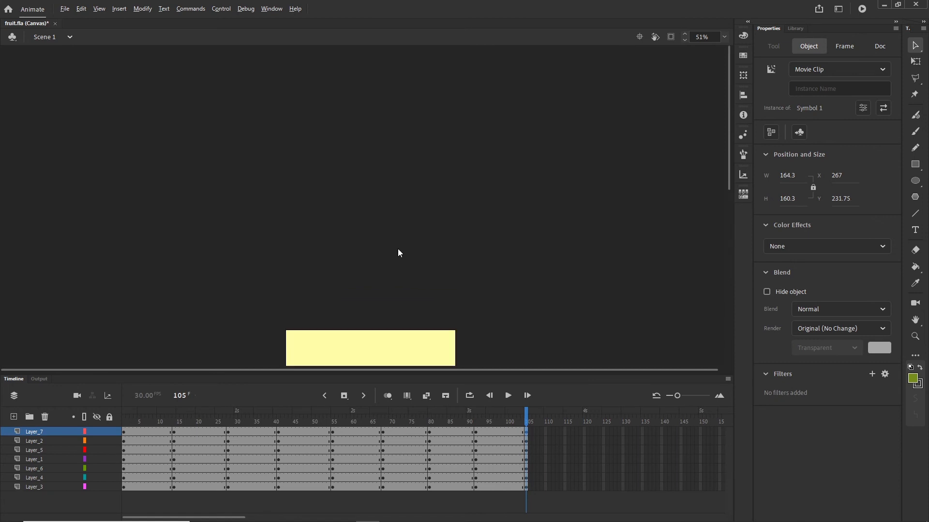
scroll(404, 254, "down", 9)
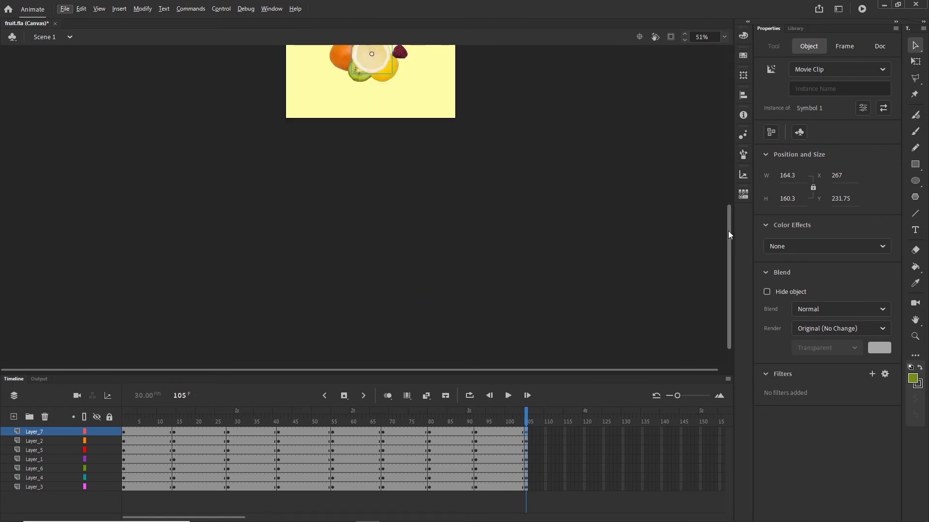
left_click_drag(729, 233, 716, 159)
scroll(380, 211, "up", 3)
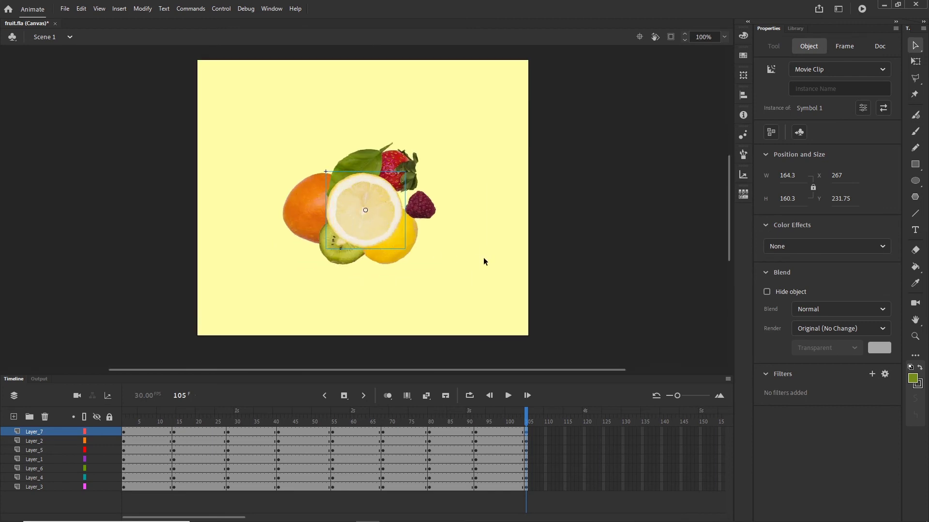
left_click(483, 257)
left_click_drag(410, 249, 439, 264)
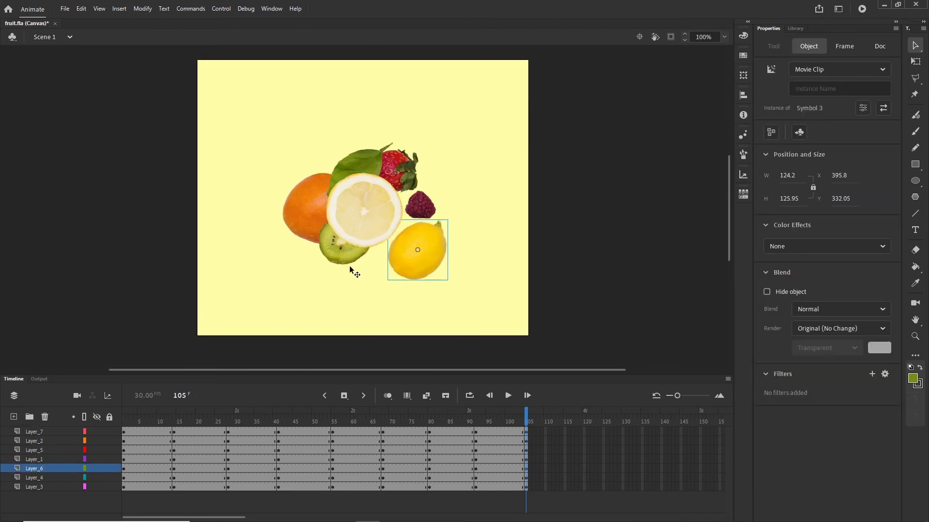
left_click_drag(344, 249, 331, 286)
key("ctrl+z")
left_click(342, 259)
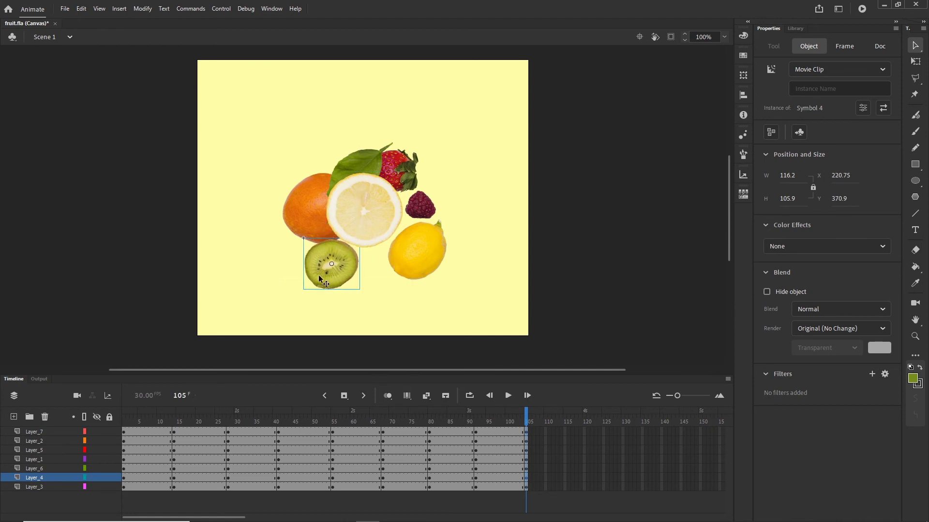
Lock the lemon slice's layer, Layer_7, and move the orange, leaf, strawberry and raspberry outward from the slice at frame 105.
left_click(387, 216)
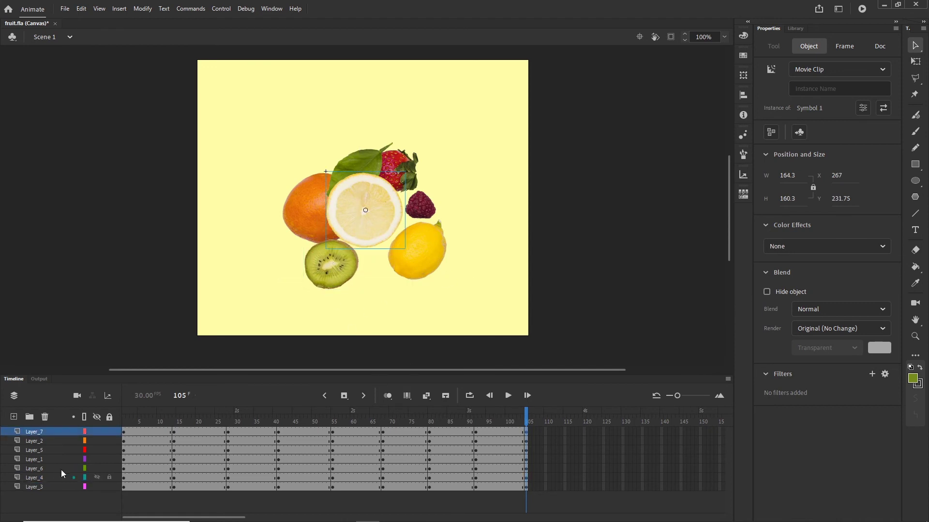
left_click(109, 431)
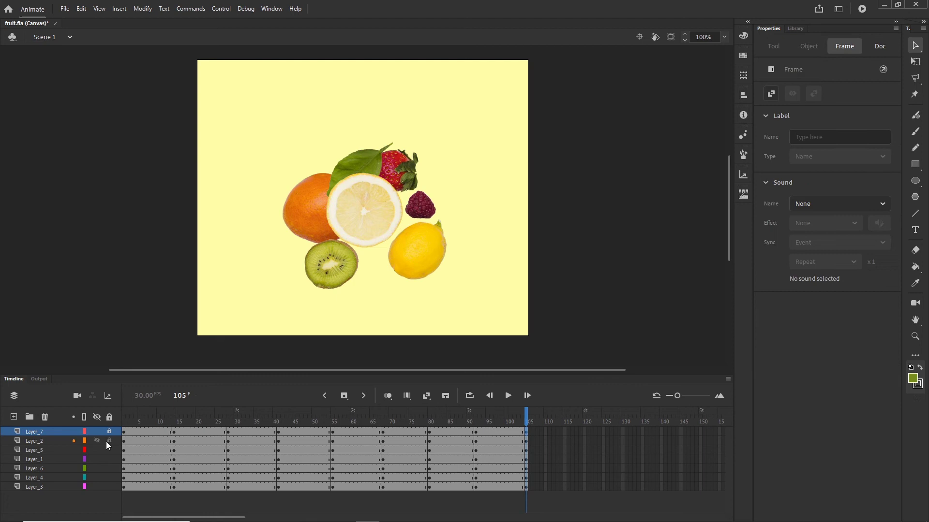
left_click(601, 238)
left_click(306, 205)
left_click_drag(367, 156, 345, 129)
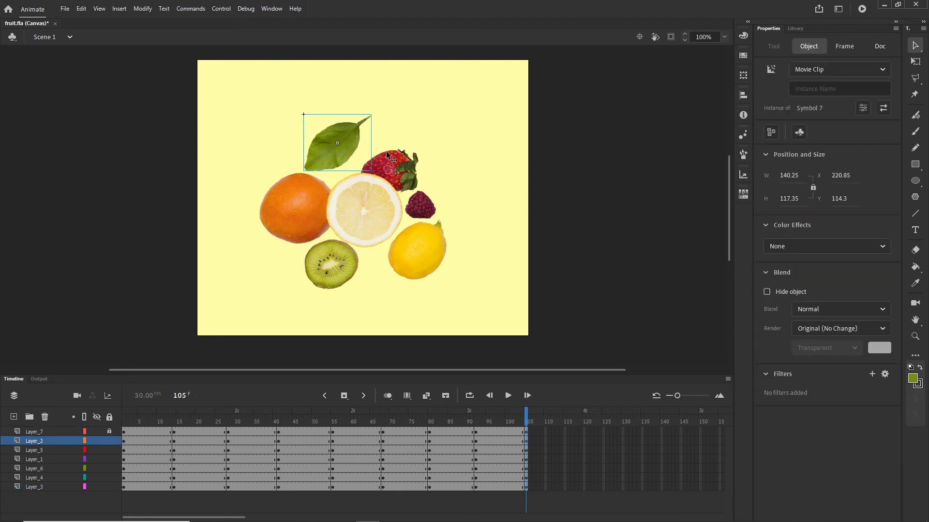
left_click_drag(395, 160, 416, 127)
left_click_drag(423, 209, 445, 192)
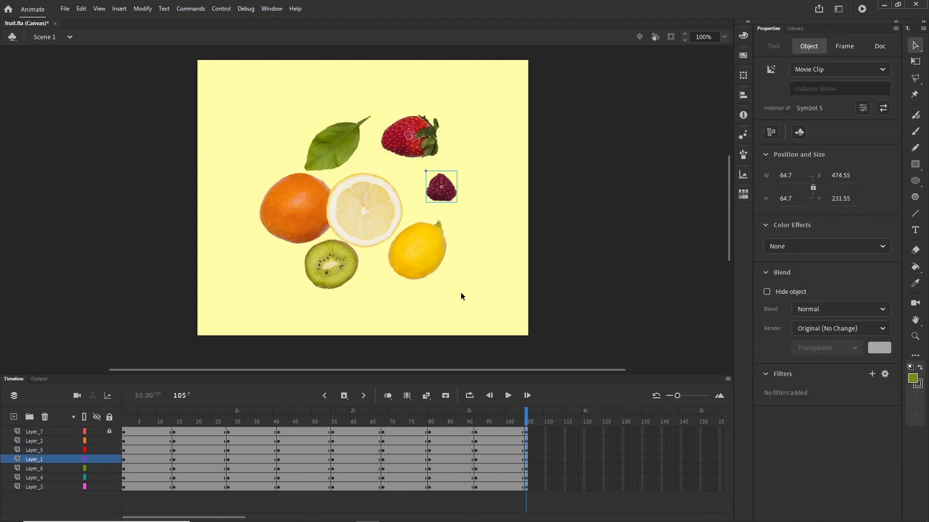
Insert keyframes at frame 118 on all seven layers and spread the surrounding fruits and leaf farther from the lemon slice.
left_click(577, 487)
left_click(576, 431, "shift")
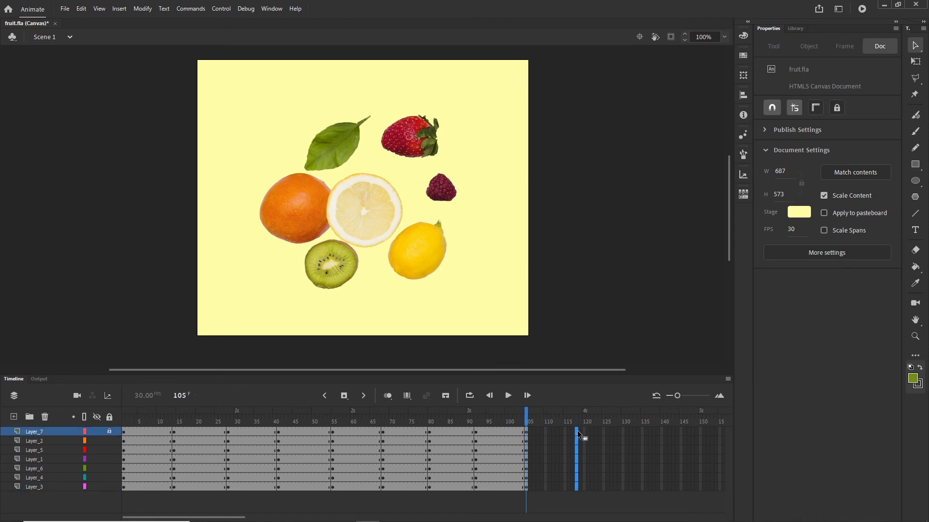
key("F6")
left_click(443, 274)
left_click_drag(310, 222, 270, 216)
left_click_drag(326, 259, 288, 281)
left_click_drag(333, 140, 305, 113)
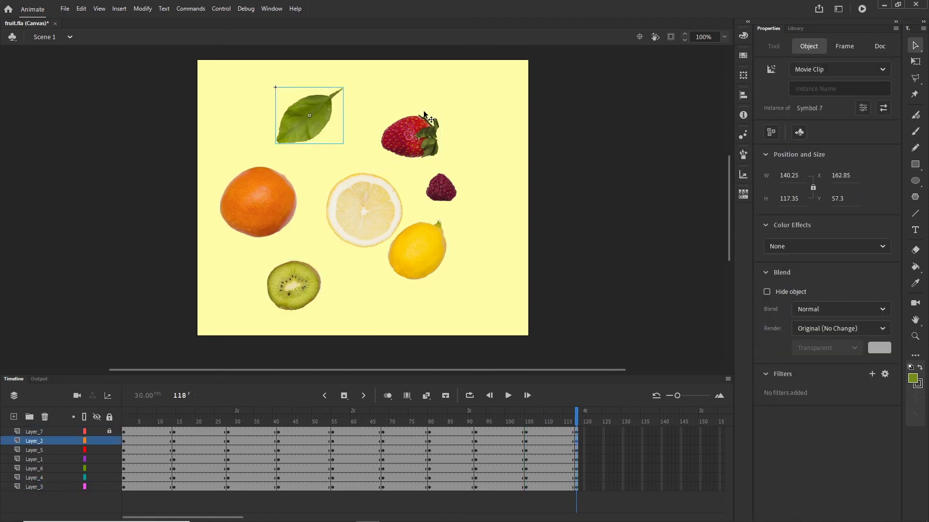
left_click_drag(408, 136, 424, 97)
left_click_drag(447, 187, 469, 178)
left_click_drag(436, 250, 478, 286)
Insert keyframes at frame 130 on all seven layers and move the surrounding fruits and leaf out to the stage edges.
left_click(623, 486)
left_click(624, 430, "shift")
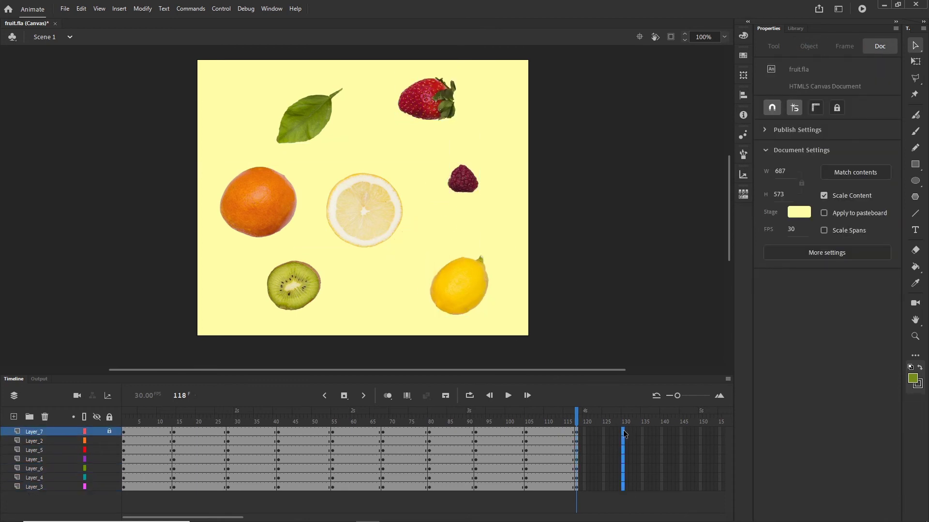
key("F6")
left_click(625, 293)
left_click_drag(244, 202, 201, 189)
left_click_drag(293, 290, 262, 315)
left_click_drag(460, 295, 470, 323)
left_click_drag(463, 179, 511, 191)
key("space")
left_click_drag(517, 157, 524, 240)
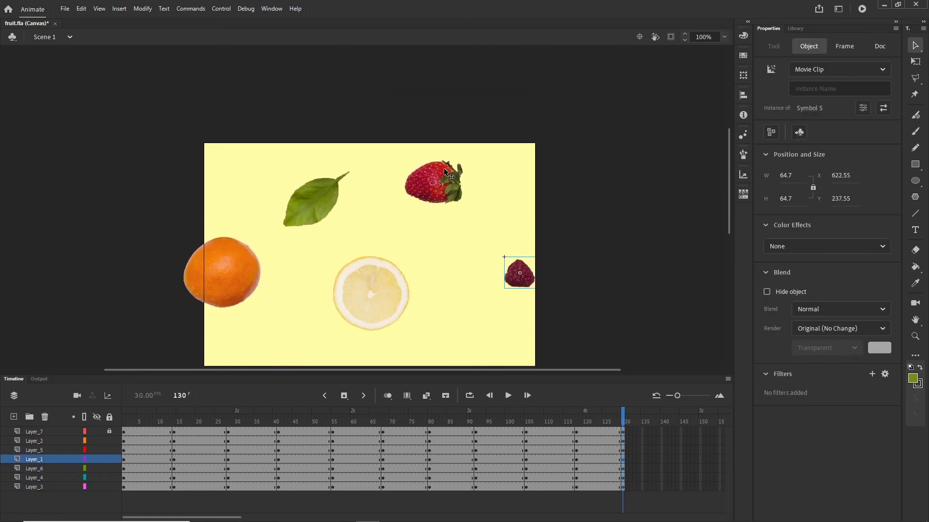
left_click_drag(443, 176, 459, 138)
left_click_drag(323, 199, 316, 153)
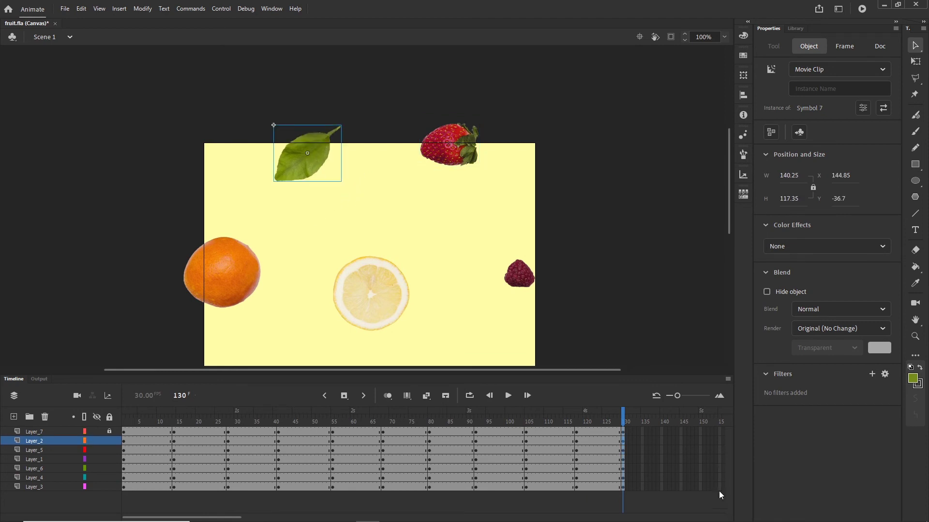
Insert keyframes at frame 142 on all seven layers.
left_click(670, 486)
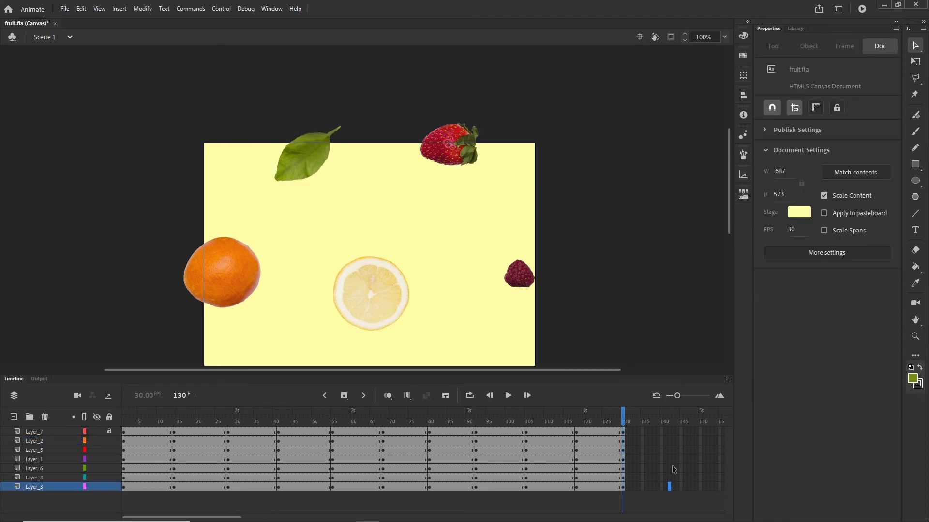
left_click(668, 431, "shift")
key("F6")
scroll(468, 299, "down", 2)
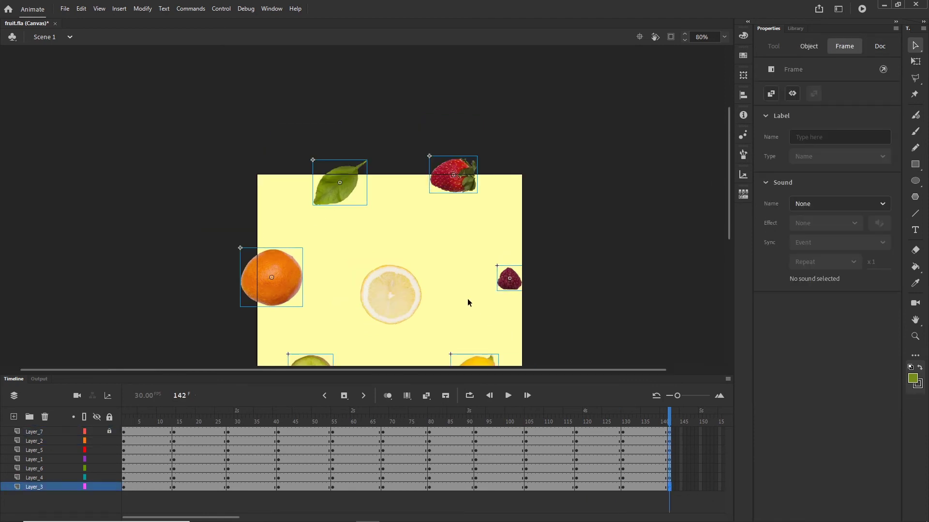
scroll(467, 298, "down", 2)
Move the strawberry, leaf, orange, kiwi, raspberry and whole lemon completely off the stage at frame 142, leaving only the lemon slice.
left_click(498, 228)
left_click_drag(417, 222, 422, 189)
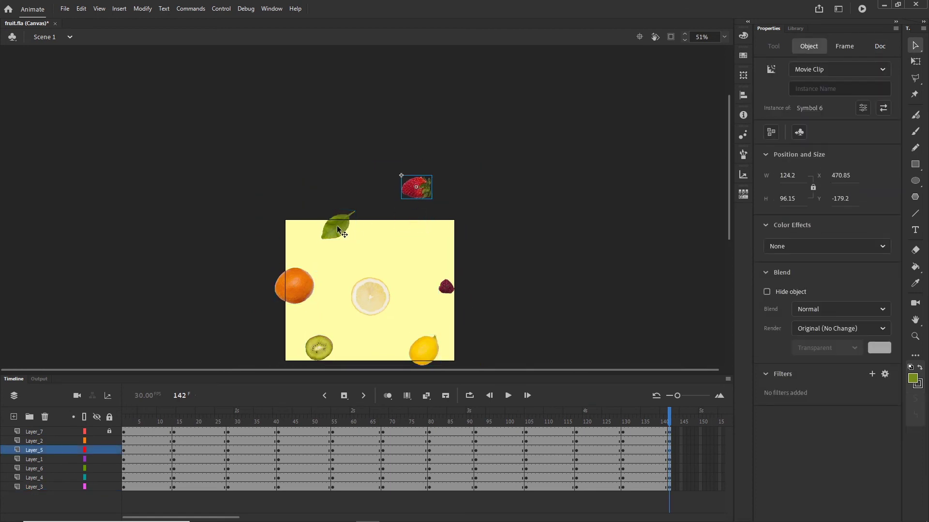
left_click_drag(337, 227, 325, 184)
left_click_drag(296, 287, 250, 287)
left_click_drag(335, 338, 302, 329)
left_click_drag(425, 306, 440, 328)
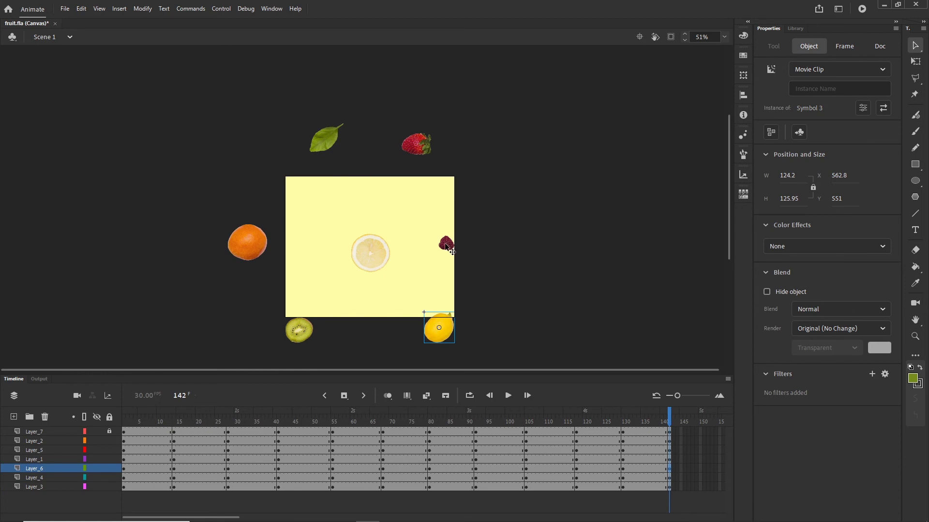
left_click_drag(446, 248, 486, 246)
left_click(508, 288)
left_click_drag(453, 337, 470, 348)
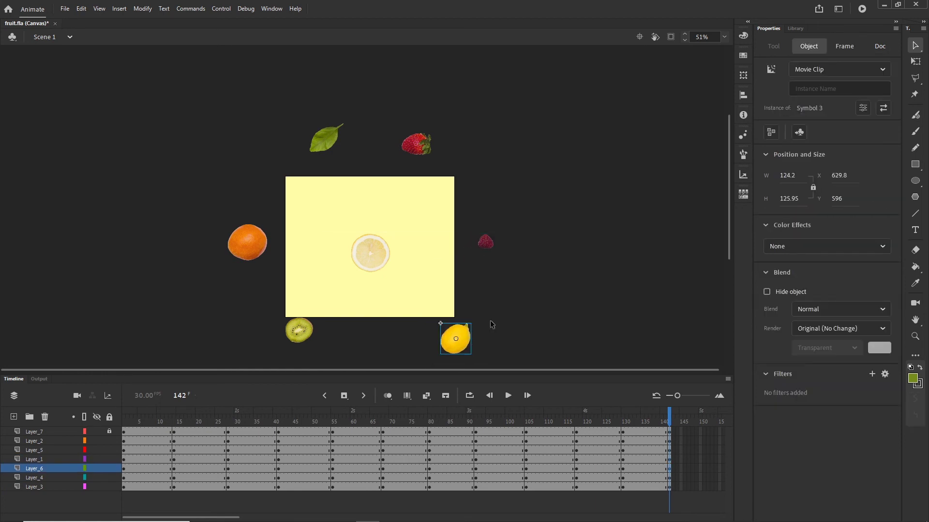
left_click_drag(536, 294, 522, 286)
Preview the banner with the fruits leaving the stage in the browser and return to the timeline.
key("ctrl+Return")
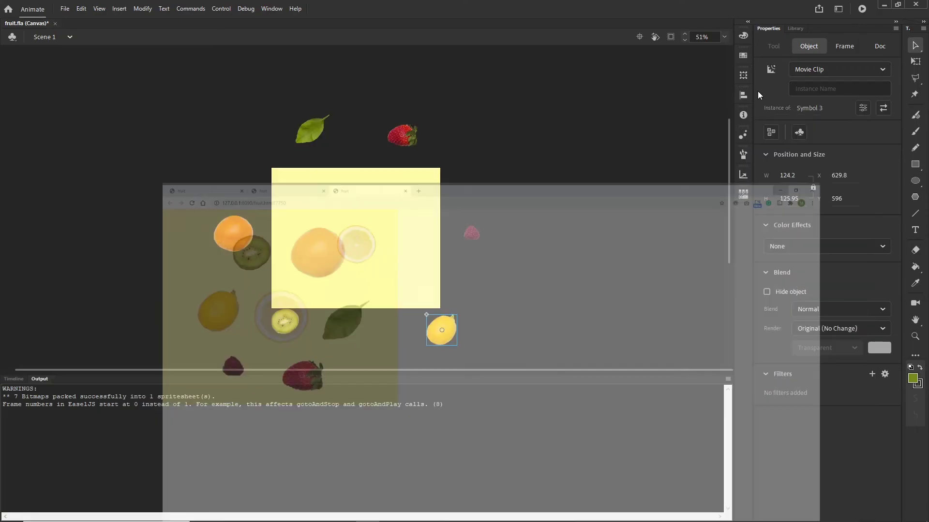
left_click(863, 8)
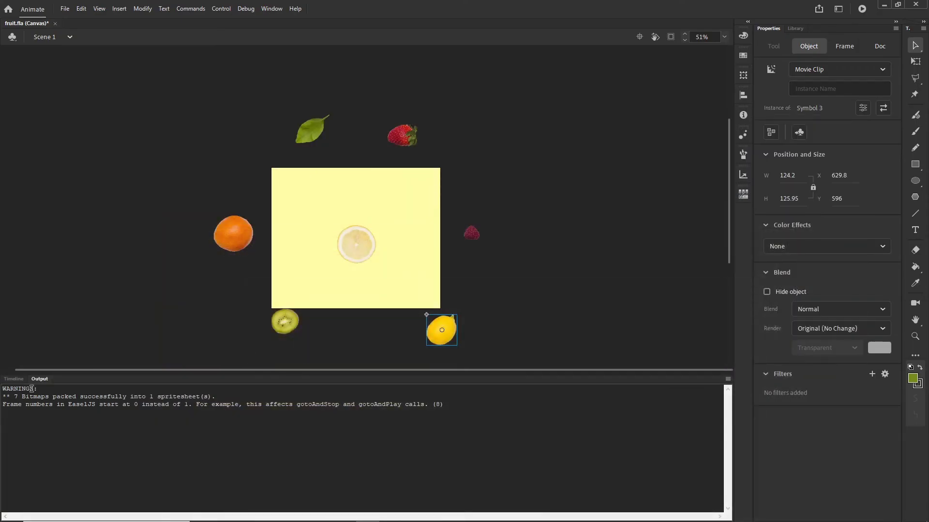
left_click(17, 380)
mouse_move(669, 416)
left_mouse_down()
mouse_move(642, 417)
mouse_move(670, 417)
left_mouse_up()
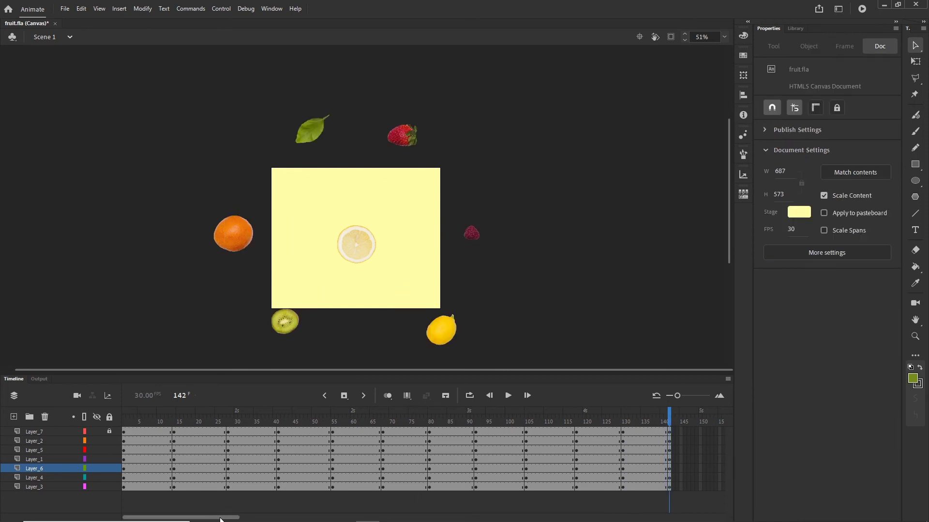
Extend all seven layers to frame 152 by inserting frames without new keyframes.
left_click_drag(220, 518, 278, 518)
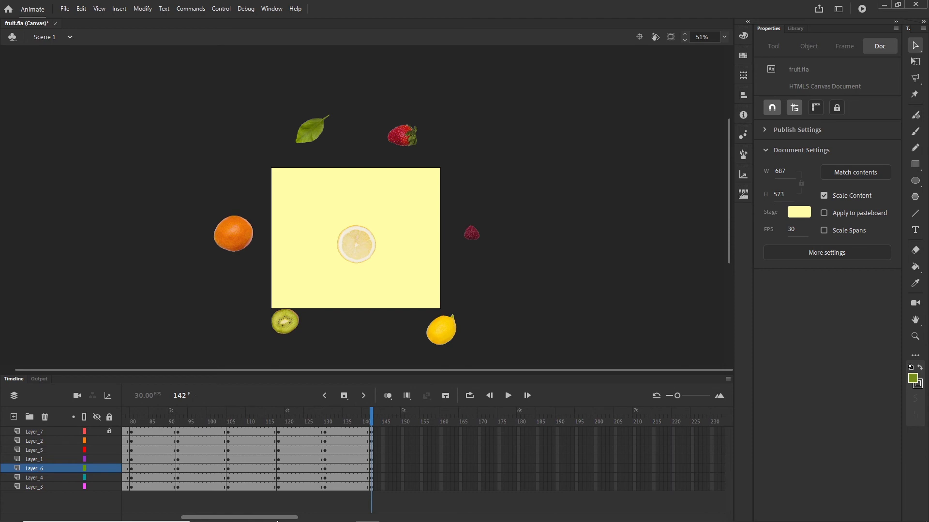
left_click(410, 487)
left_click(411, 431, "shift")
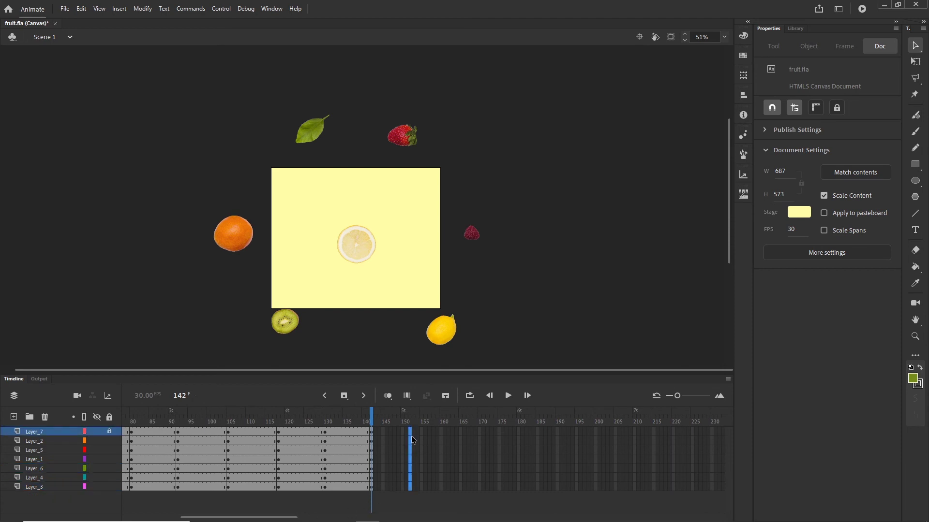
key("F5")
left_click(407, 412)
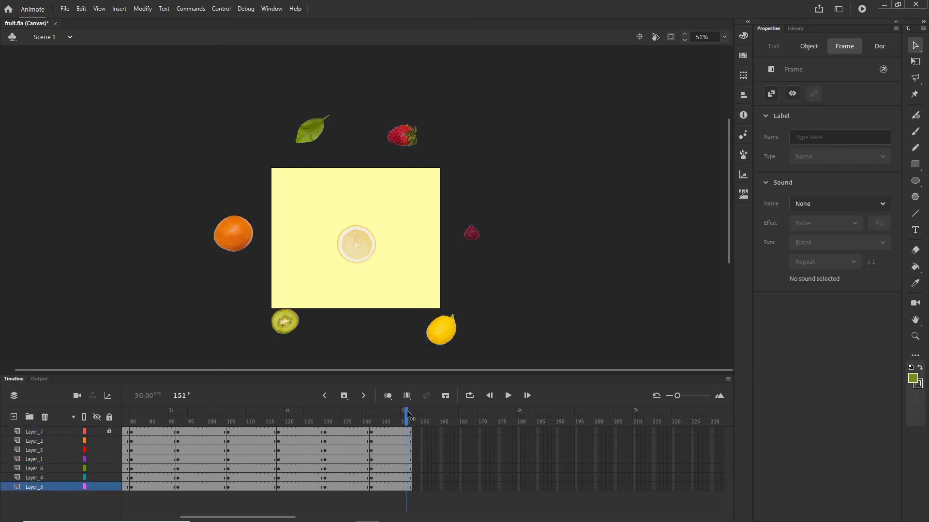
left_click_drag(404, 413, 419, 416)
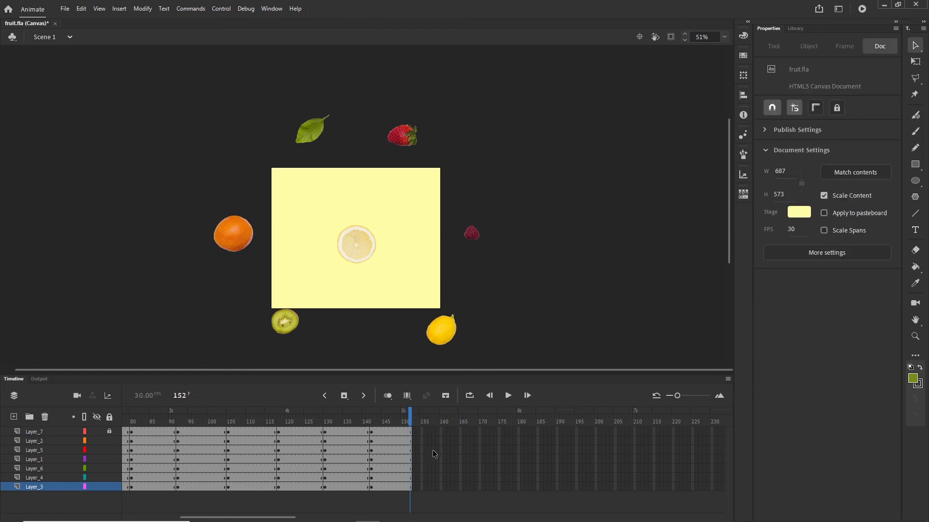
right_click(440, 449)
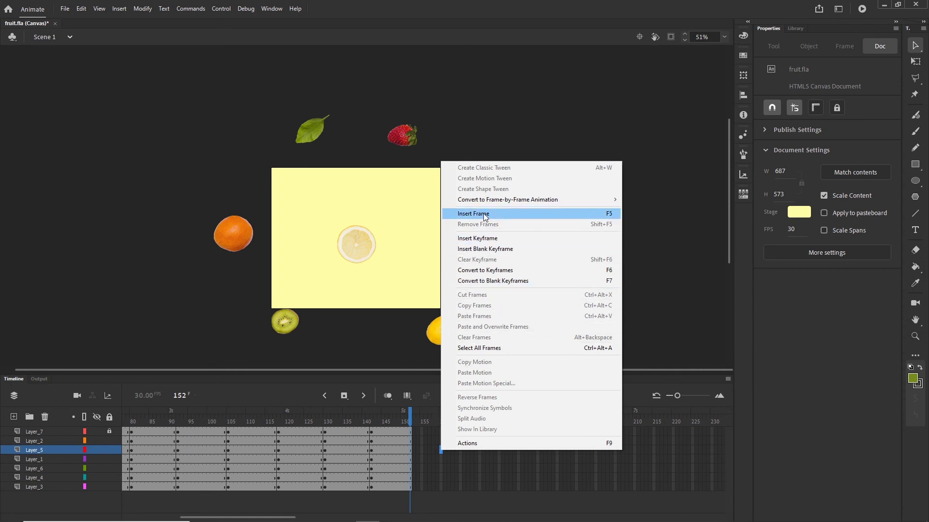
left_click(702, 297)
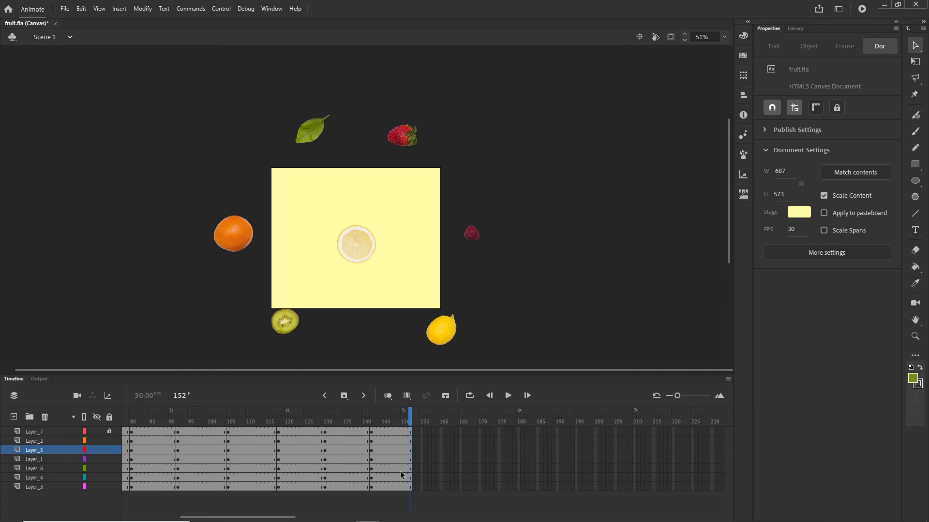
Scrub the animation back to frame 85, preview the extended banner in the browser and return to the timeline.
left_click_drag(411, 419, 151, 419)
key("ctrl+Return")
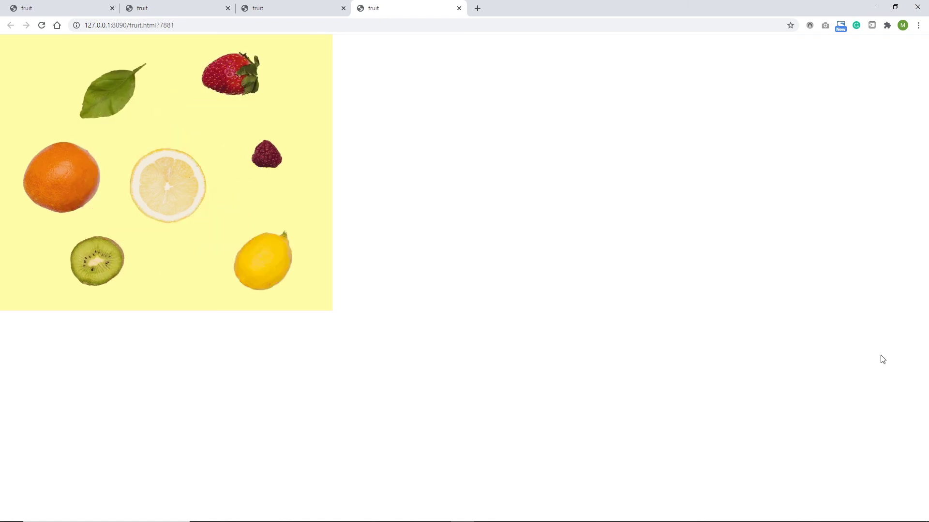
left_click(872, 8)
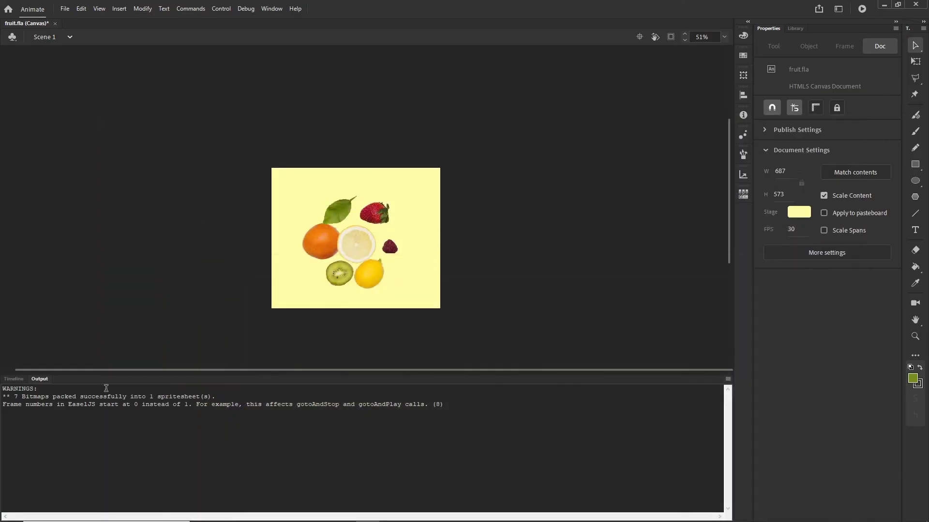
left_click(14, 380)
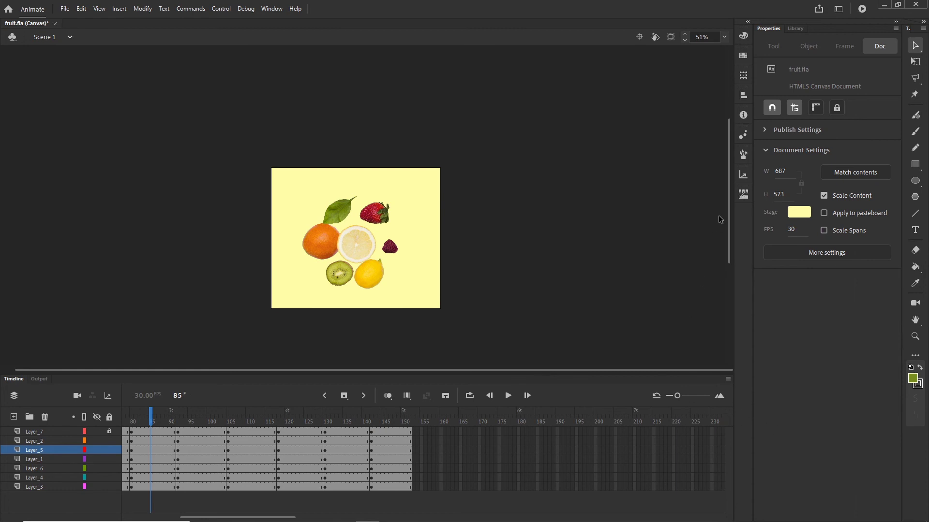
left_click_drag(729, 222, 729, 252)
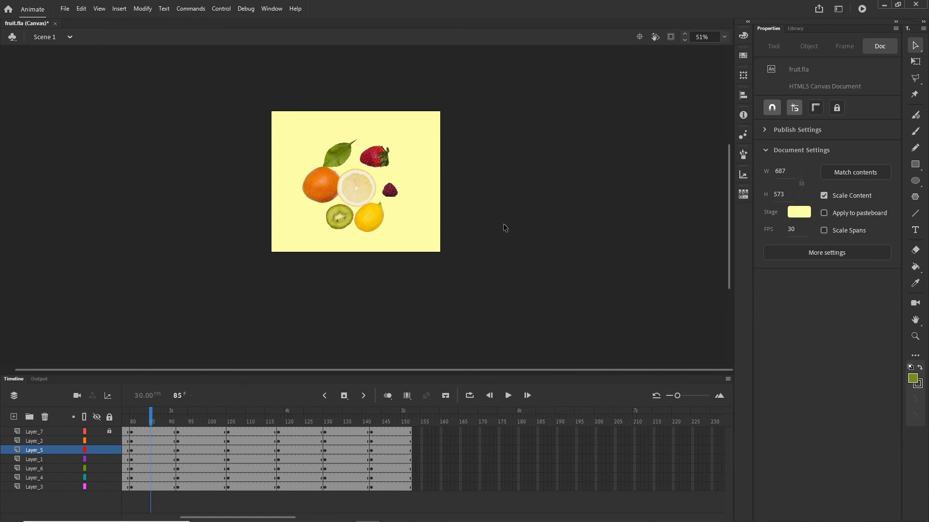
Switch to File Explorer, open the banner folder inside Tutorial and check the contents of its images subfolder.
mouse_move(455, 520)
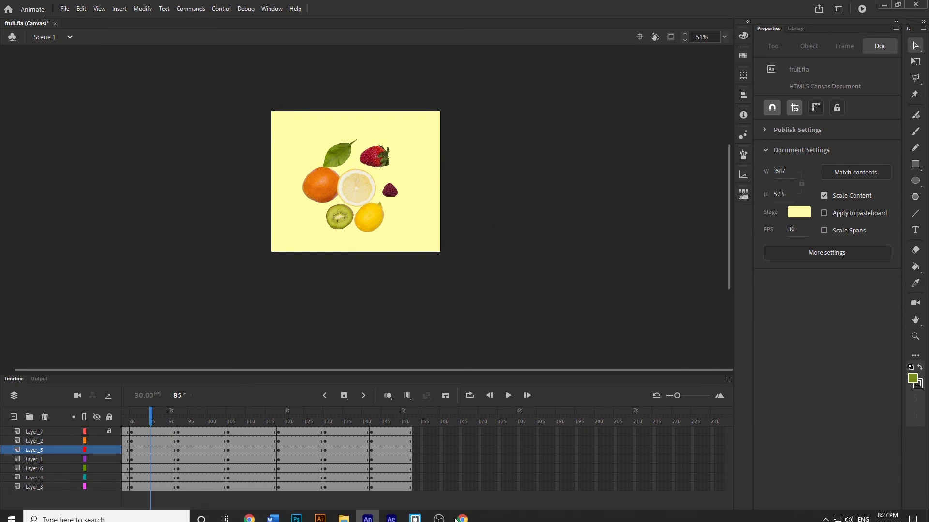
mouse_move(342, 518)
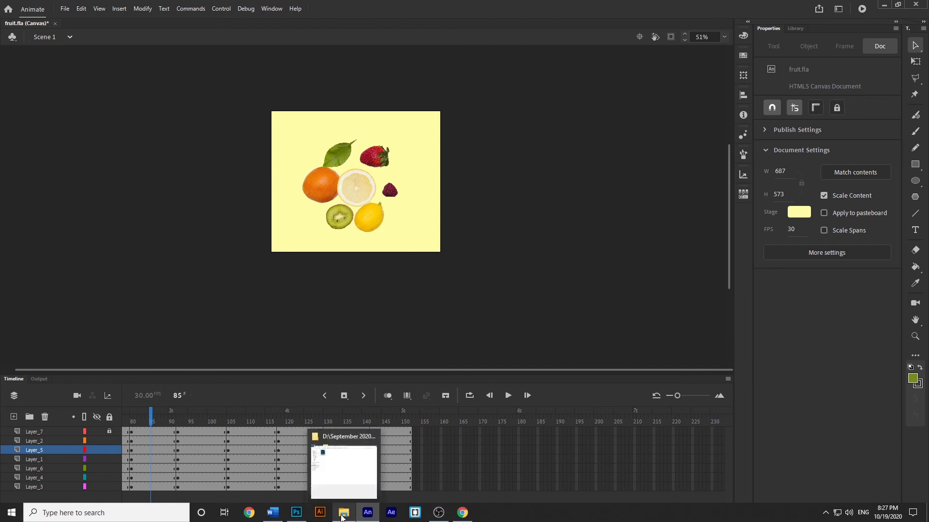
left_click(353, 472)
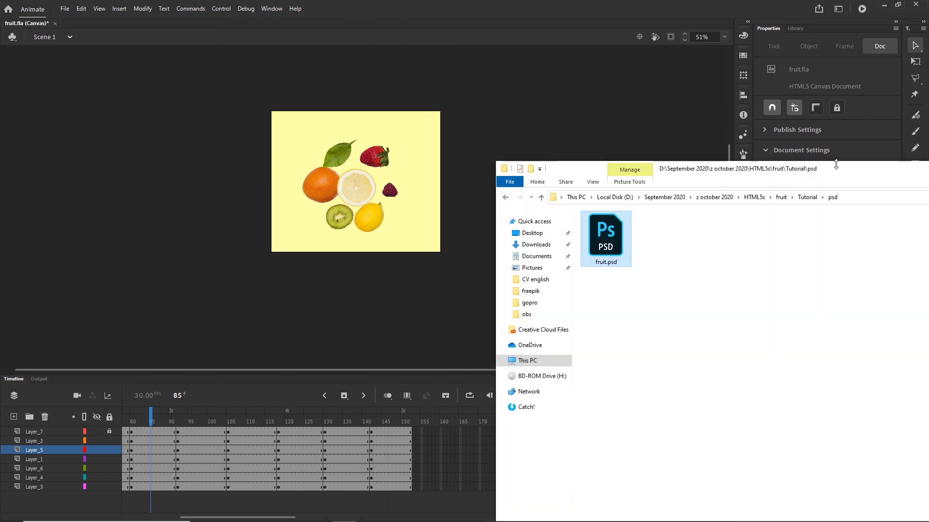
left_click_drag(847, 168, 546, 150)
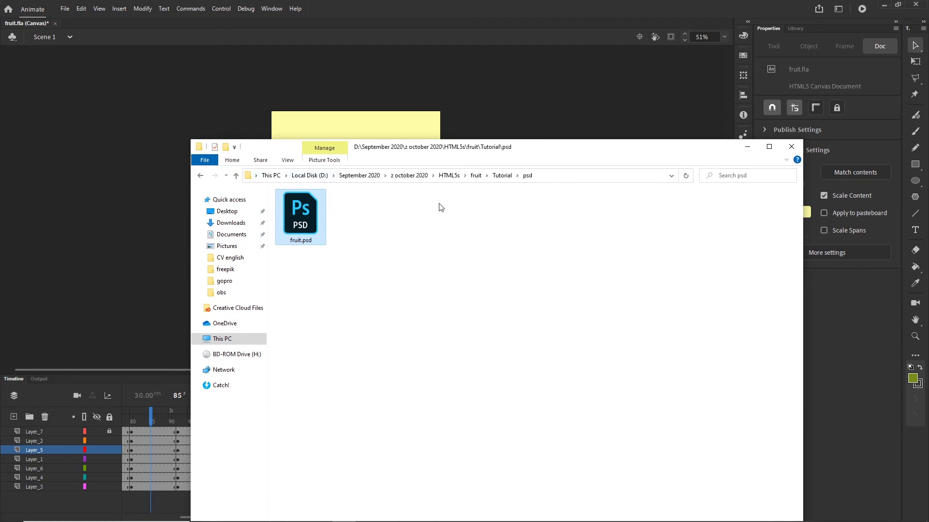
left_click(501, 176)
double_click(299, 207)
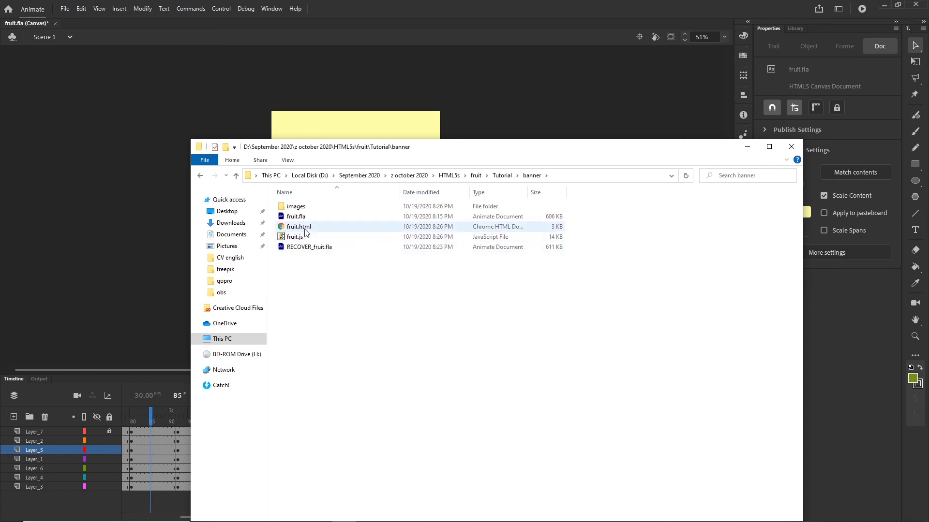
left_click(298, 208)
double_click(297, 207)
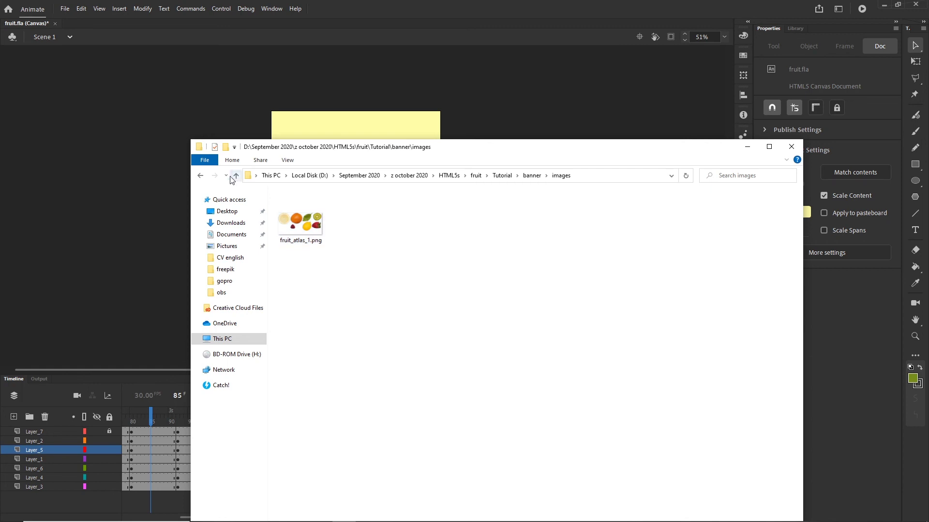
left_click(201, 177)
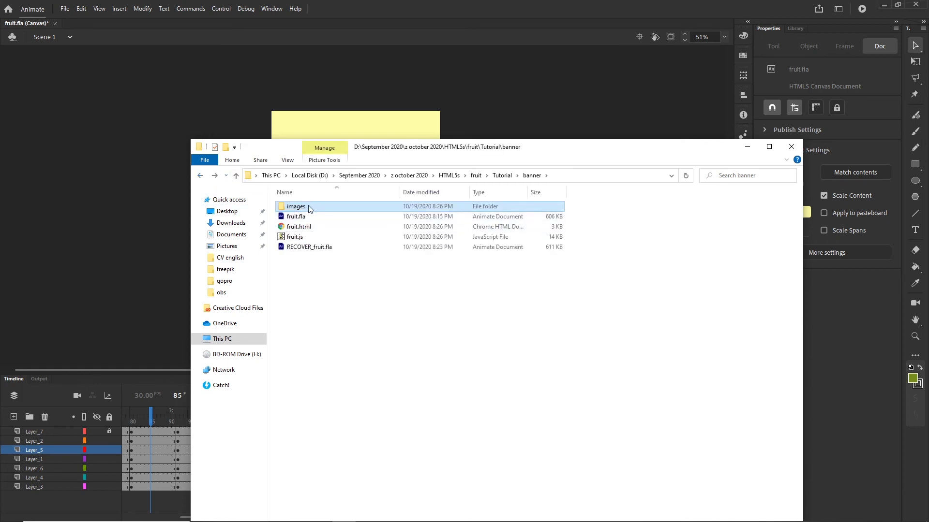
Delete fruit.js, fruit.html and the images folder from the banner folder.
left_click(300, 238)
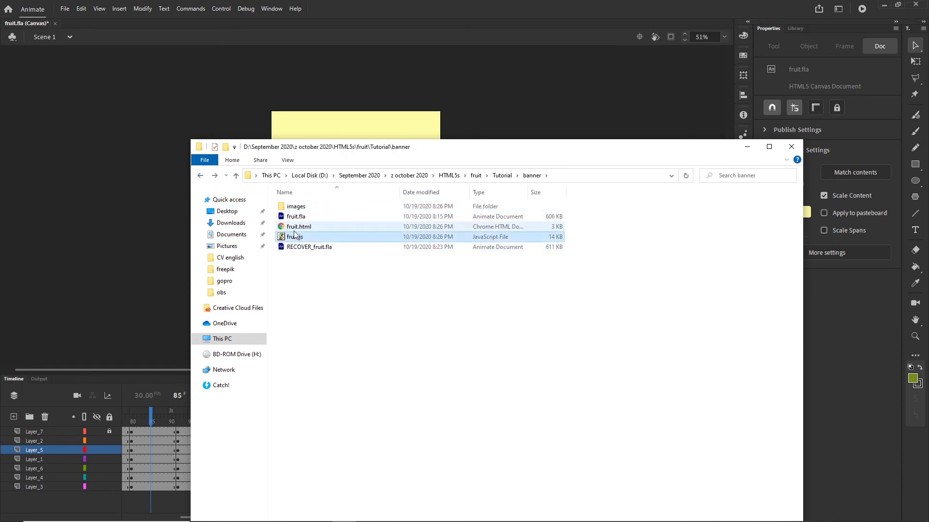
left_click(296, 229, "ctrl")
key("Delete")
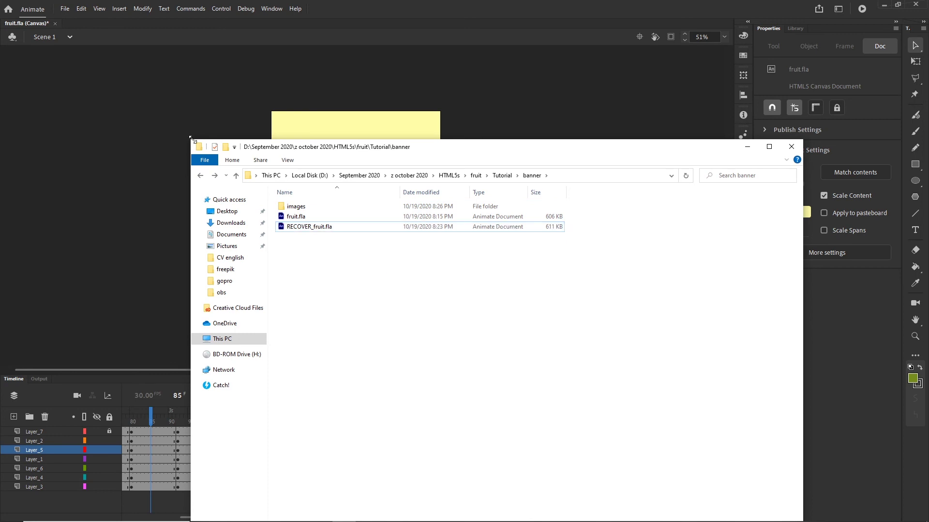
left_click(296, 207)
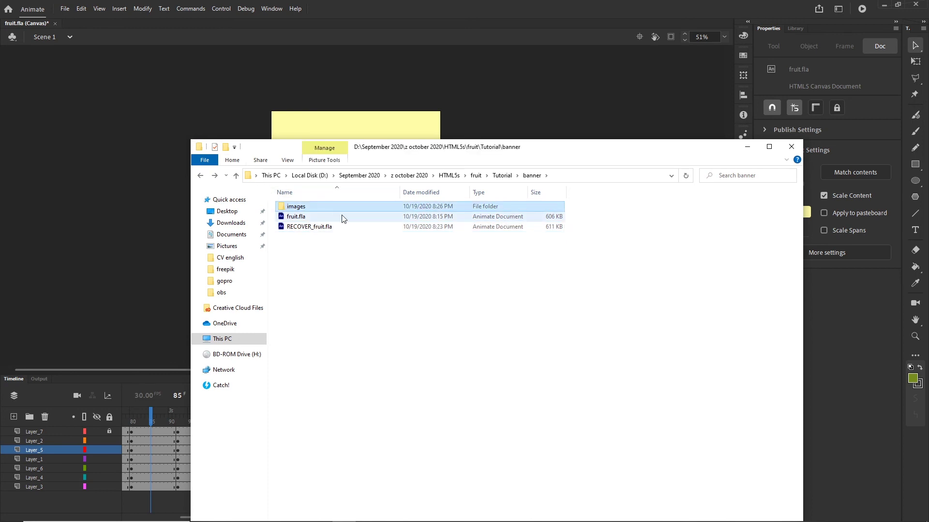
key("Delete")
Create a new folder named index in the banner folder and return to Animate.
right_click(304, 257)
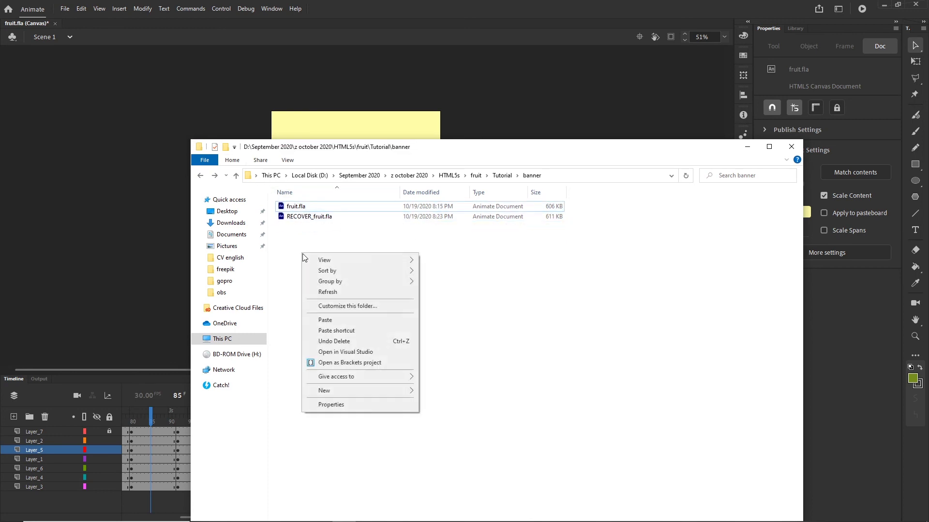
mouse_move(339, 391)
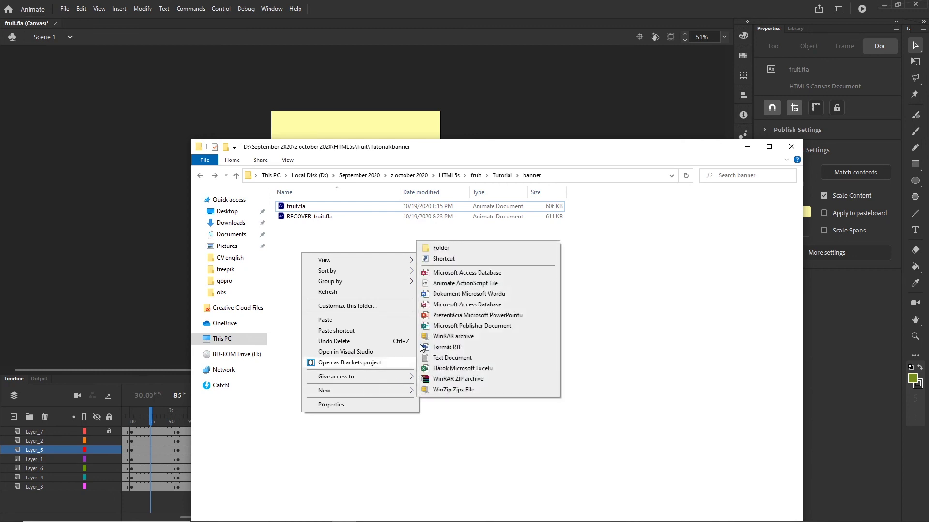
left_click(446, 249)
type("index")
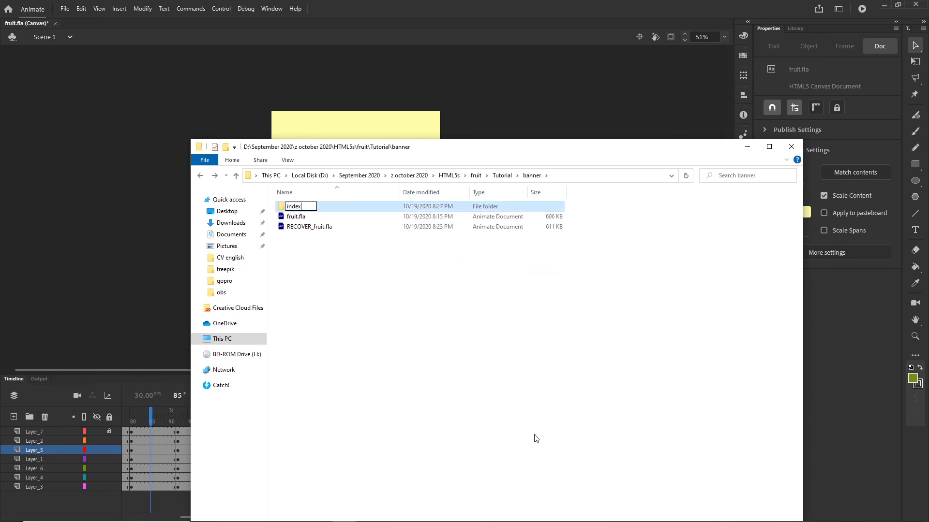
left_click(448, 344)
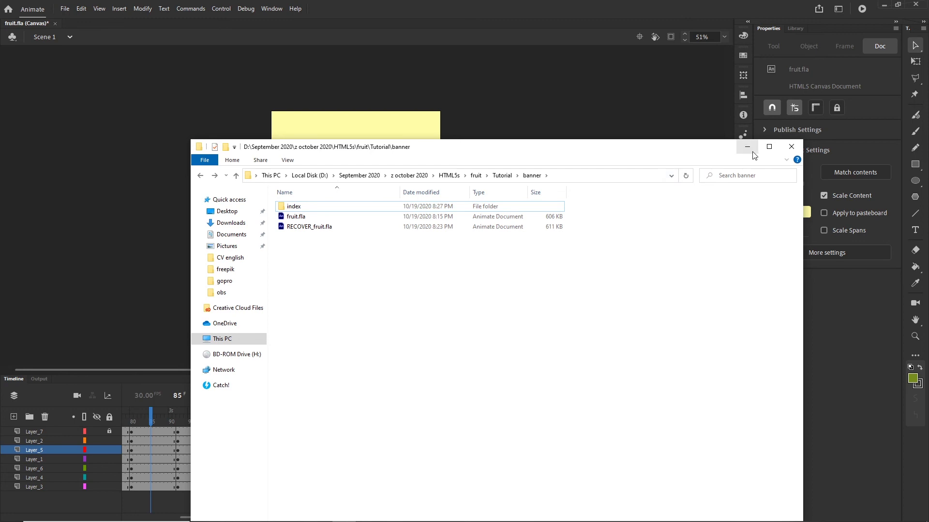
left_click(752, 150)
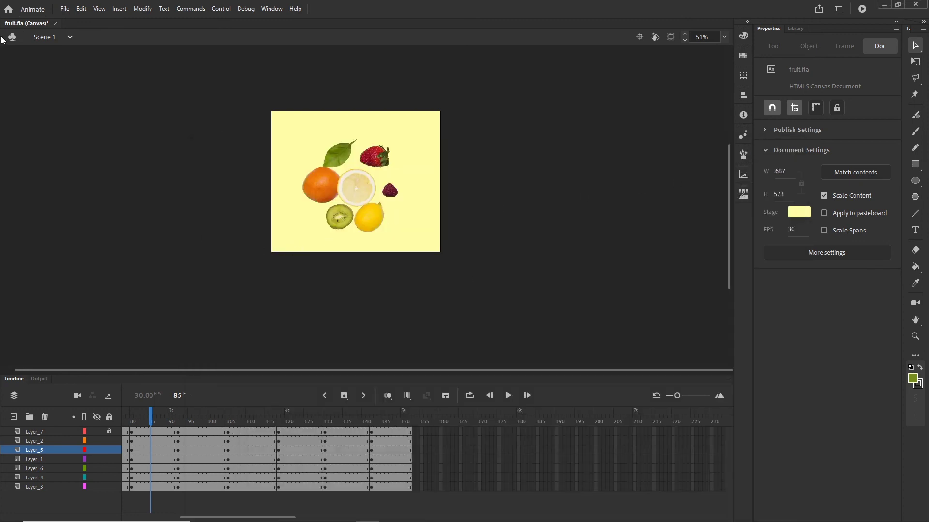
In the publish settings, browse the output destination to z october 2020\HTML5s\fruit\Tutorial\banner\index.
left_click(65, 9)
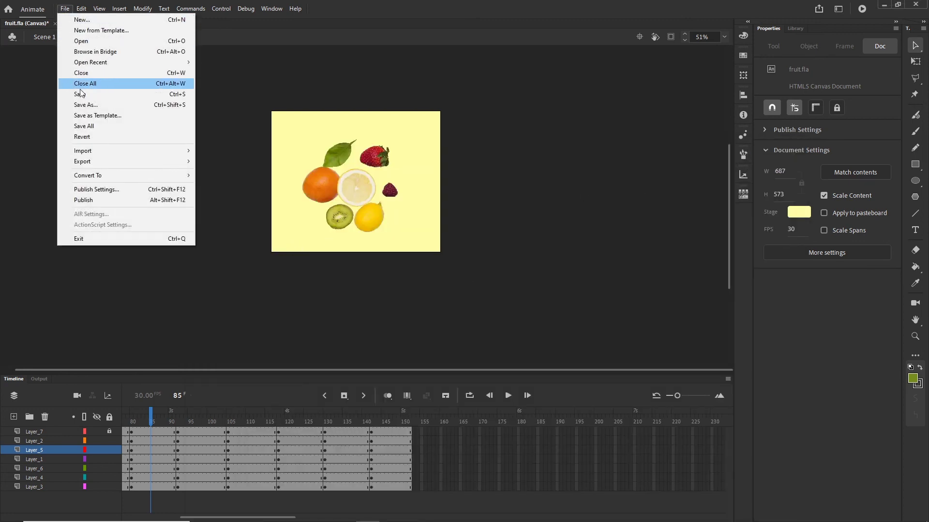
left_click(101, 192)
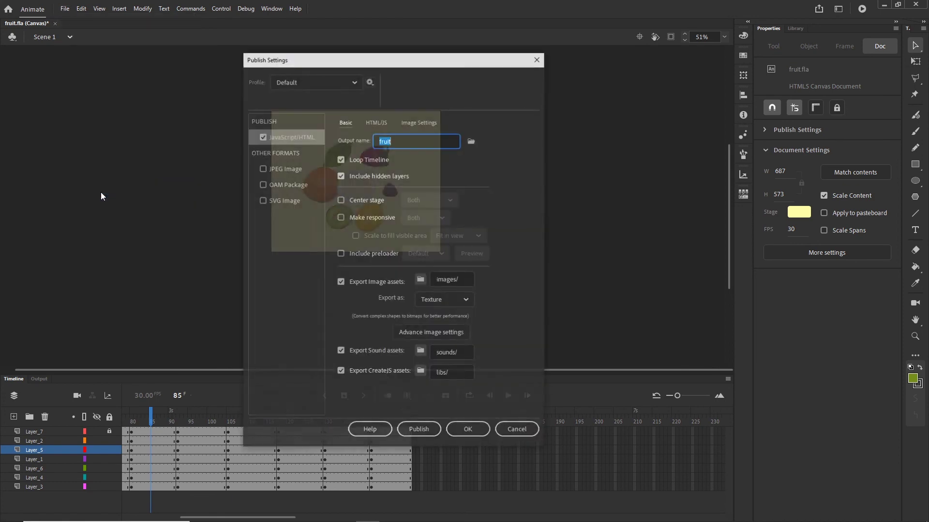
left_click(472, 142)
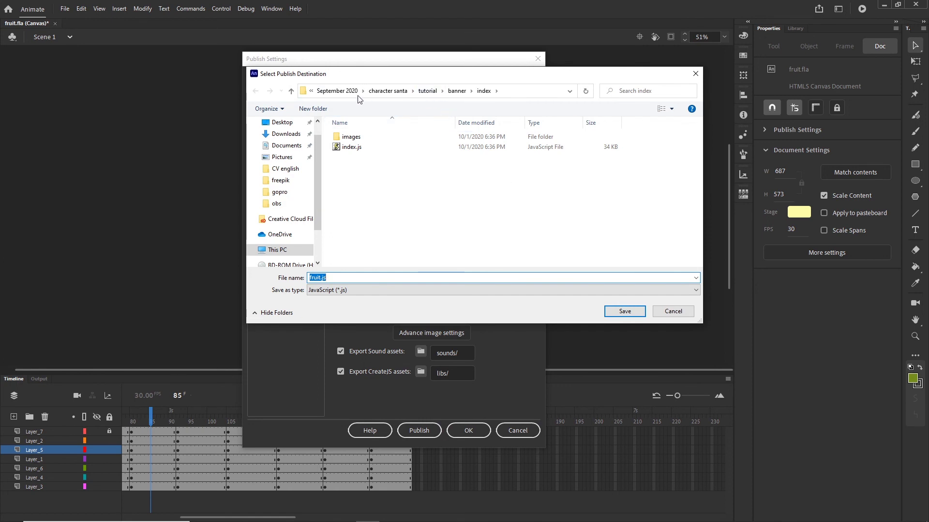
left_click(337, 91)
scroll(387, 208, "down", 5)
double_click(360, 261)
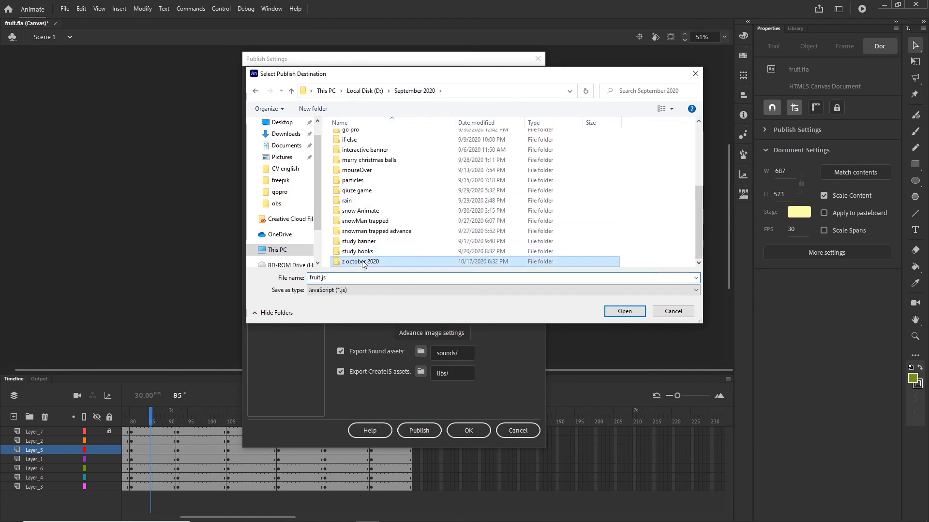
double_click(358, 189)
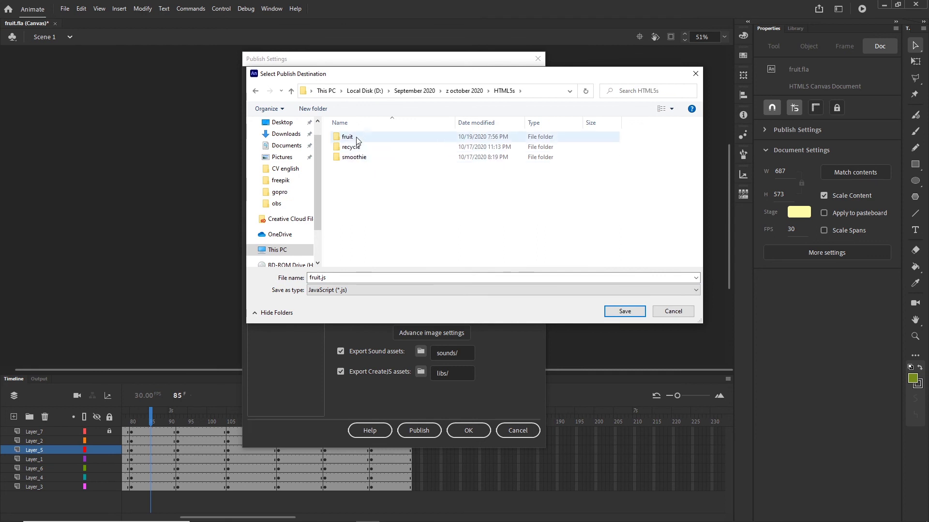
double_click(357, 138)
double_click(351, 177)
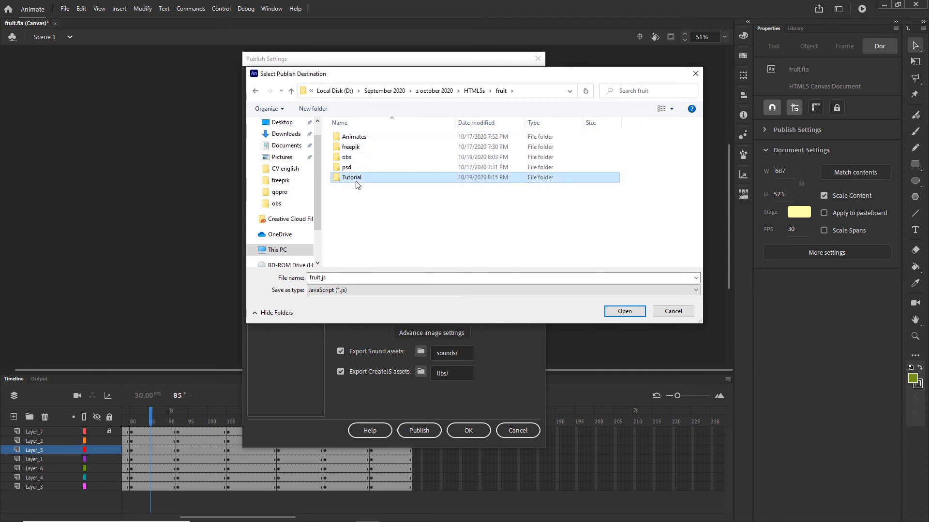
left_click(351, 137)
double_click(352, 138)
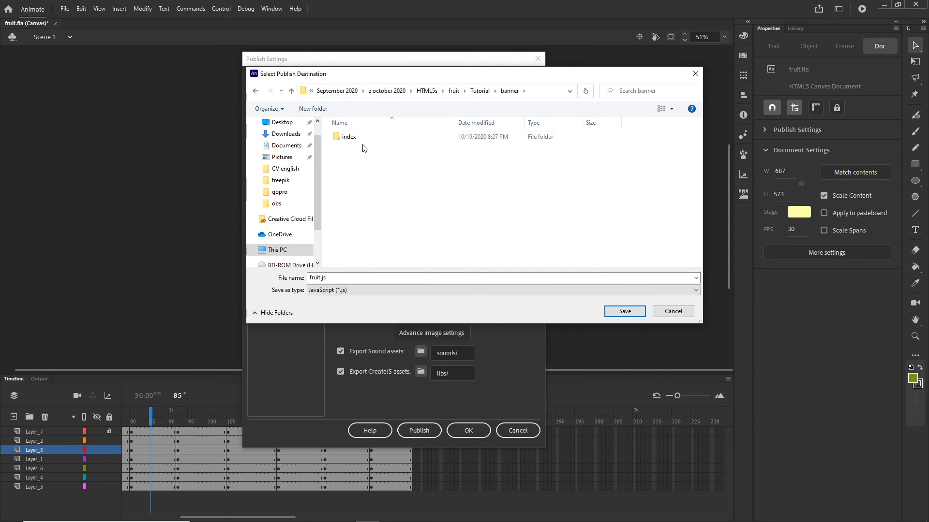
double_click(349, 138)
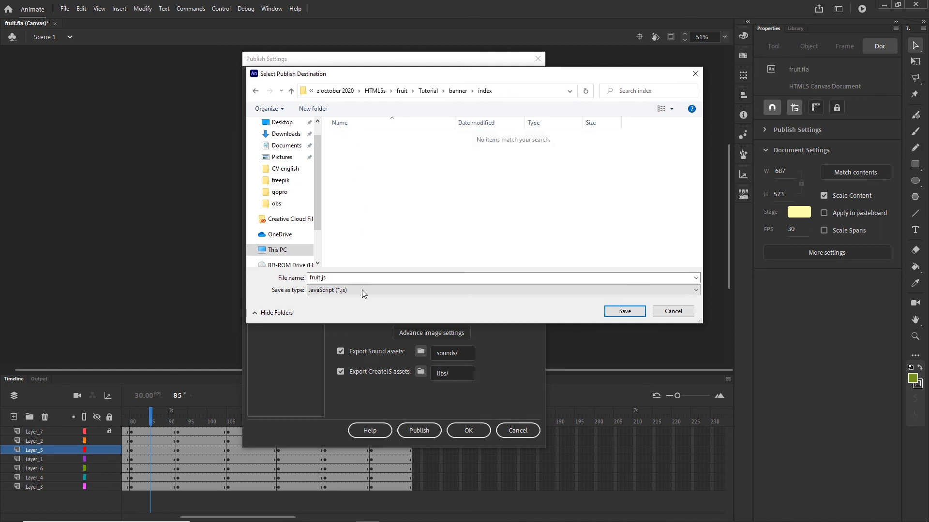
Name the published output file index, save it as the destination and accept the publish settings.
left_click(348, 279)
type("index")
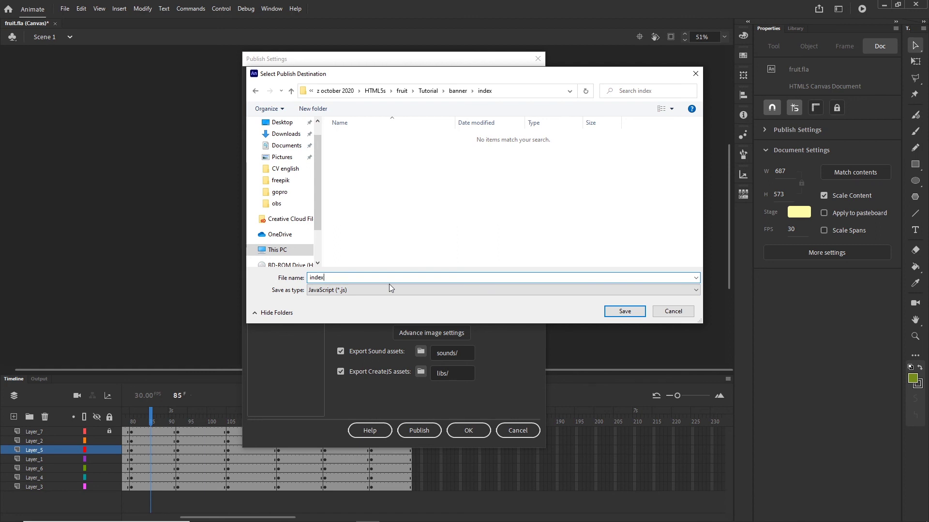
left_click(625, 311)
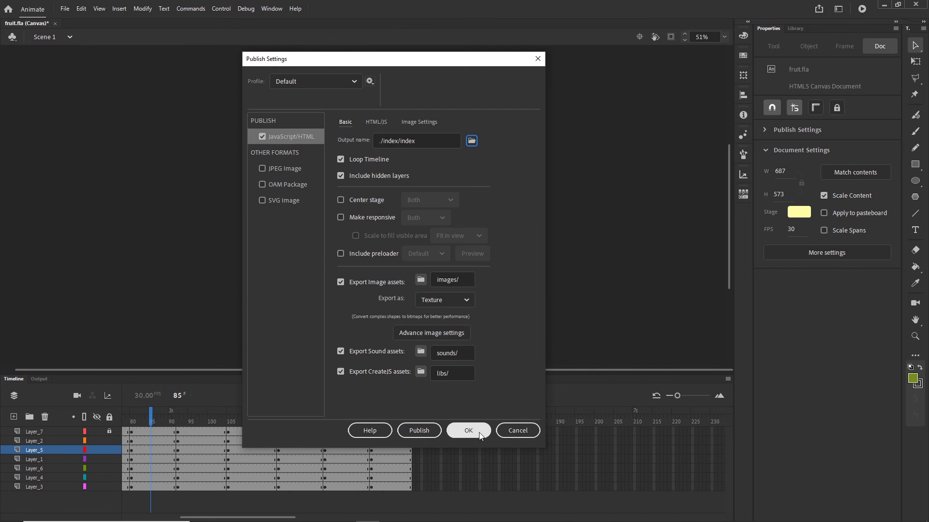
left_click(478, 431)
Publish the banner with the new output settings.
left_click(65, 9)
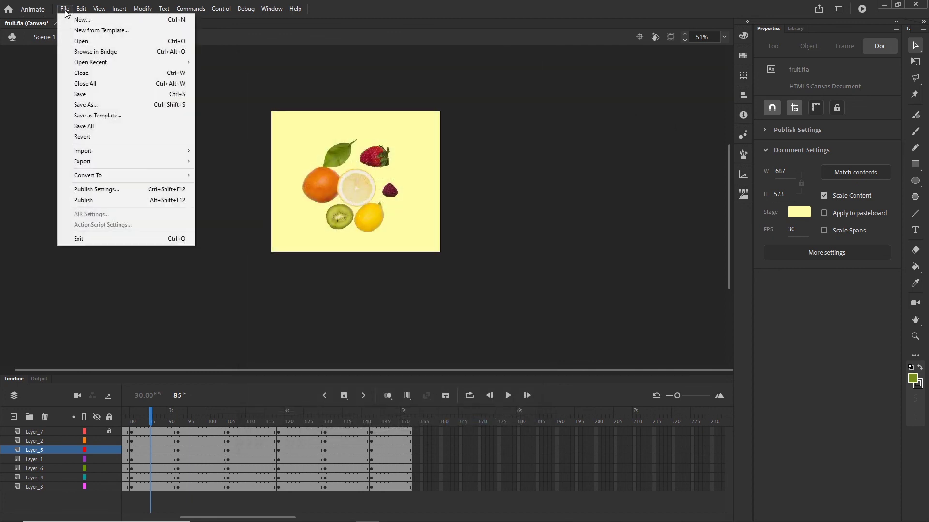
left_click(84, 200)
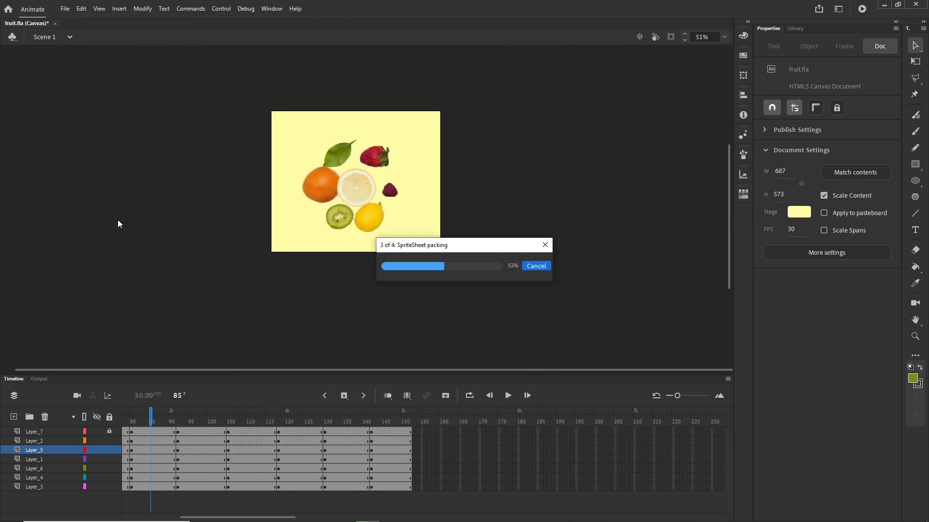
left_click(14, 378)
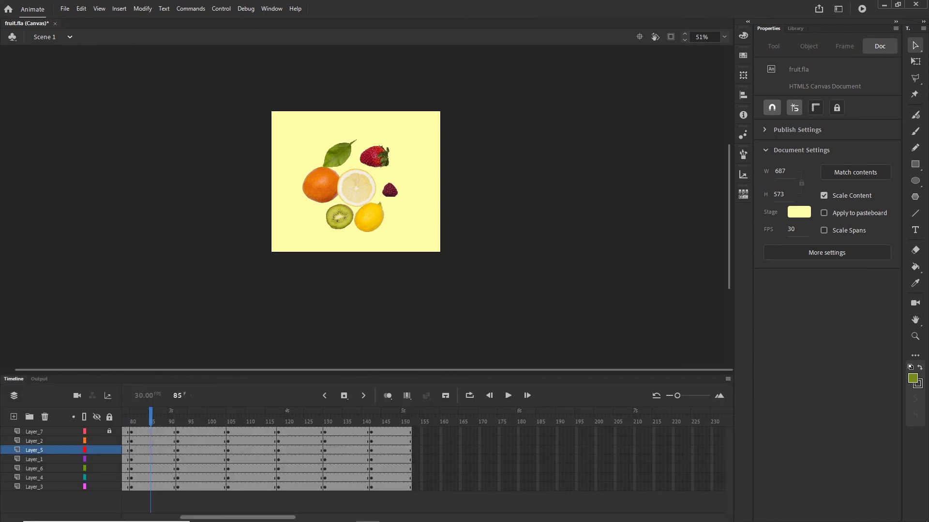
Switch to File Explorer, check the published files in the index folder and return to Animate.
left_click(343, 512)
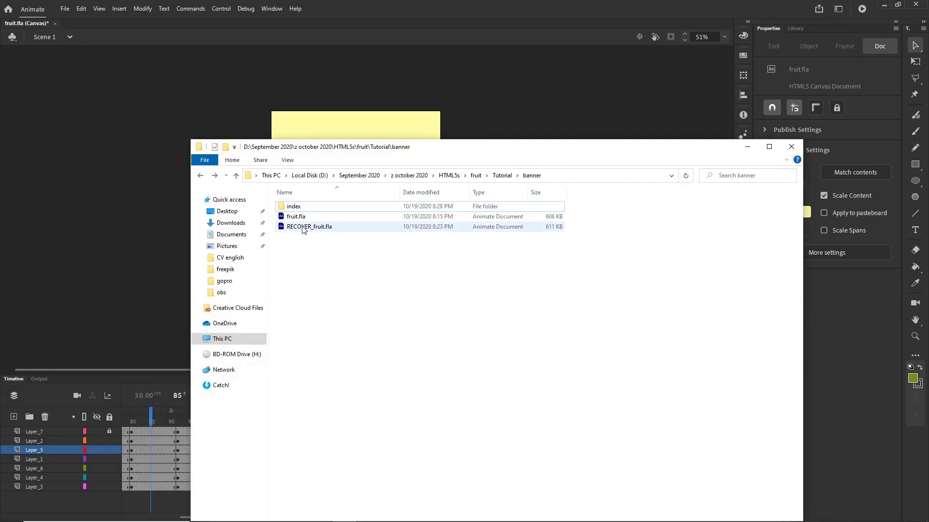
double_click(290, 206)
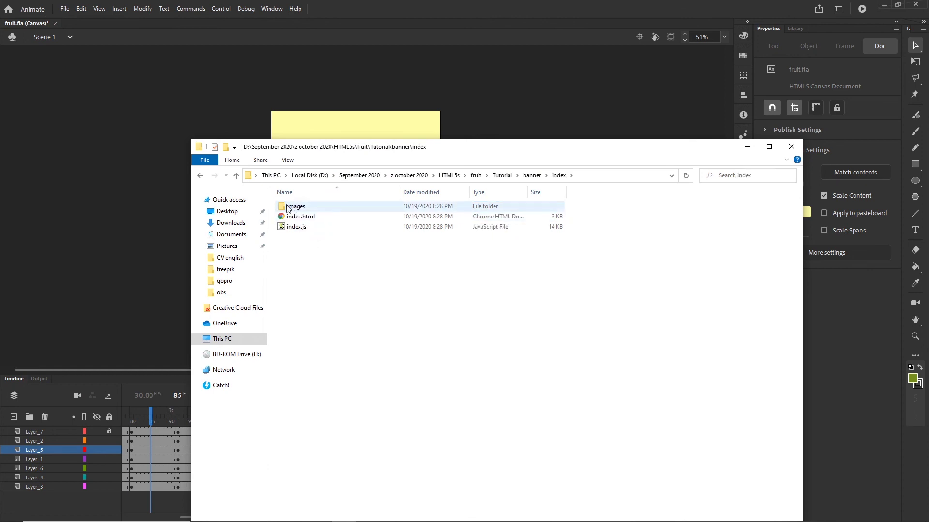
left_click(200, 175)
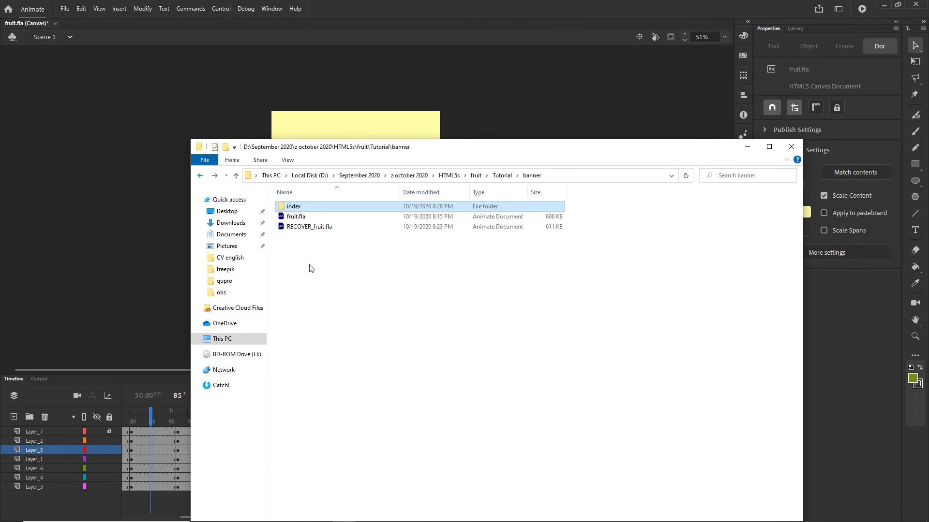
double_click(291, 208)
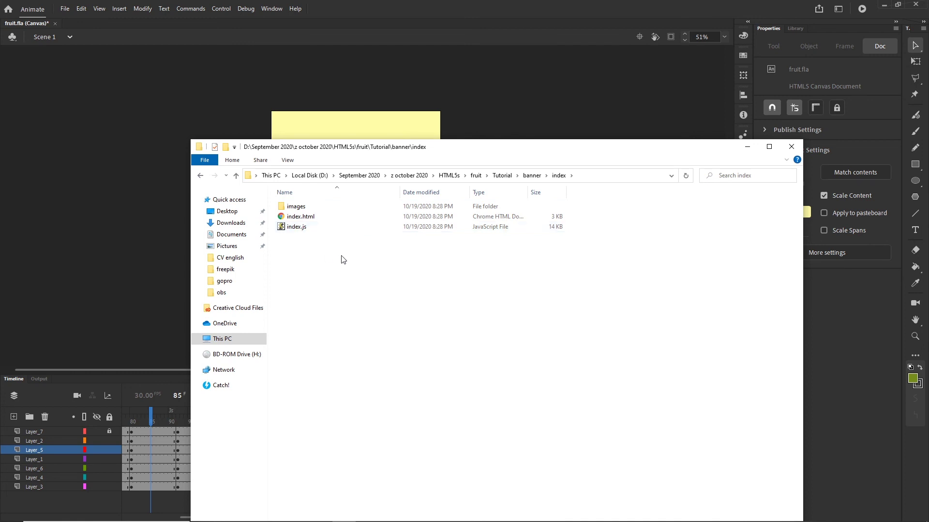
left_click(201, 176)
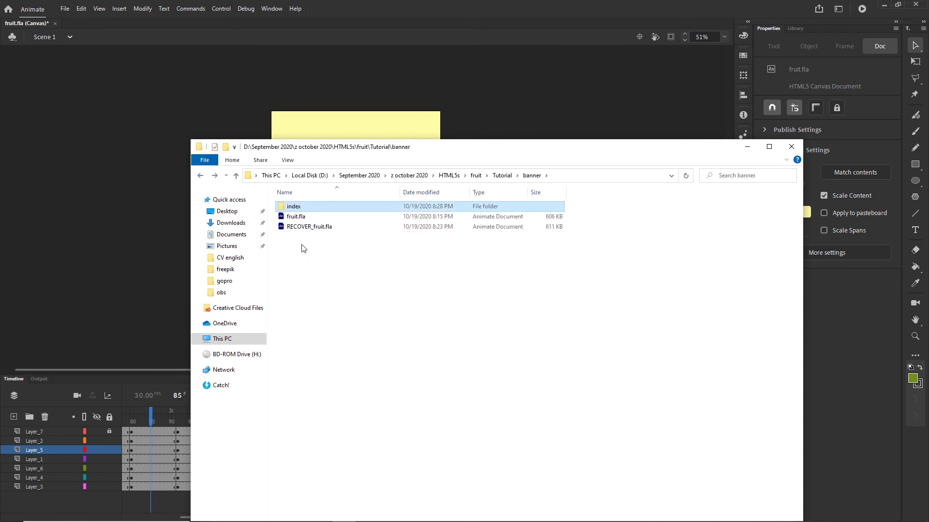
double_click(295, 206)
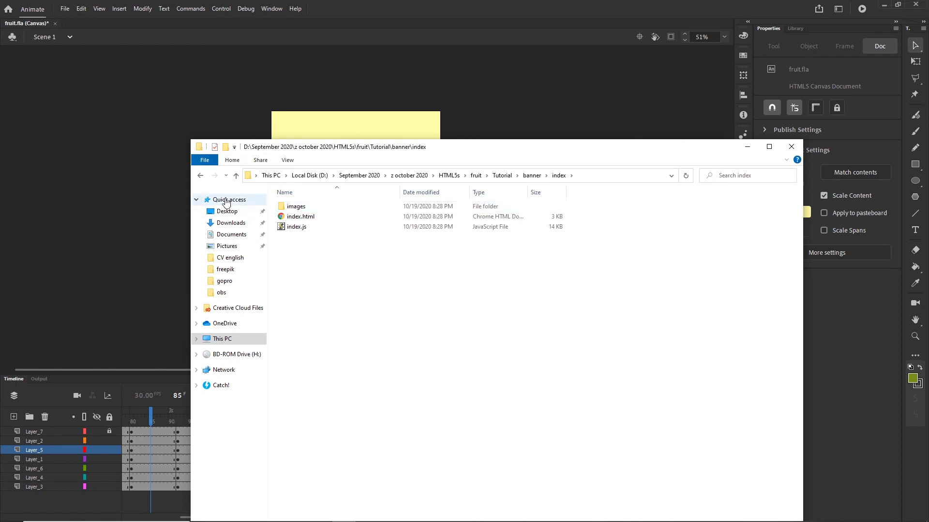
left_click(748, 147)
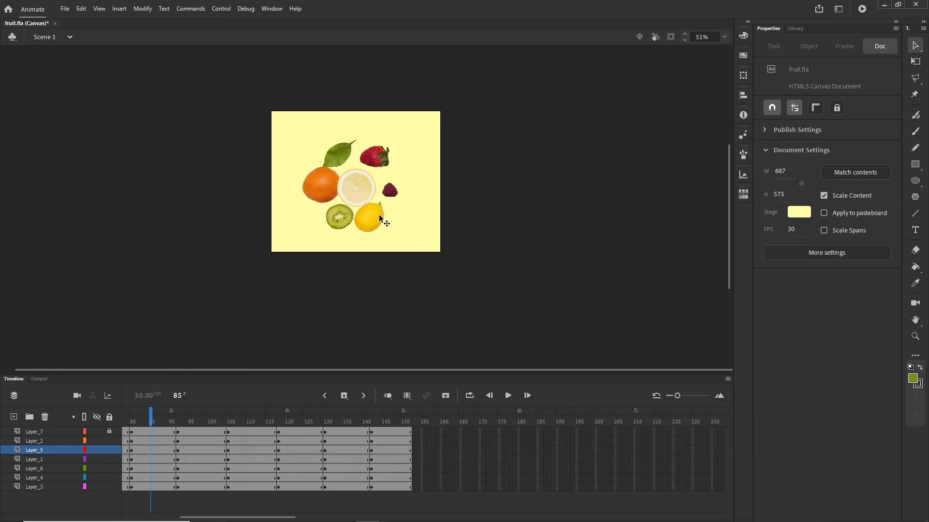
Preview the animation up to frame 131, recheck the output destination in the publish settings and close them without changes.
left_click_drag(151, 417, 328, 417)
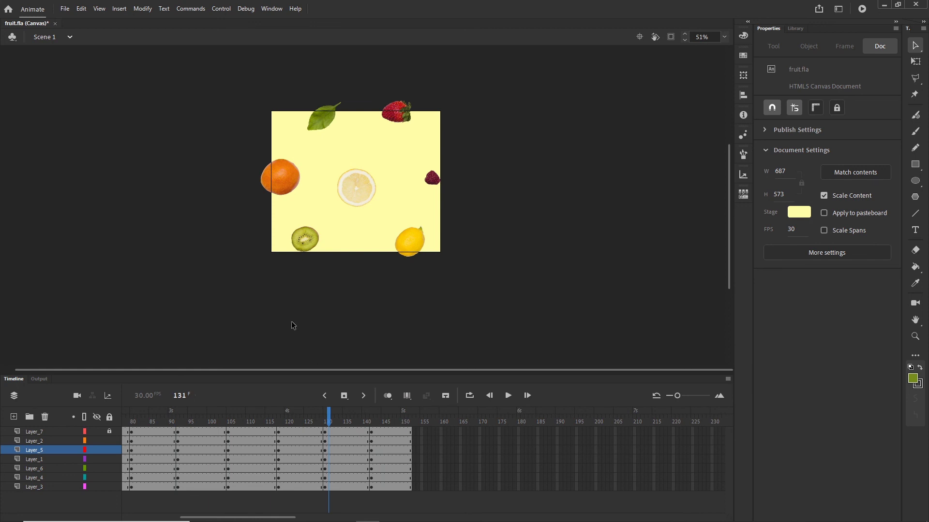
left_click(63, 9)
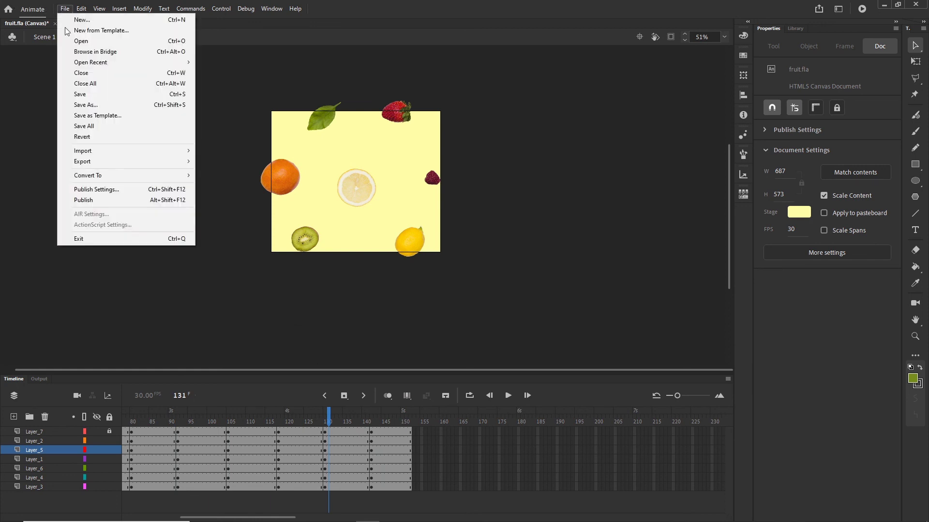
left_click(106, 189)
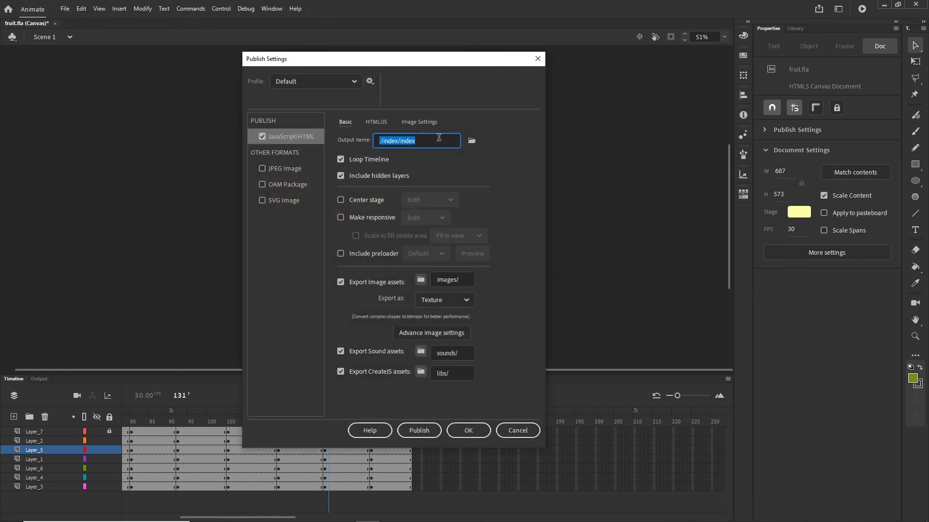
left_click(472, 142)
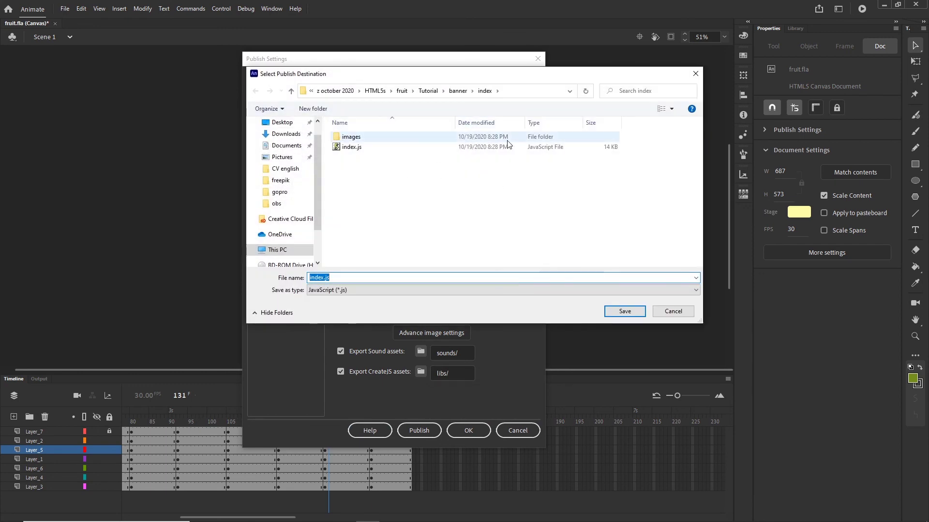
left_click(681, 313)
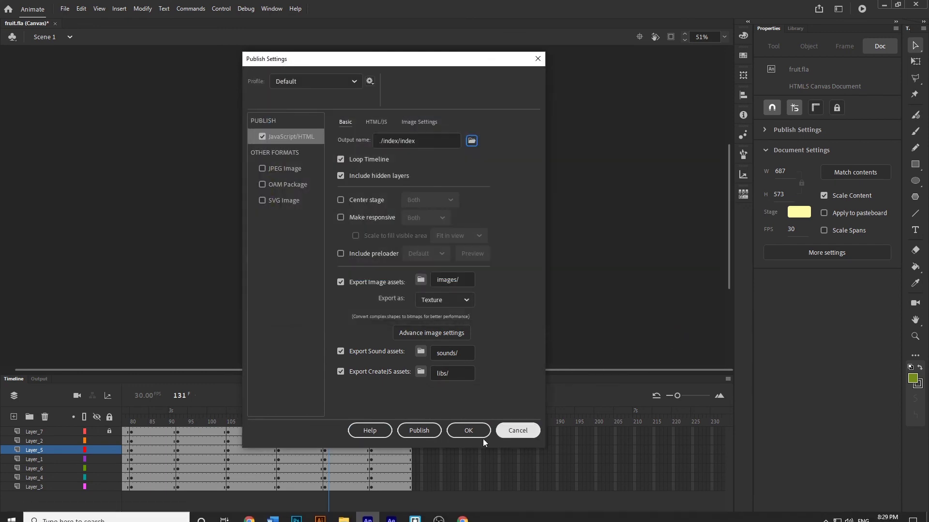
left_click(503, 437)
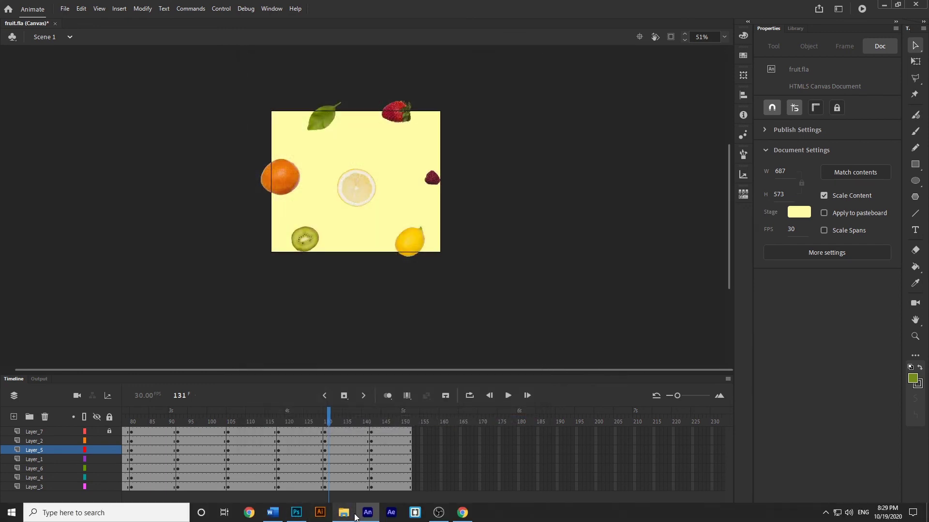
Switch to File Explorer, go up to the banner folder and compress the index folder into index.zip.
left_click(347, 515)
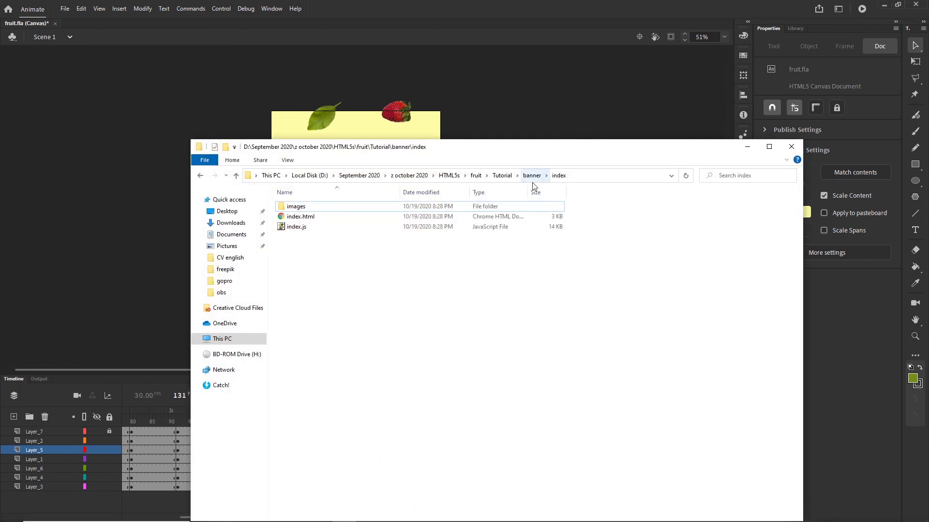
left_click(532, 176)
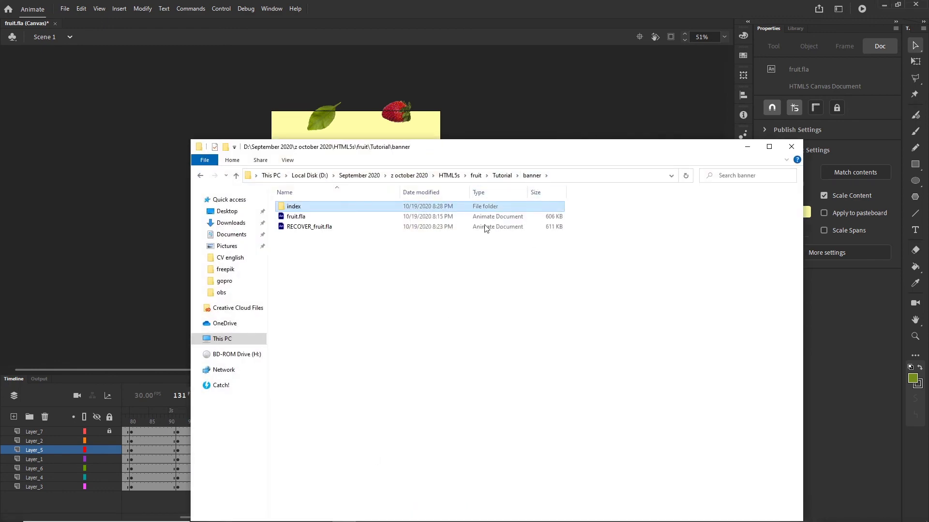
left_click(435, 305)
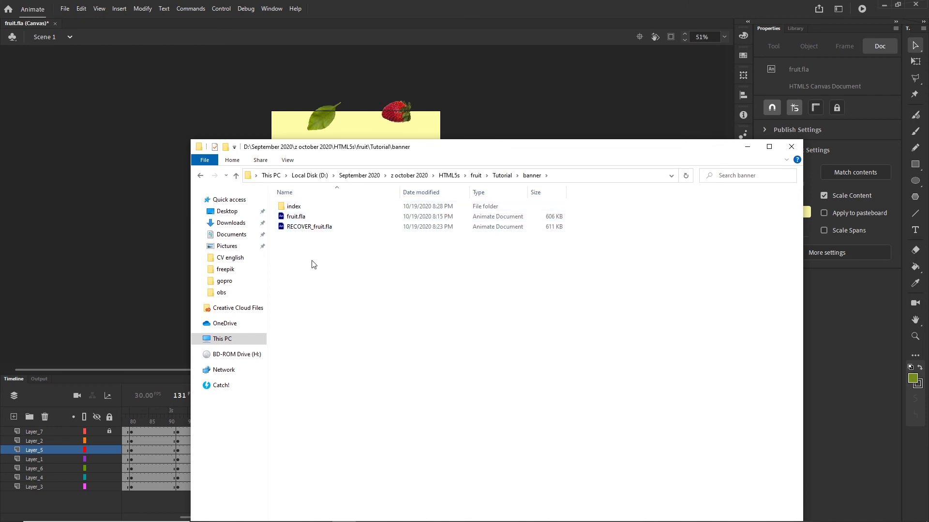
right_click(295, 211)
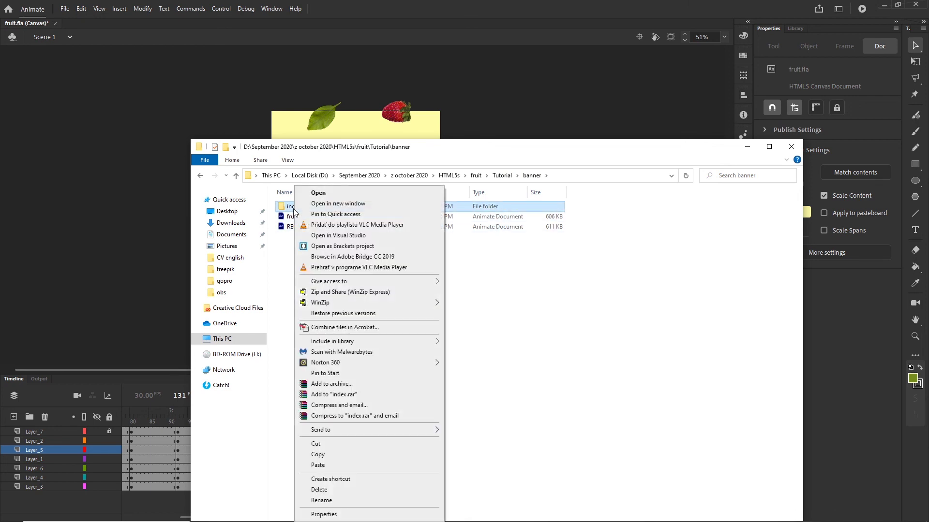
mouse_move(396, 435)
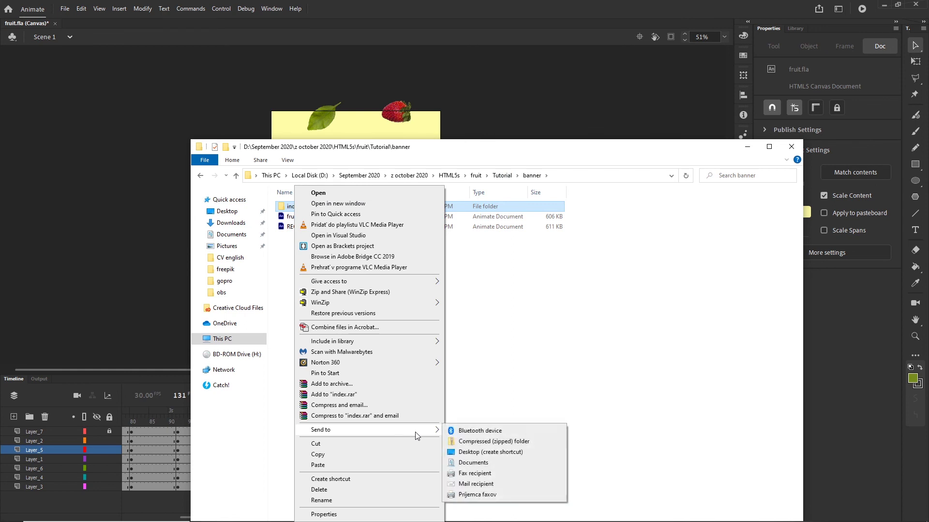
left_click(500, 443)
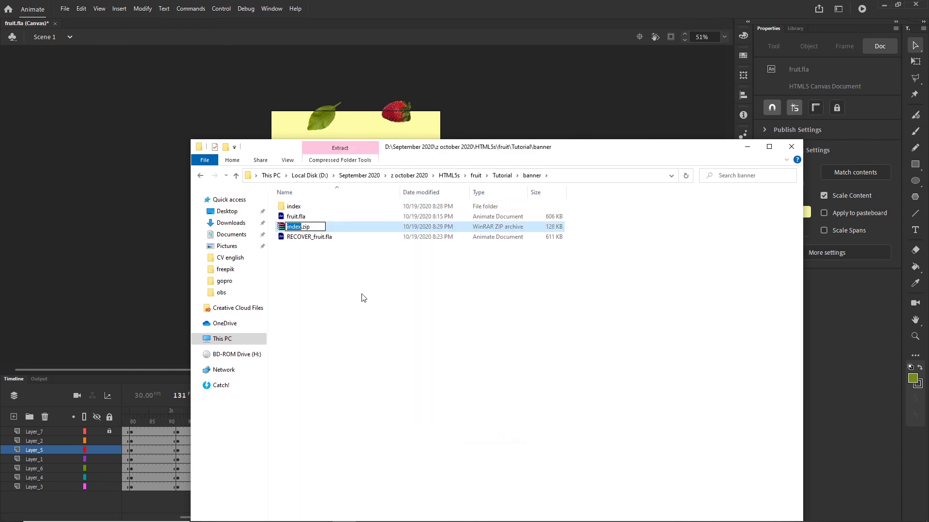
left_click(364, 295)
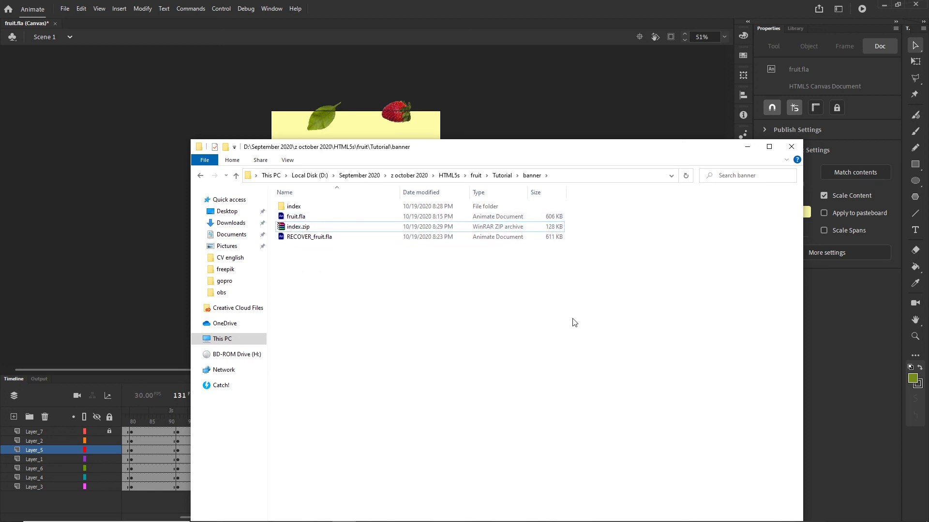
Check the size of index.zip and the properties of the images folder inside the index folder.
left_click(561, 231)
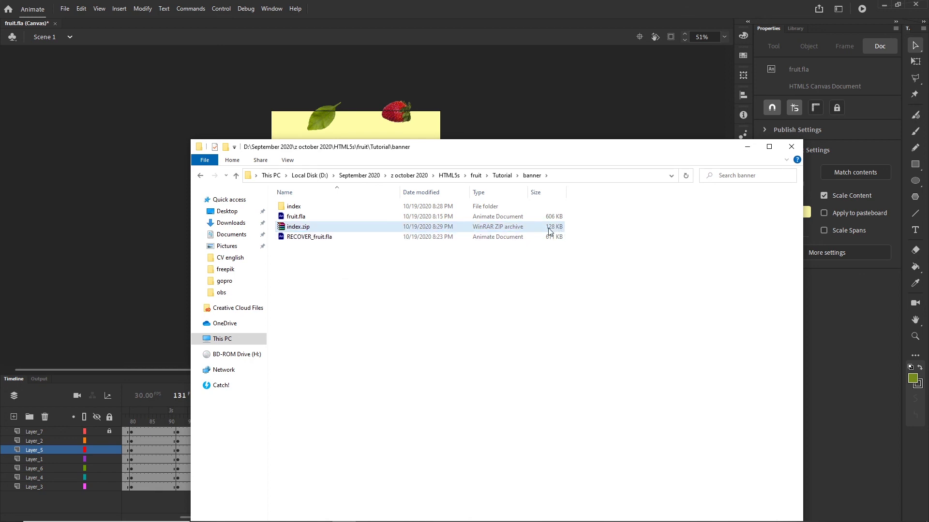
double_click(310, 207)
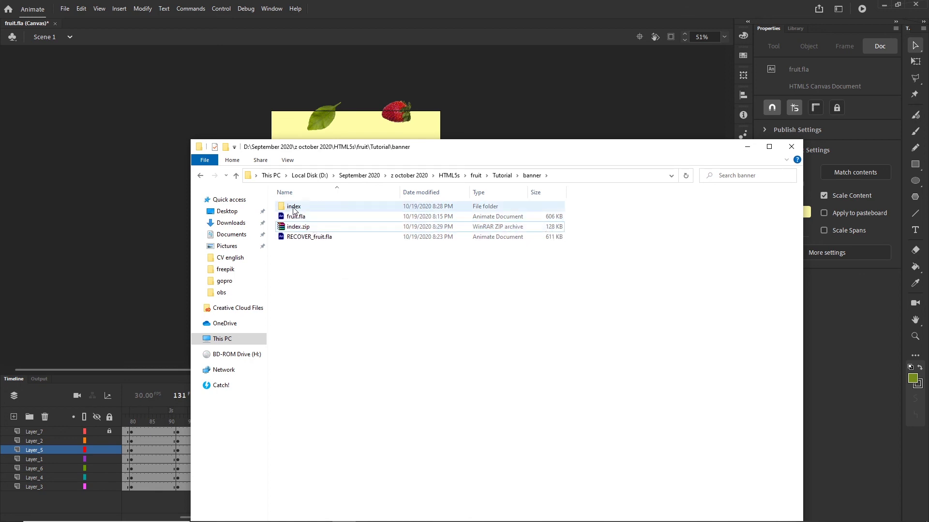
right_click(297, 208)
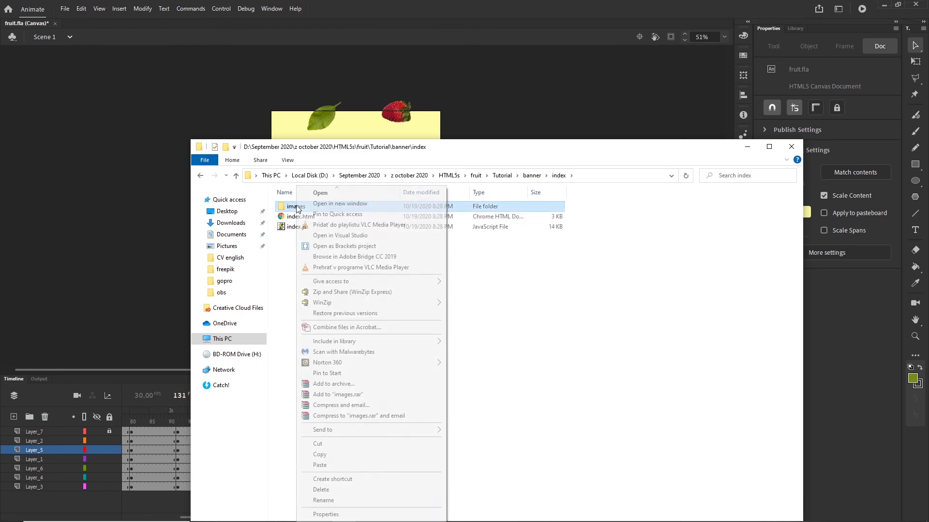
left_click(373, 514)
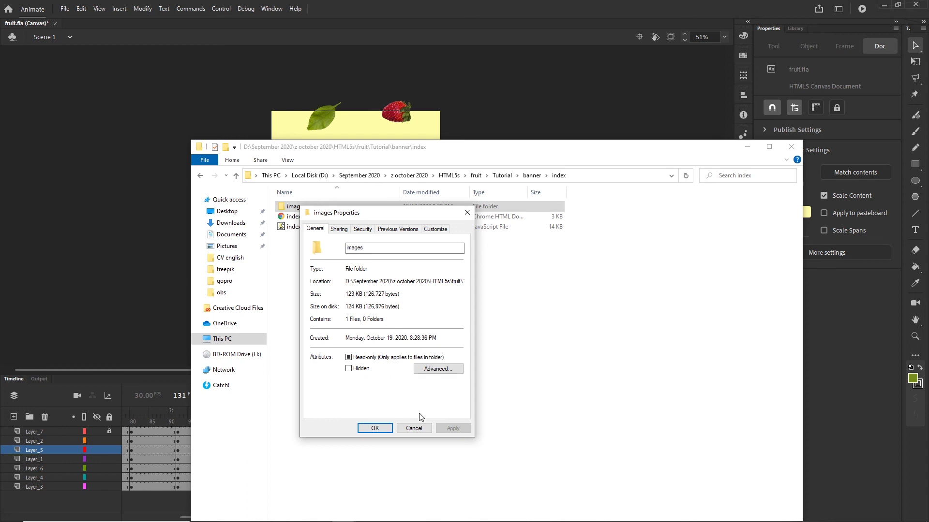
left_click(421, 428)
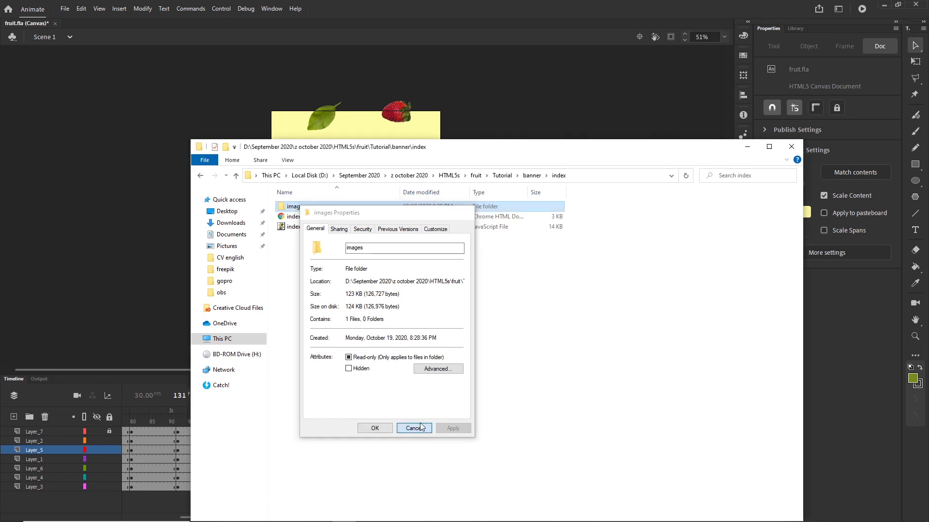
Review the contents of the banner and index folders once more and return to Animate.
left_click(199, 177)
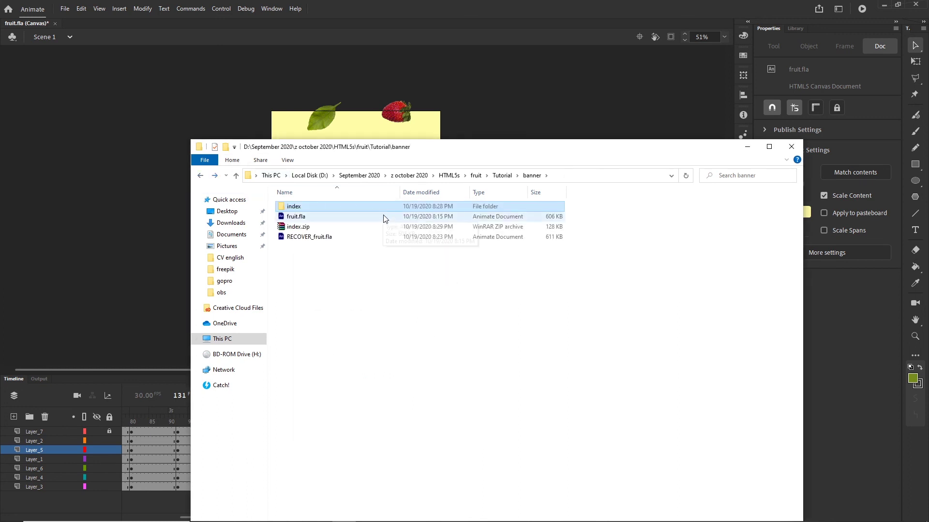
double_click(304, 210)
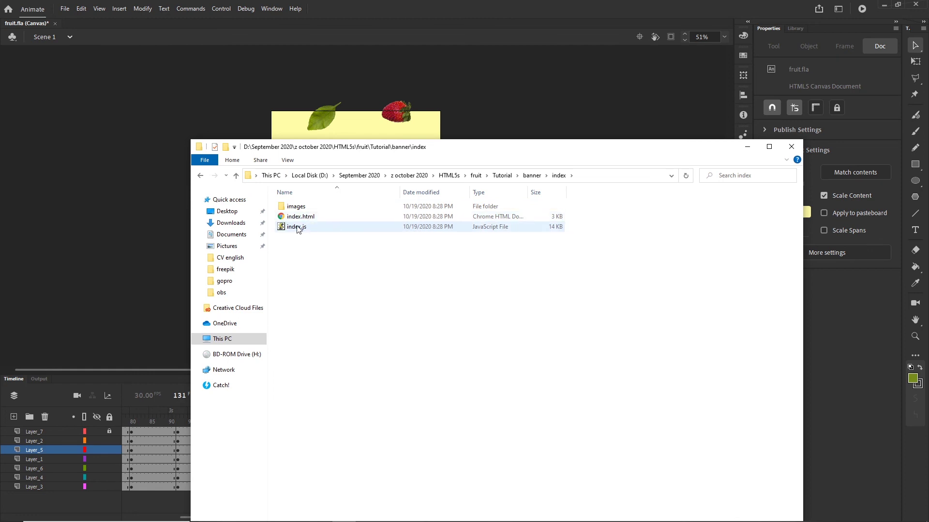
left_click(199, 176)
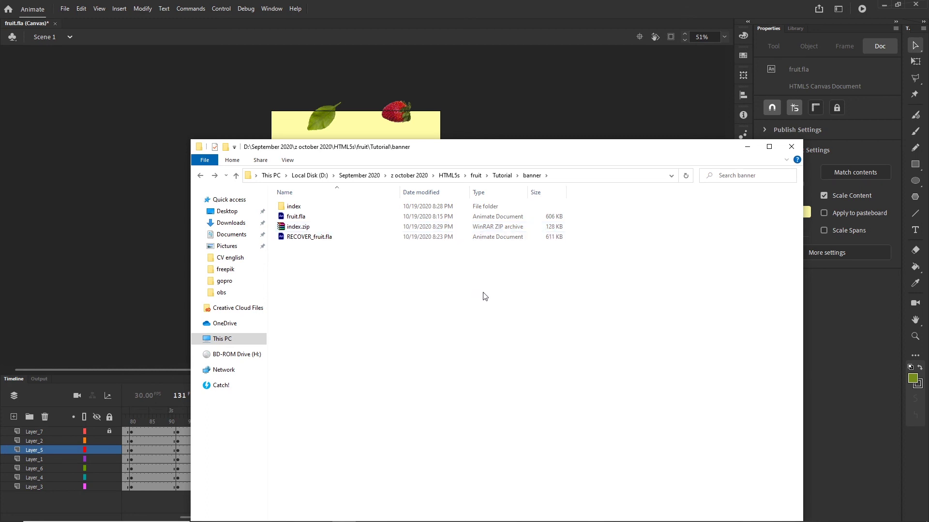
left_click(747, 147)
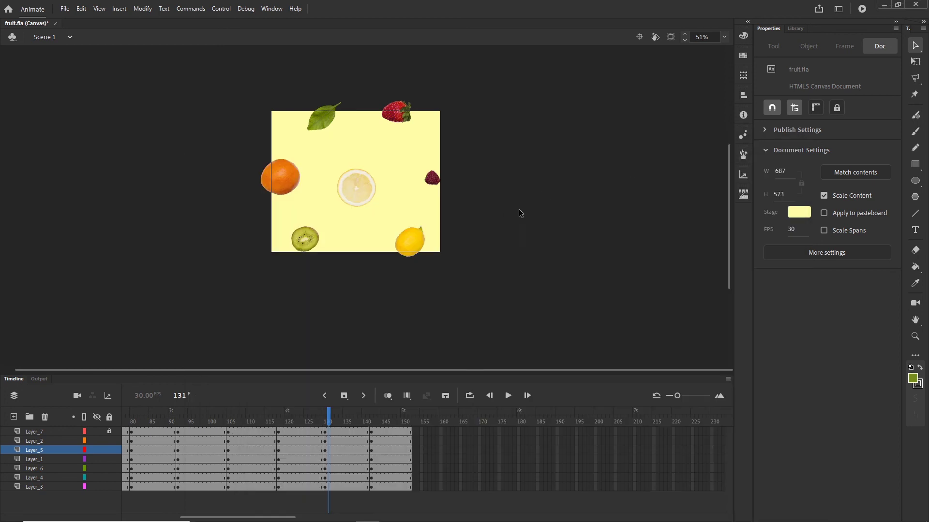